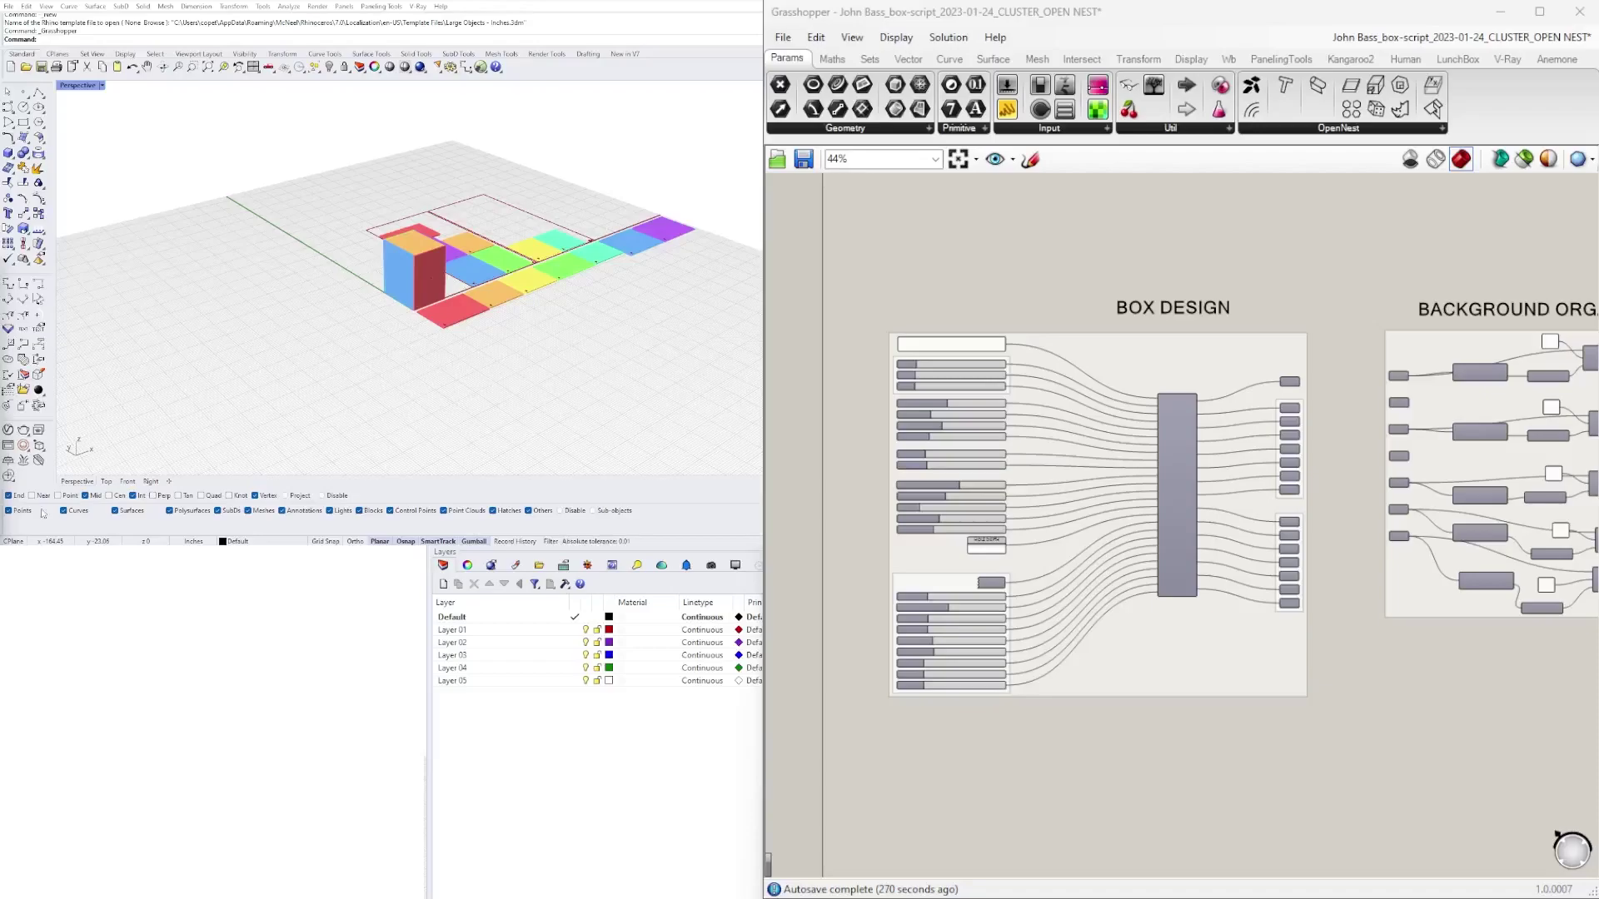
Step: Select the left, middle and right script clusters in turn to see what geometry each highlights
{"action": "scroll", "coordinate": [495, 288], "scroll_direction": "up", "scroll_amount": 5}
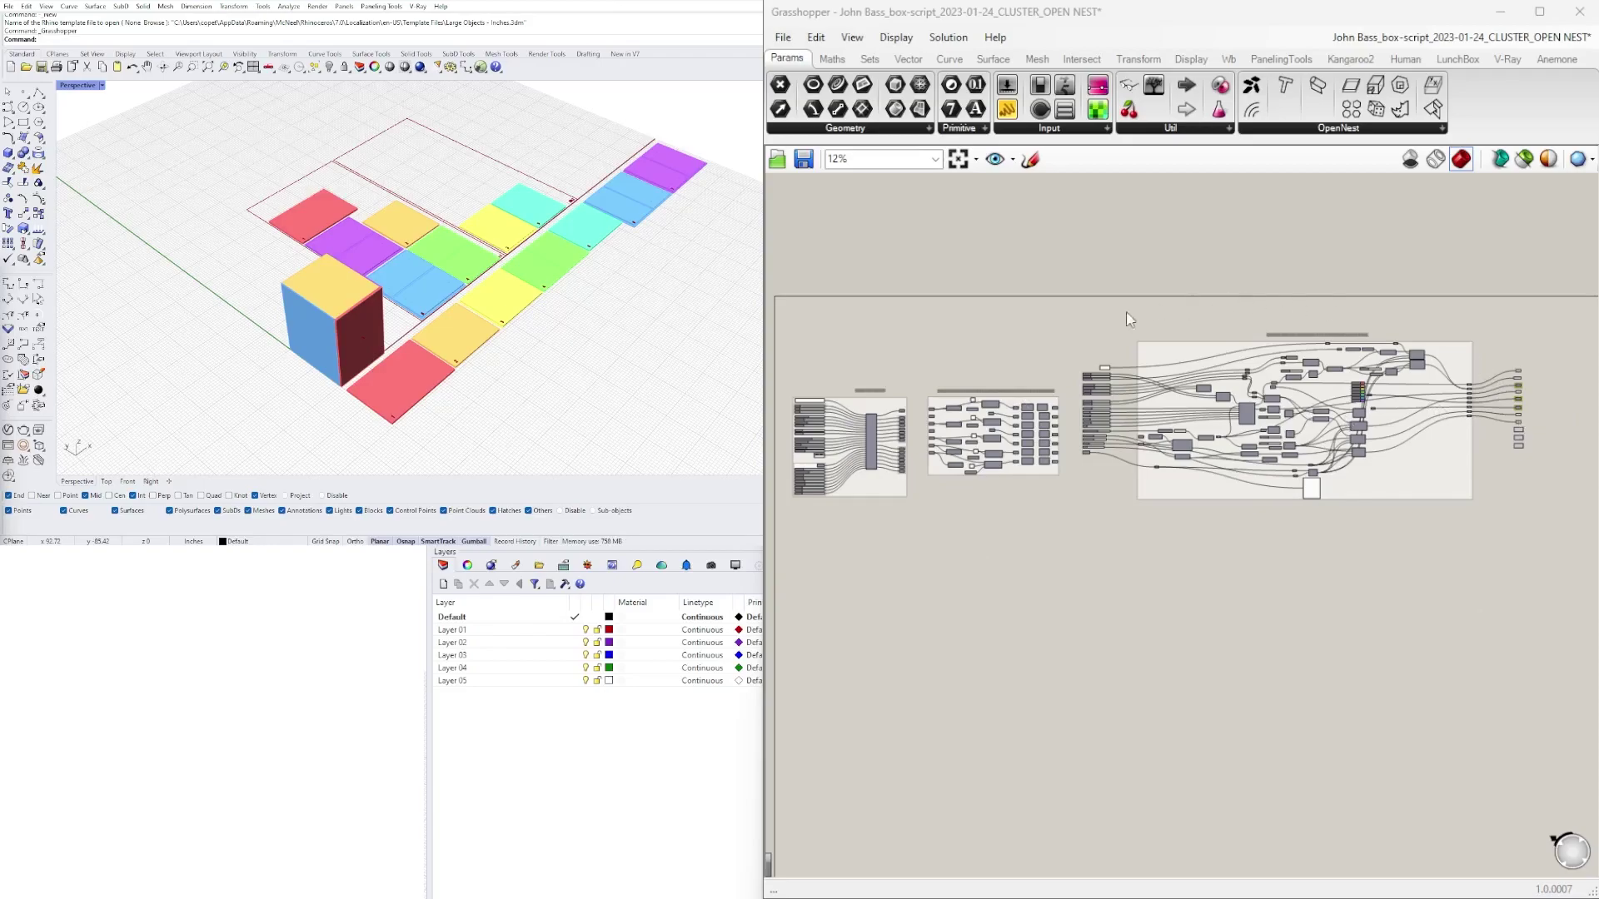
{"action": "left_click_drag", "start_coordinate": [1549, 579], "coordinate": [783, 298]}
{"action": "left_click", "coordinate": [916, 532]}
{"action": "left_click_drag", "start_coordinate": [916, 526], "coordinate": [782, 374]}
{"action": "left_click_drag", "start_coordinate": [1072, 498], "coordinate": [917, 373]}
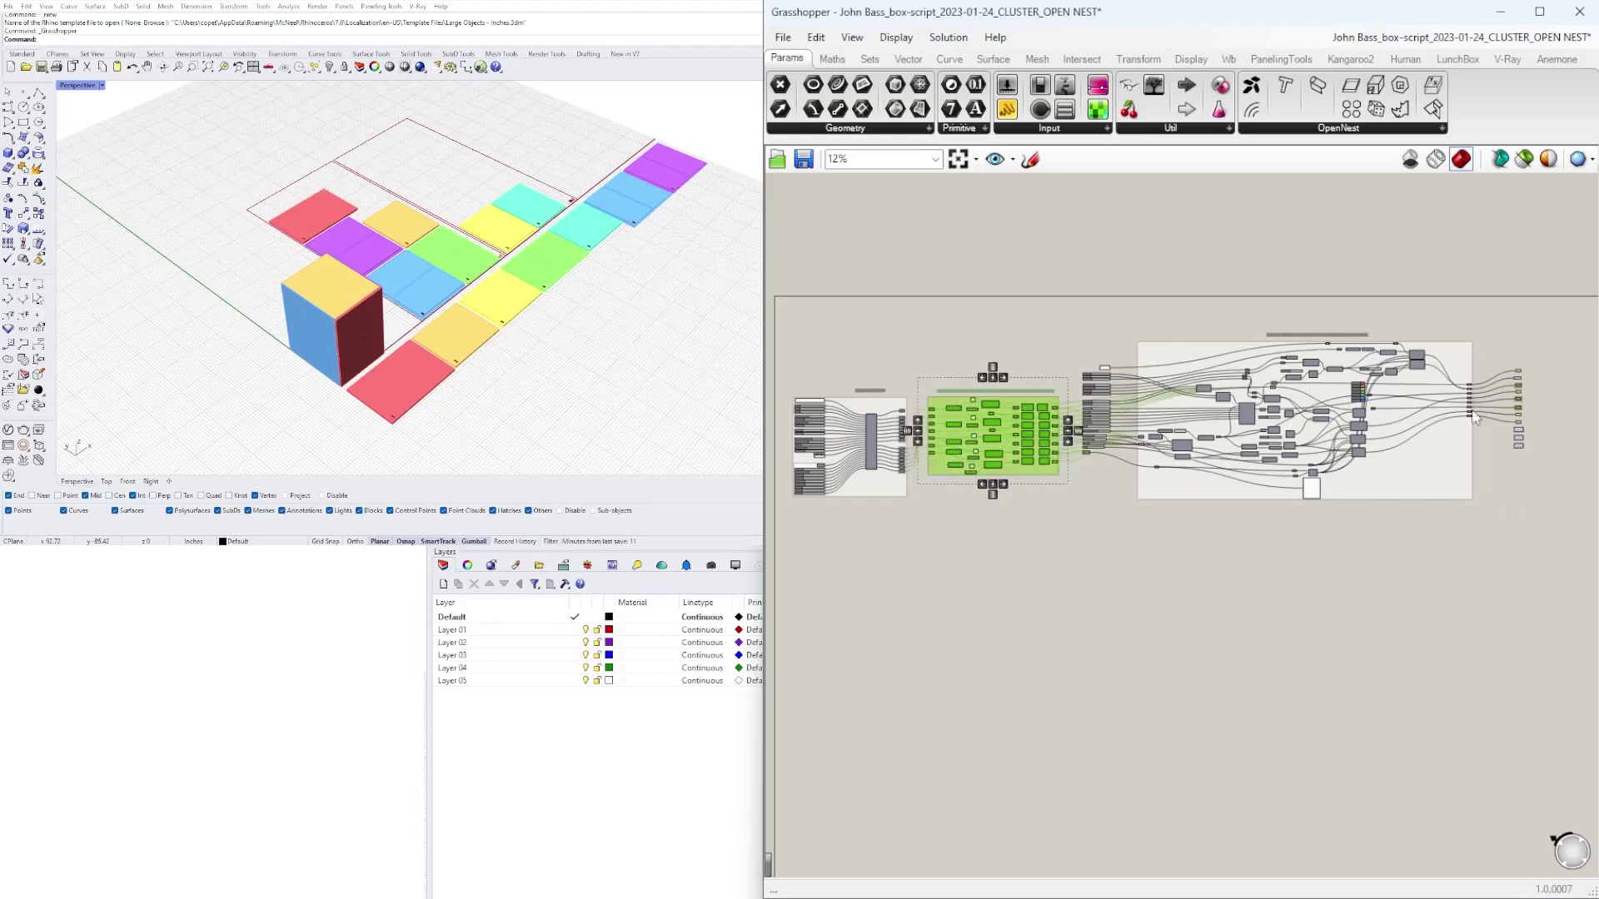
{"action": "left_click", "coordinate": [1549, 533]}
{"action": "left_click_drag", "start_coordinate": [1583, 594], "coordinate": [1078, 306]}
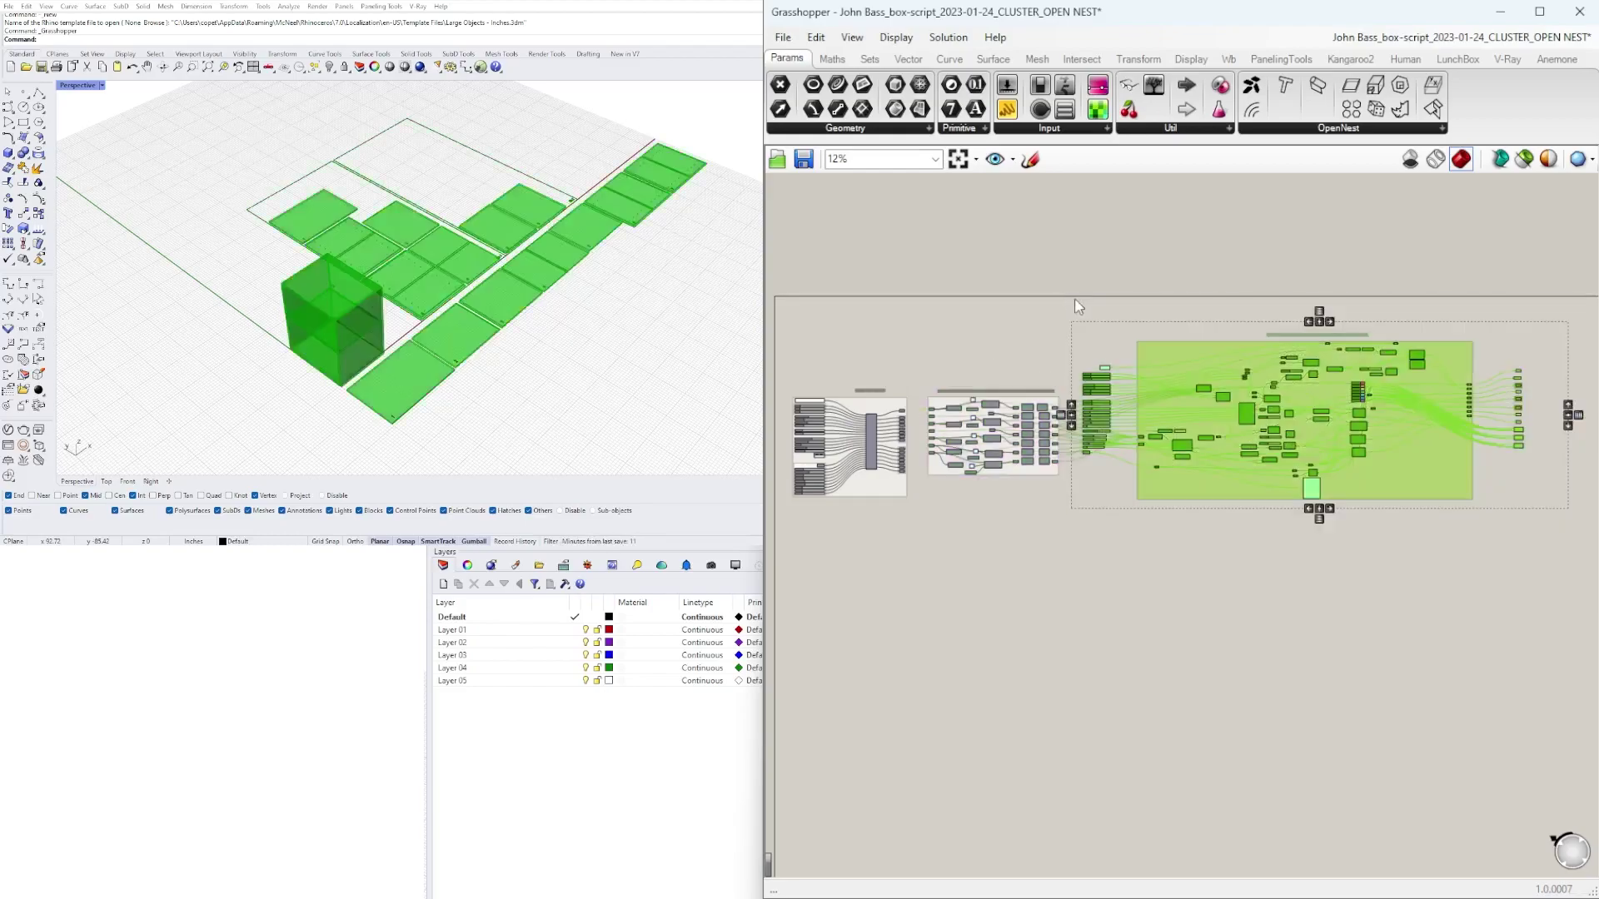
{"action": "left_click", "coordinate": [1165, 325]}
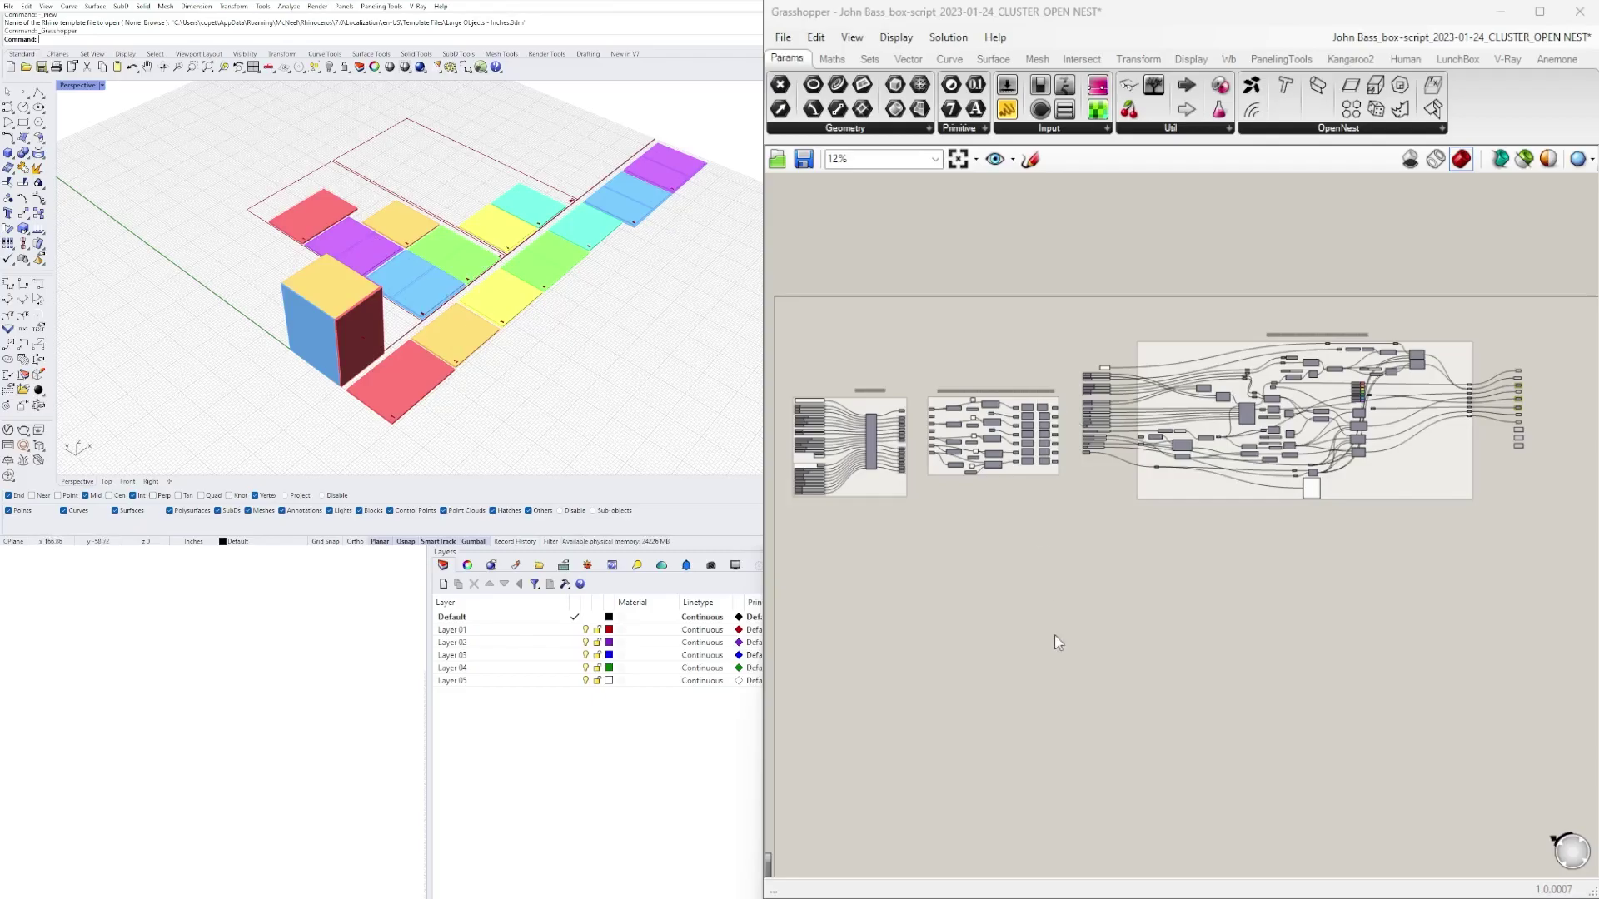
Step: Turn Preview Off for the window-selected BOX DESIGN output parameters
{"action": "scroll", "coordinate": [883, 452], "scroll_direction": "up", "scroll_amount": 5}
{"action": "right_click_drag", "start_coordinate": [800, 388], "coordinate": [1083, 410]}
{"action": "scroll", "coordinate": [1083, 410], "scroll_direction": "up", "scroll_amount": 5}
{"action": "scroll", "coordinate": [1153, 450], "scroll_direction": "down", "scroll_amount": 8}
{"action": "right_click_drag", "start_coordinate": [1445, 528], "coordinate": [996, 533]}
{"action": "scroll", "coordinate": [995, 533], "scroll_direction": "down", "scroll_amount": 4}
{"action": "scroll", "coordinate": [1253, 506], "scroll_direction": "up", "scroll_amount": 3}
{"action": "right_click_drag", "start_coordinate": [1266, 509], "coordinate": [1368, 512]}
{"action": "left_click_drag", "start_coordinate": [1486, 569], "coordinate": [1383, 360]}
{"action": "middle_click", "coordinate": [1383, 360]}
{"action": "left_click", "coordinate": [1439, 307]}
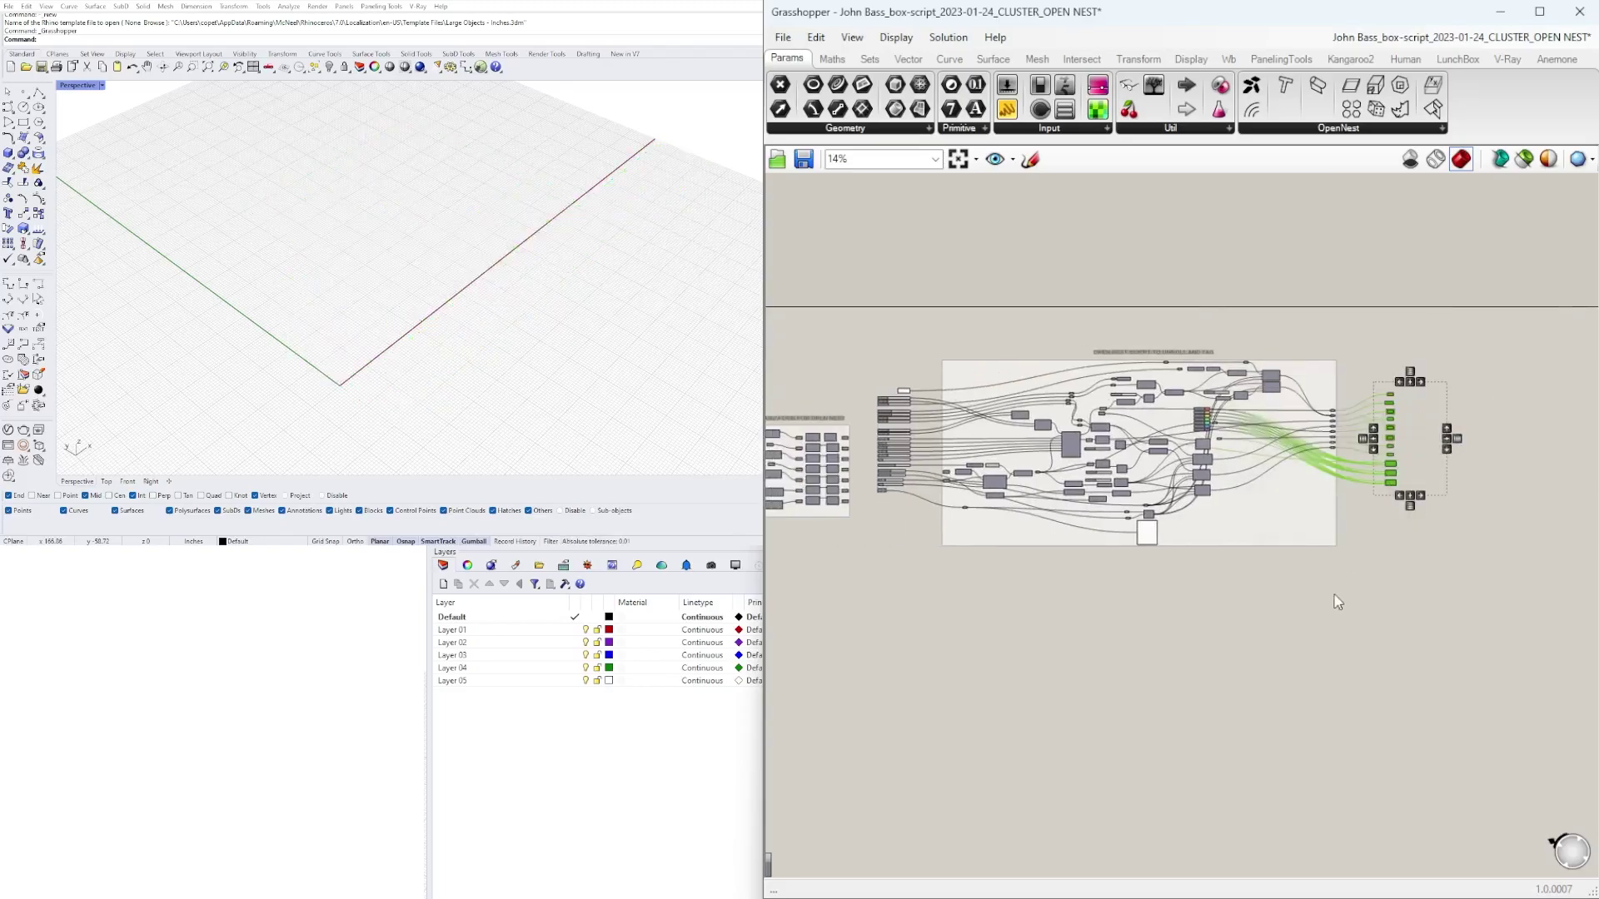
{"action": "left_click", "coordinate": [1010, 574]}
Step: Frame the whole BOX DESIGN group with its sliders and central cluster
{"action": "scroll", "coordinate": [1010, 574], "scroll_direction": "up", "scroll_amount": 6}
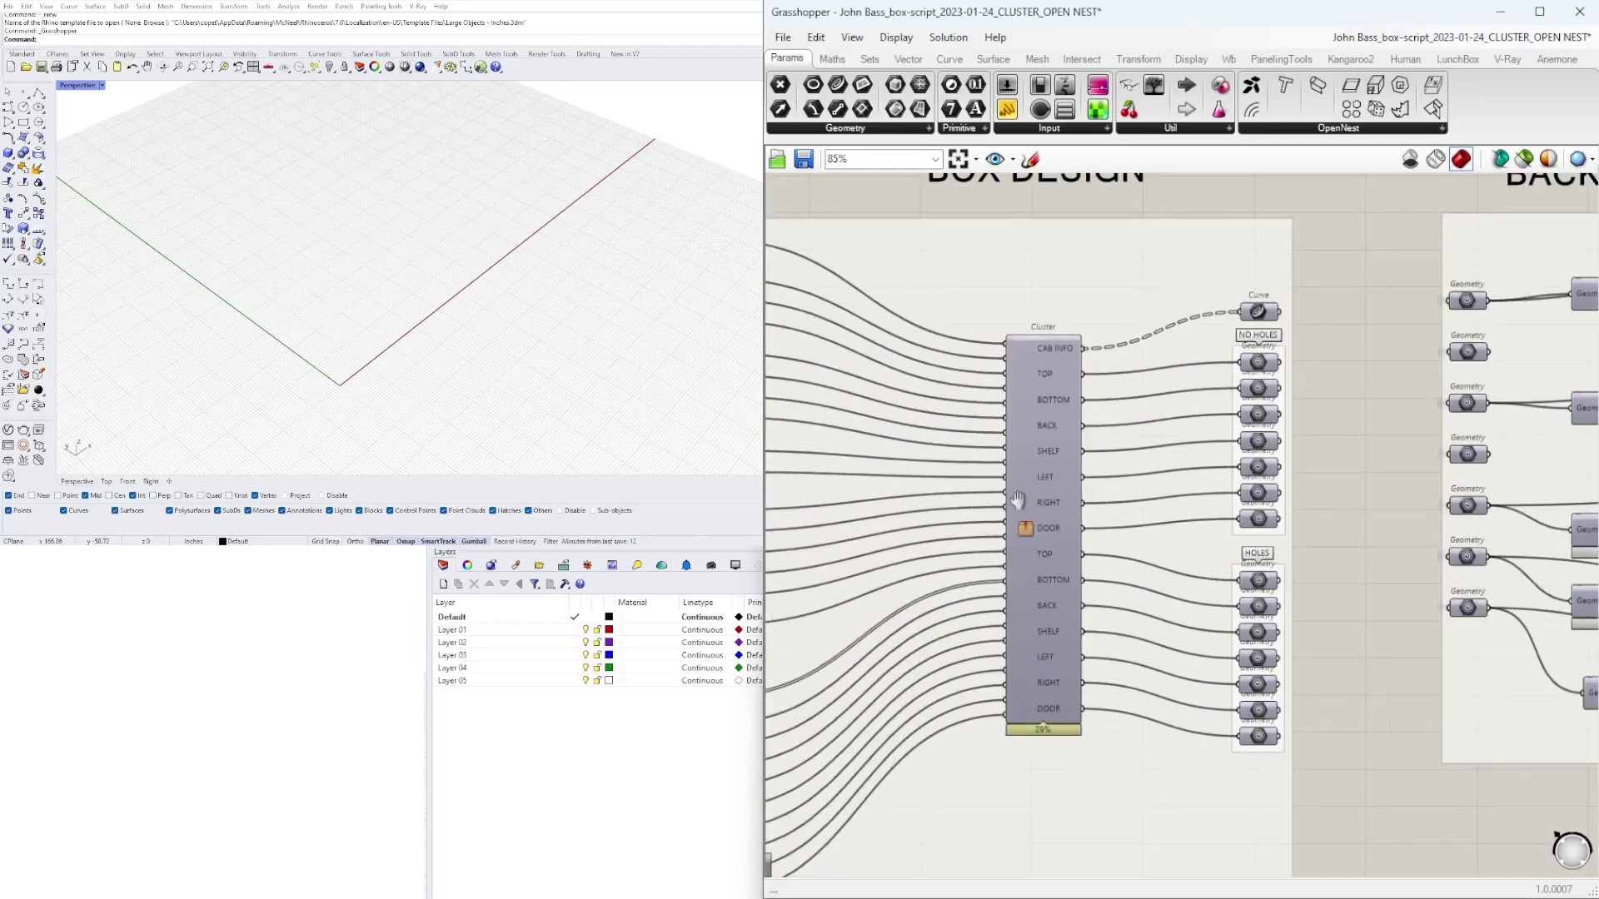
{"action": "scroll", "coordinate": [1044, 491], "scroll_direction": "down", "scroll_amount": 2}
{"action": "right_click_drag", "start_coordinate": [1003, 485], "coordinate": [1255, 427]}
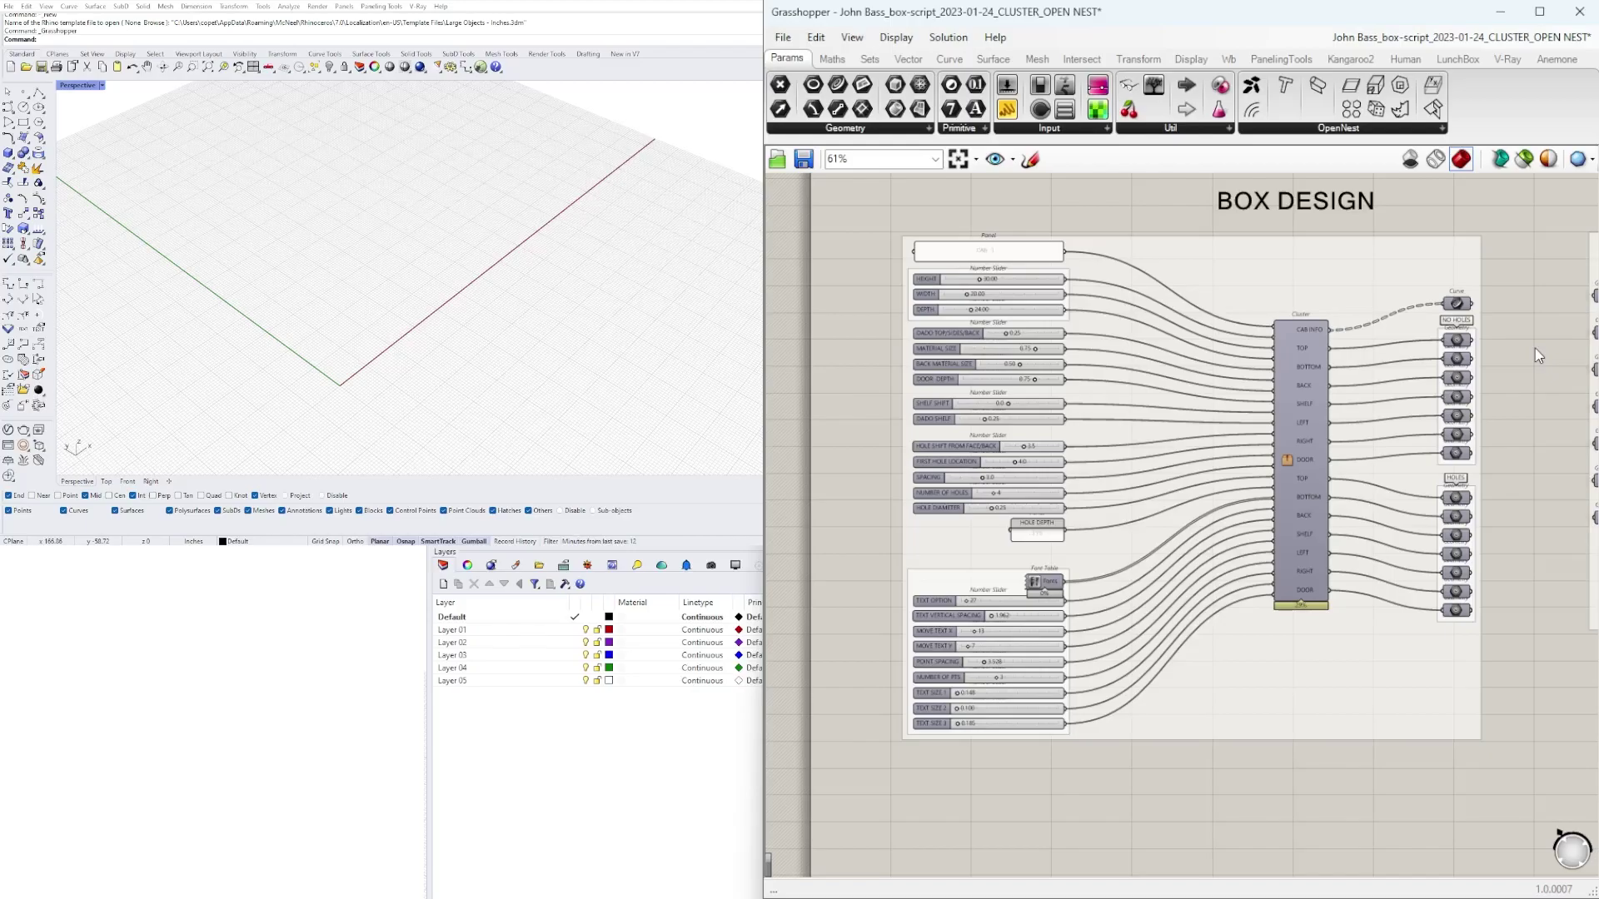
Step: Inspect the cabinet cluster's definition, save and close it, then window-select the HOLES outputs
{"action": "double_click", "coordinate": [1289, 447]}
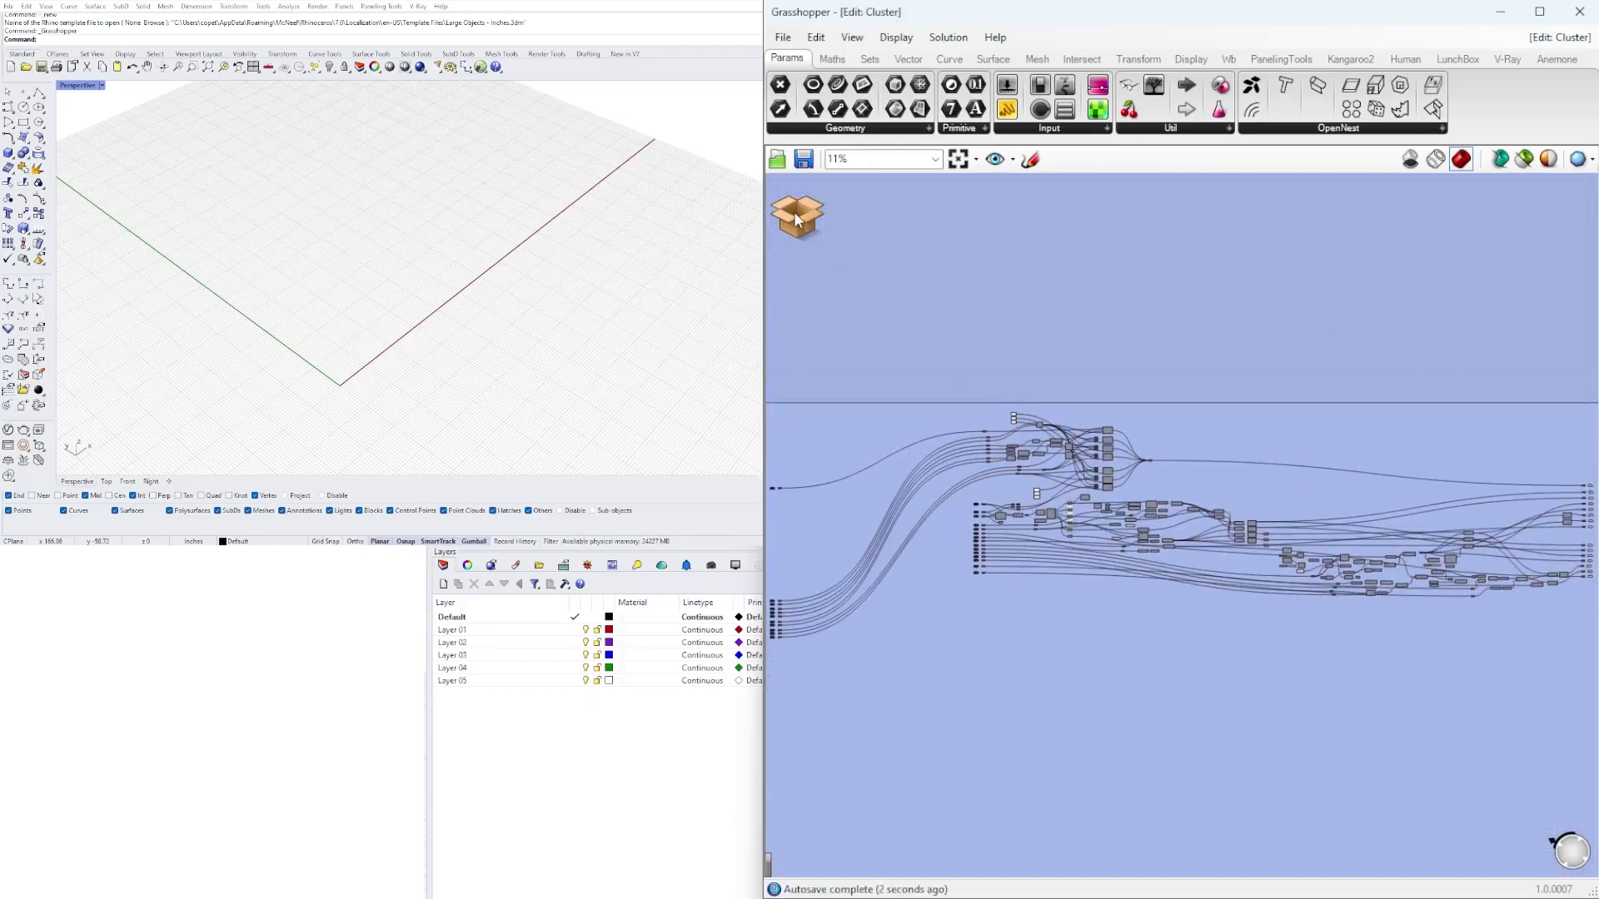
{"action": "scroll", "coordinate": [1282, 433], "scroll_direction": "down", "scroll_amount": 3}
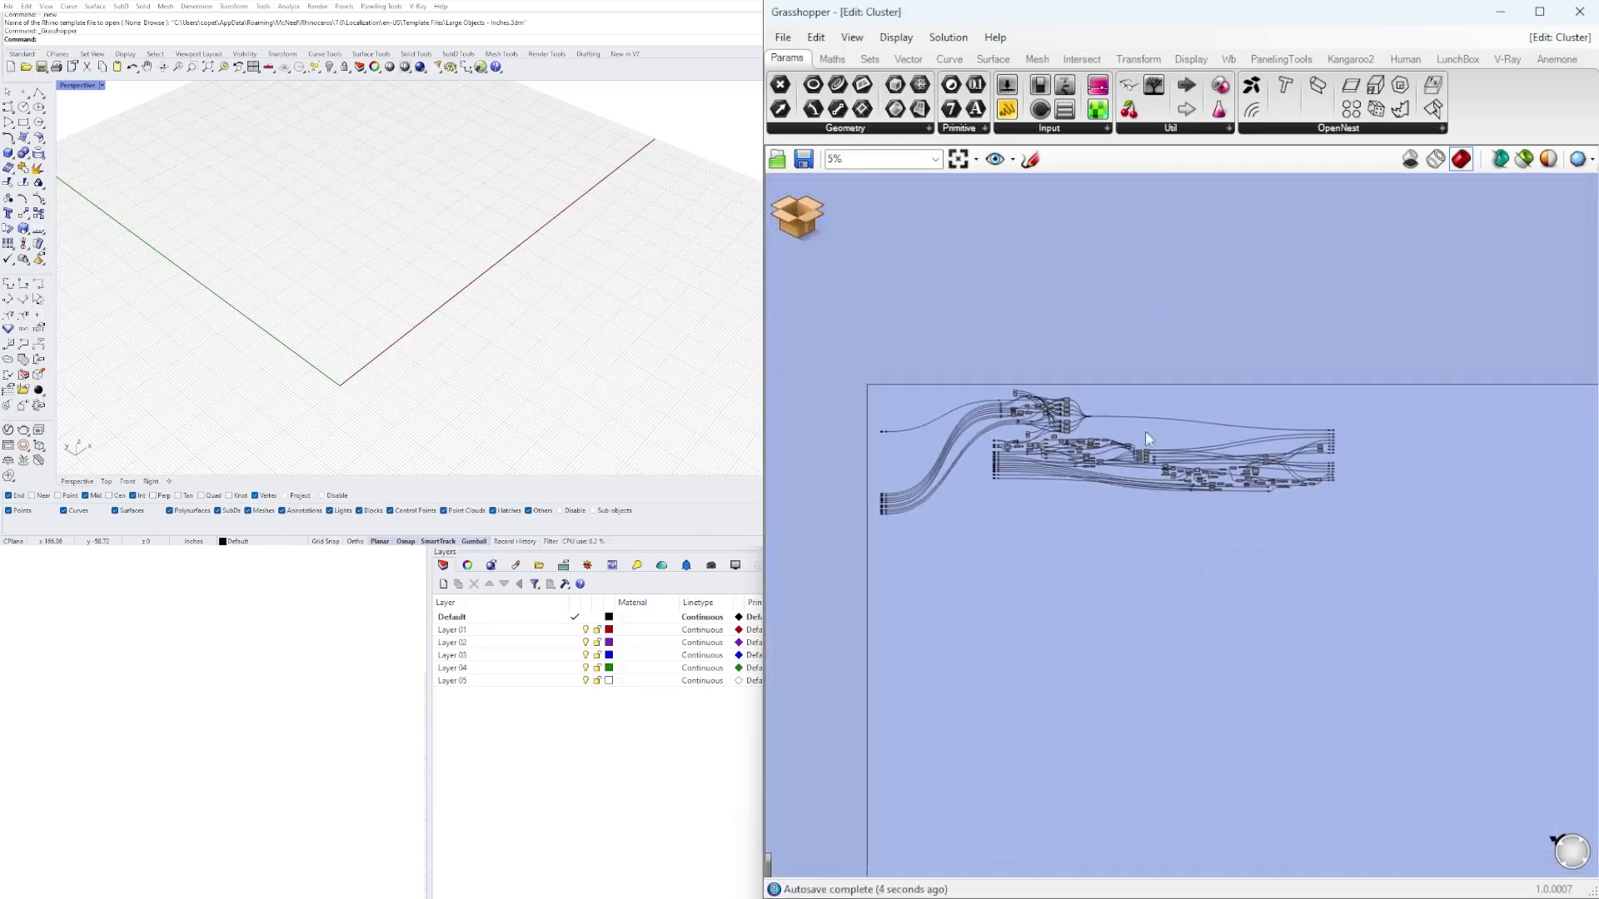
{"action": "mouse_move", "coordinate": [798, 218]}
{"action": "left_click", "coordinate": [866, 226]}
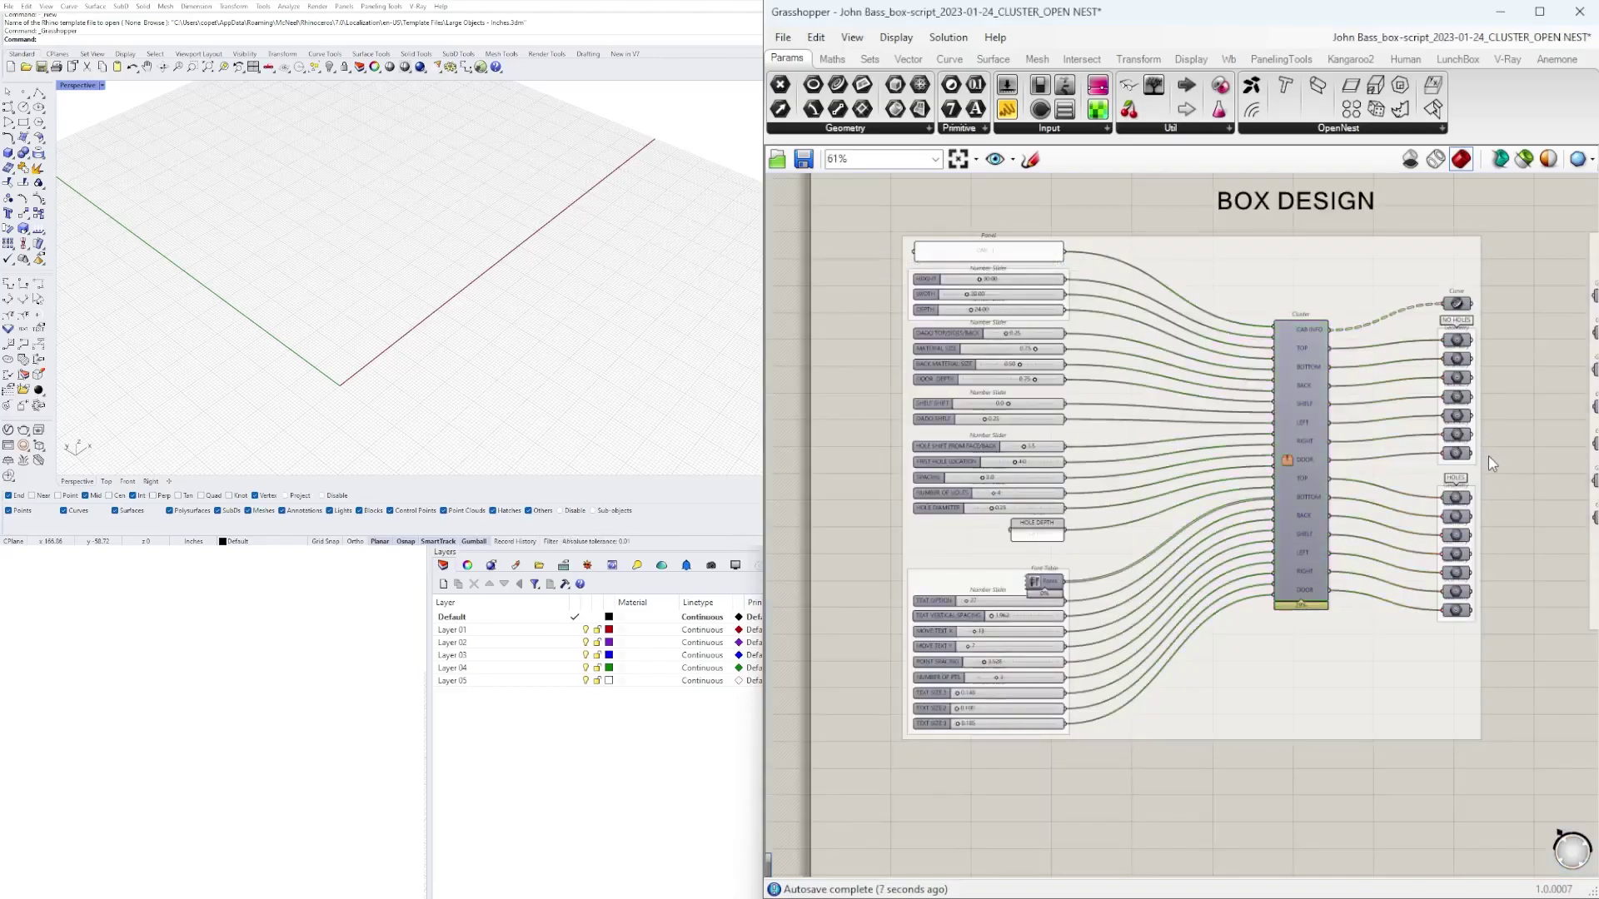
{"action": "left_click_drag", "start_coordinate": [1503, 461], "coordinate": [1505, 425]}
{"action": "left_click_drag", "start_coordinate": [1516, 606], "coordinate": [1457, 503]}
Step: Enable preview of the holed cabinet outputs and shift the box along the X axis
{"action": "middle_click", "coordinate": [1367, 511]}
{"action": "left_click", "coordinate": [1397, 546]}
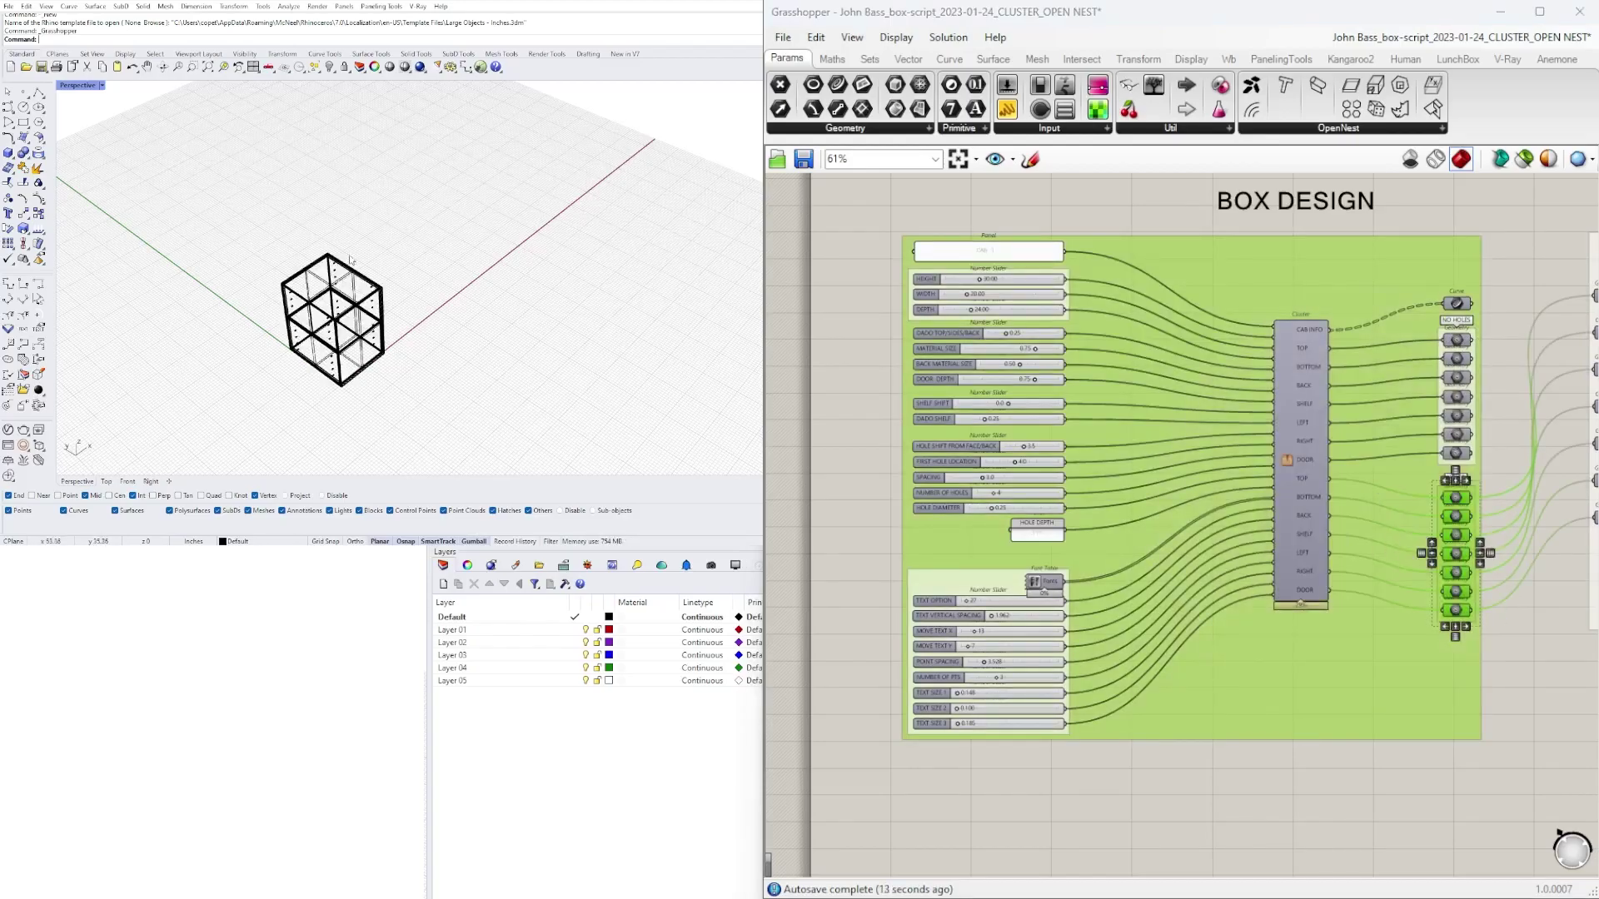
{"action": "left_click_drag", "start_coordinate": [202, 193], "coordinate": [436, 410]}
{"action": "left_click_drag", "start_coordinate": [365, 299], "coordinate": [505, 208]}
Step: Switch the viewport to Shaded display and zoom onto the selected box
{"action": "left_click", "coordinate": [101, 86]}
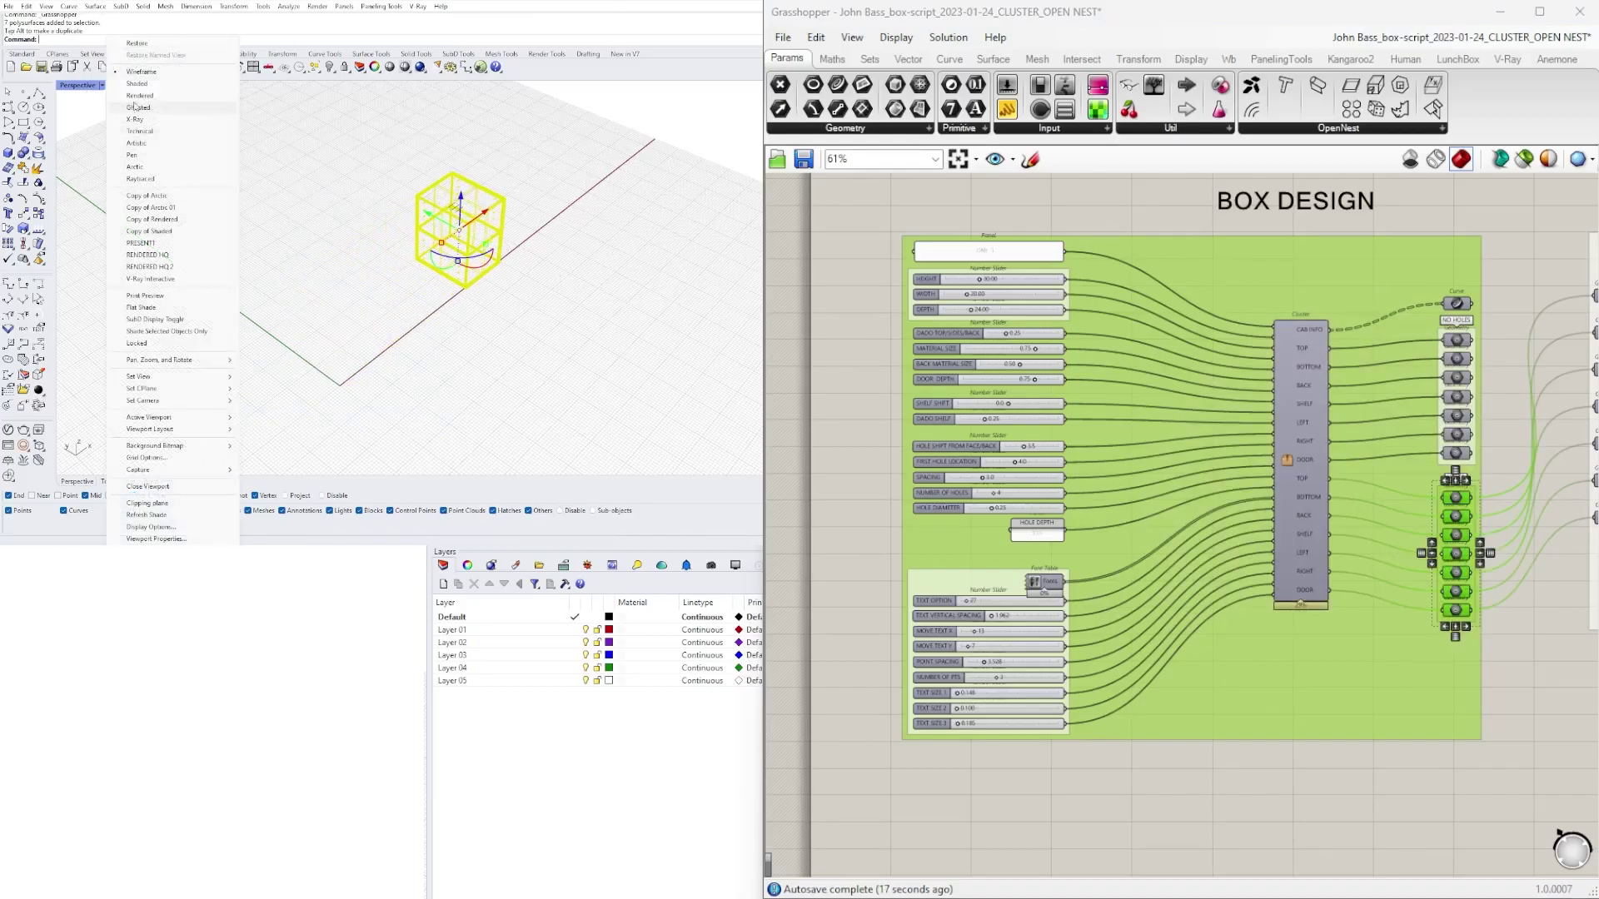
{"action": "left_click", "coordinate": [136, 83]}
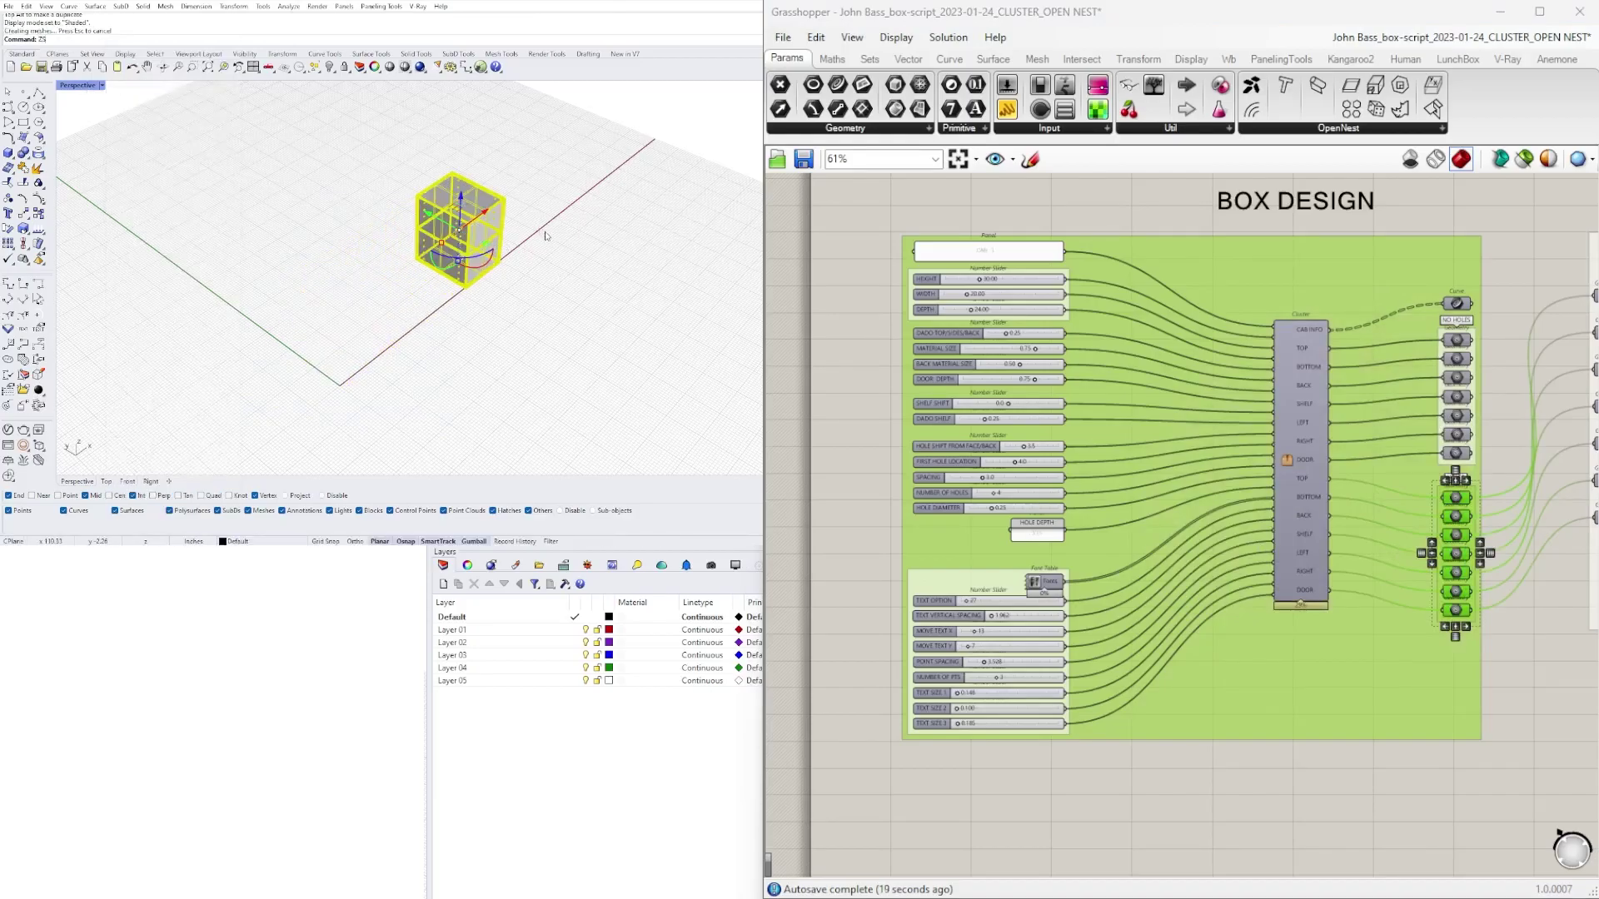
{"action": "key", "text": "Return"}
{"action": "key", "text": "Escape"}
{"action": "mouse_move", "coordinate": [596, 314]}
{"action": "right_mouse_down"}
{"action": "mouse_move", "coordinate": [596, 278]}
{"action": "mouse_move", "coordinate": [601, 304]}
{"action": "right_mouse_up"}
Step: Remove the door panel on the right face to see inside the cabinet
{"action": "left_click", "coordinate": [514, 247]}
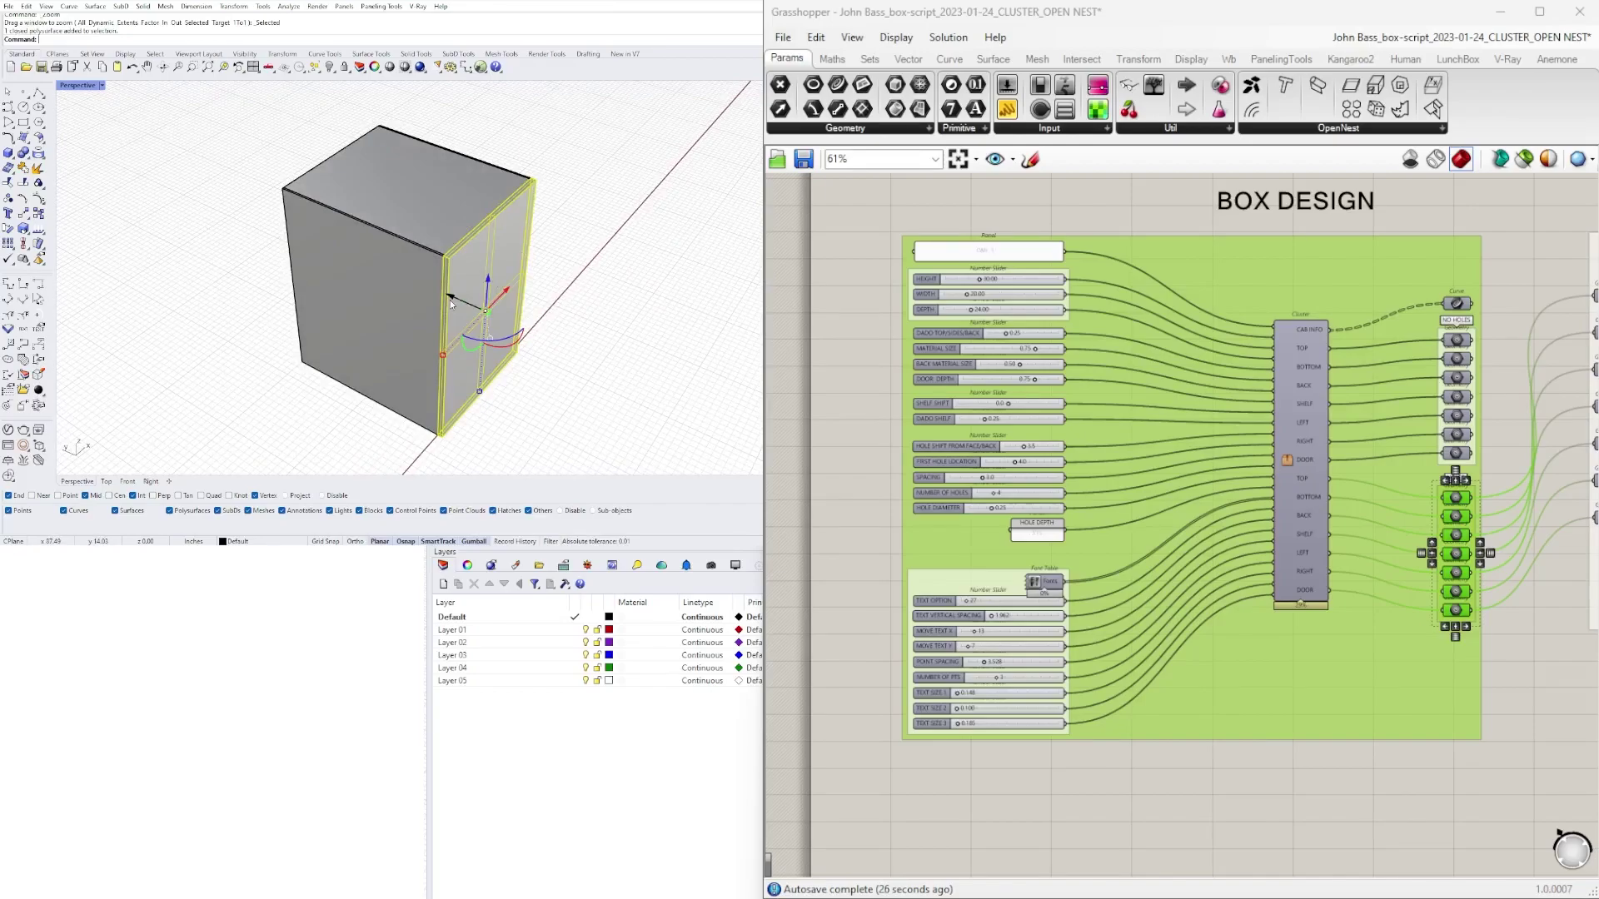
{"action": "key", "text": "Delete"}
{"action": "right_click_drag", "start_coordinate": [458, 339], "coordinate": [415, 221]}
Step: Orbit around the cabinet, selecting the side panels and shelves to inspect them
{"action": "scroll", "coordinate": [374, 282], "scroll_direction": "up", "scroll_amount": 5}
{"action": "left_click", "coordinate": [281, 234]}
{"action": "scroll", "coordinate": [280, 234], "scroll_direction": "down", "scroll_amount": 3}
{"action": "right_click_drag", "start_coordinate": [281, 234], "coordinate": [300, 283]}
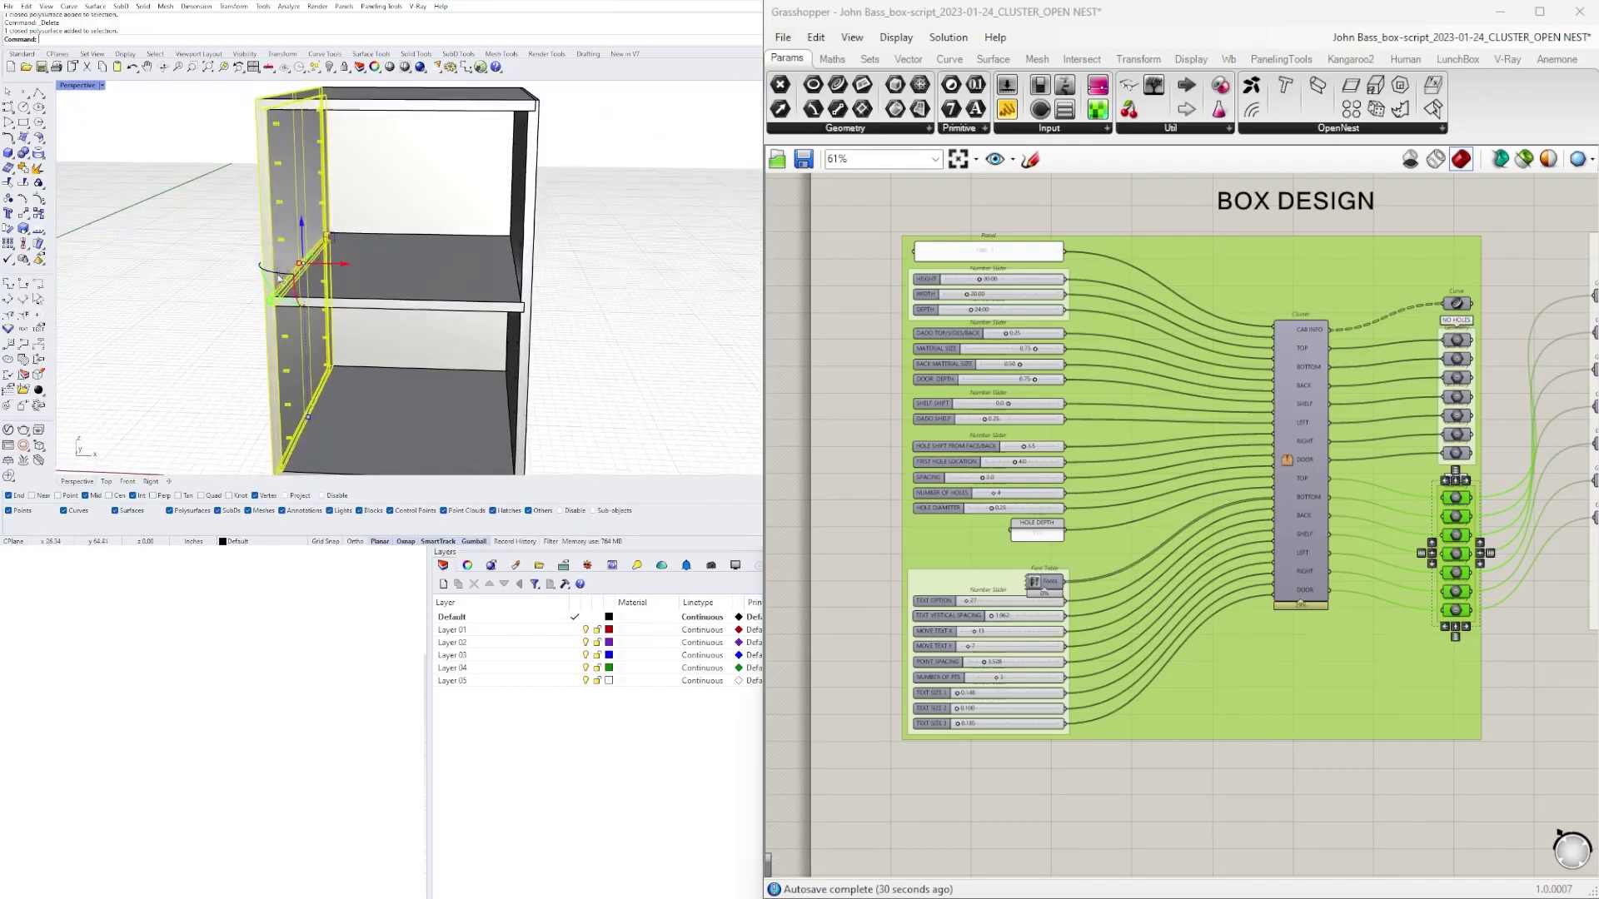
{"action": "scroll", "coordinate": [271, 297], "scroll_direction": "up", "scroll_amount": 5}
{"action": "key", "text": "Escape"}
{"action": "left_click", "coordinate": [284, 248]}
{"action": "key", "text": "Escape"}
{"action": "scroll", "coordinate": [300, 252], "scroll_direction": "down", "scroll_amount": 5}
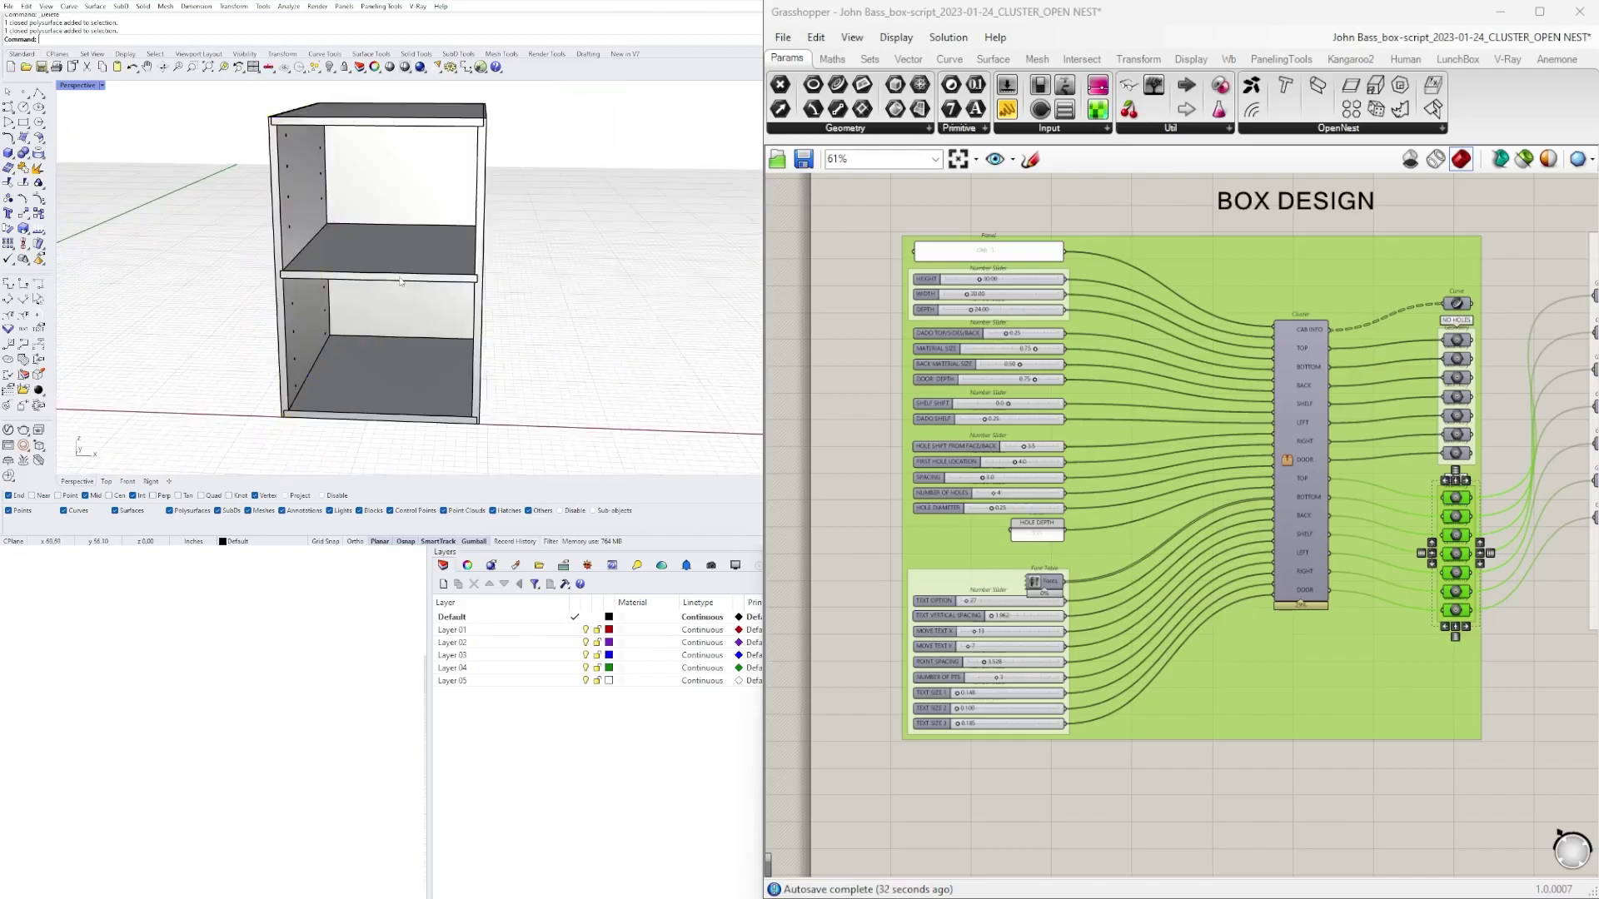
{"action": "scroll", "coordinate": [402, 277], "scroll_direction": "up", "scroll_amount": 4}
{"action": "left_click", "coordinate": [401, 277]}
{"action": "key", "text": "Escape"}
{"action": "right_click_drag", "start_coordinate": [401, 277], "coordinate": [516, 249]}
{"action": "left_click", "coordinate": [578, 214]}
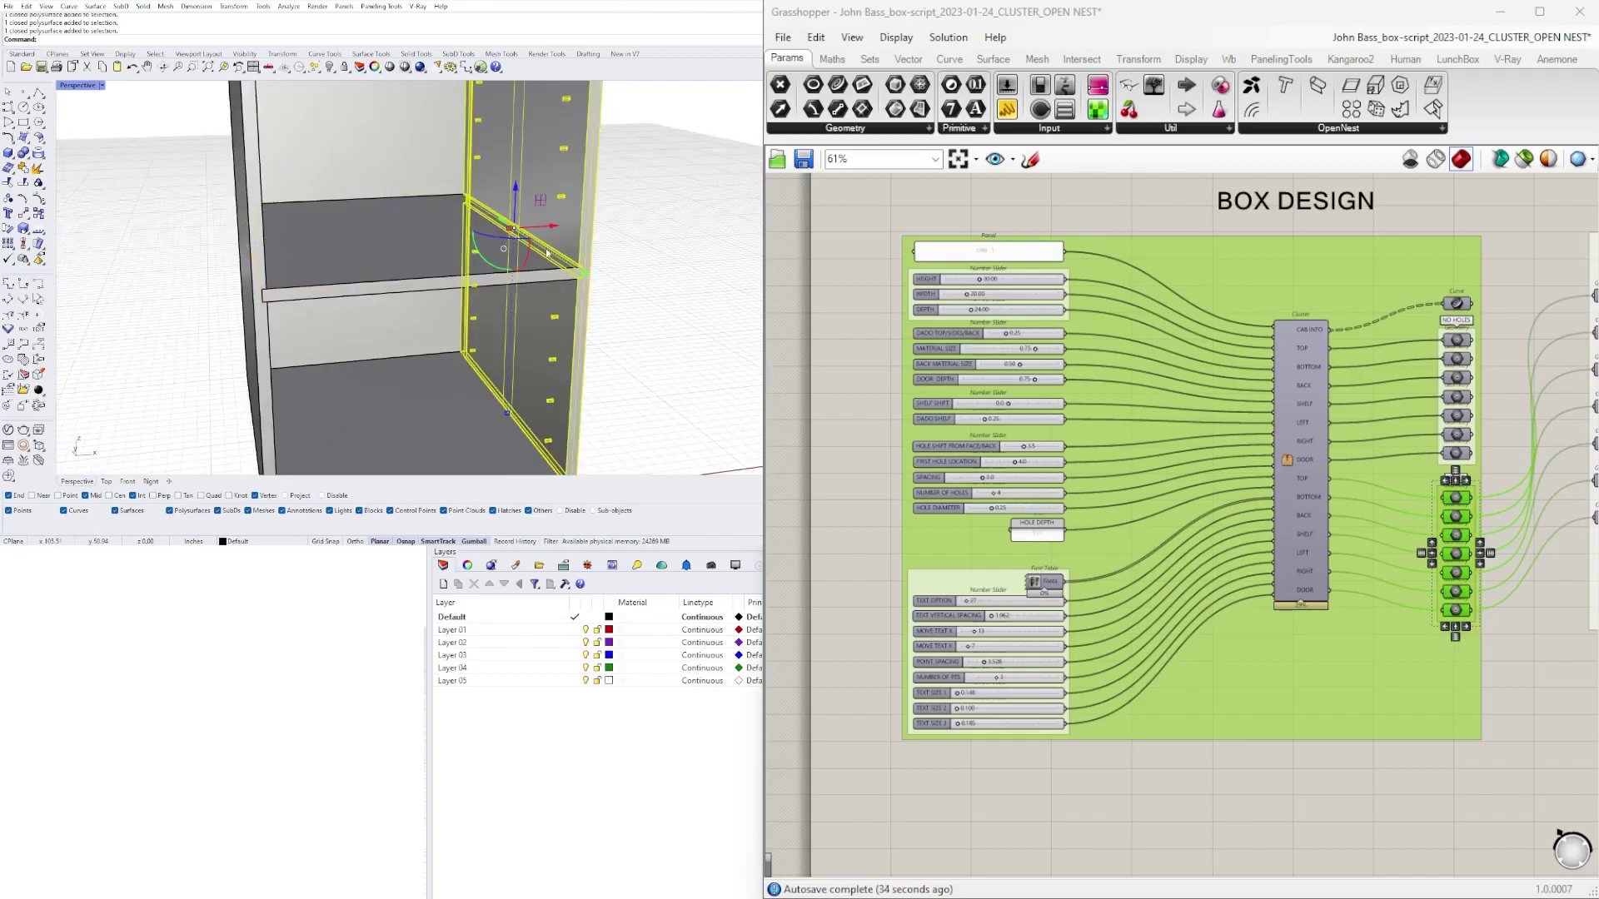
{"action": "key", "text": "Escape"}
{"action": "scroll", "coordinate": [443, 182], "scroll_direction": "down", "scroll_amount": 6}
{"action": "scroll", "coordinate": [478, 248], "scroll_direction": "up", "scroll_amount": 5}
{"action": "left_click", "coordinate": [482, 244]}
{"action": "right_click_drag", "start_coordinate": [491, 271], "coordinate": [554, 258]}
{"action": "key", "text": "Escape"}
Step: Orbit to a lower frontal angle and inspect the back panel
{"action": "scroll", "coordinate": [513, 263], "scroll_direction": "up", "scroll_amount": 5}
{"action": "scroll", "coordinate": [521, 260], "scroll_direction": "down", "scroll_amount": 5}
{"action": "scroll", "coordinate": [548, 287], "scroll_direction": "down", "scroll_amount": 6}
{"action": "right_click_drag", "start_coordinate": [542, 314], "coordinate": [264, 323]}
{"action": "scroll", "coordinate": [550, 236], "scroll_direction": "up", "scroll_amount": 4}
{"action": "left_click", "coordinate": [426, 336]}
{"action": "scroll", "coordinate": [423, 340], "scroll_direction": "up", "scroll_amount": 5}
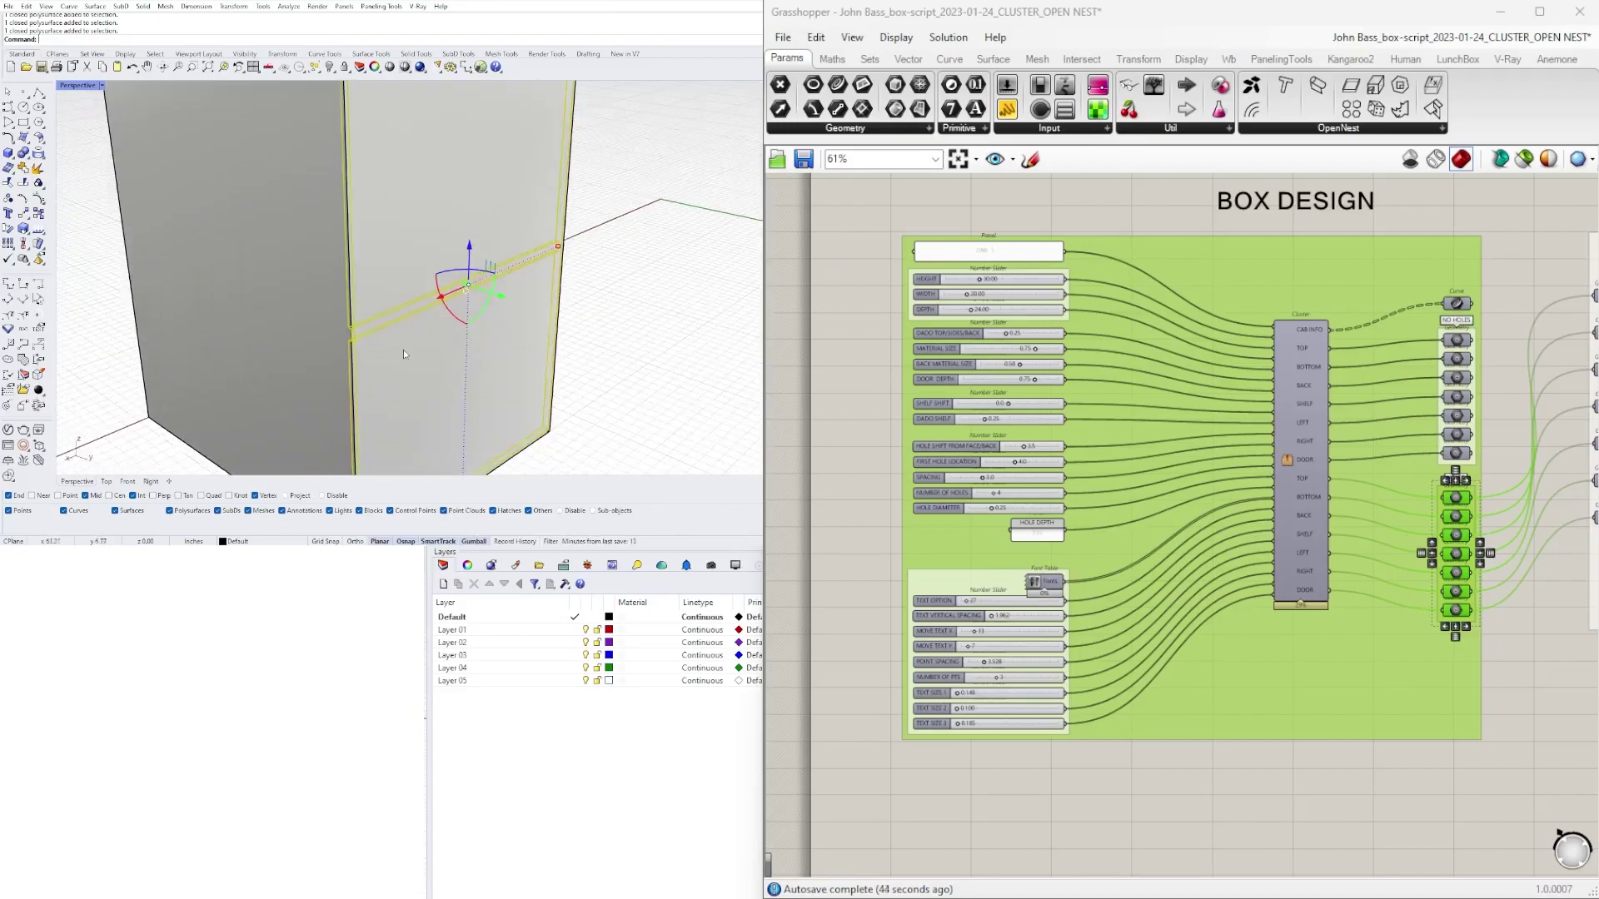
{"action": "right_click_drag", "start_coordinate": [403, 346], "coordinate": [612, 259]}
{"action": "scroll", "coordinate": [558, 322], "scroll_direction": "down", "scroll_amount": 6}
{"action": "key", "text": "Escape"}
{"action": "scroll", "coordinate": [437, 382], "scroll_direction": "up", "scroll_amount": 7}
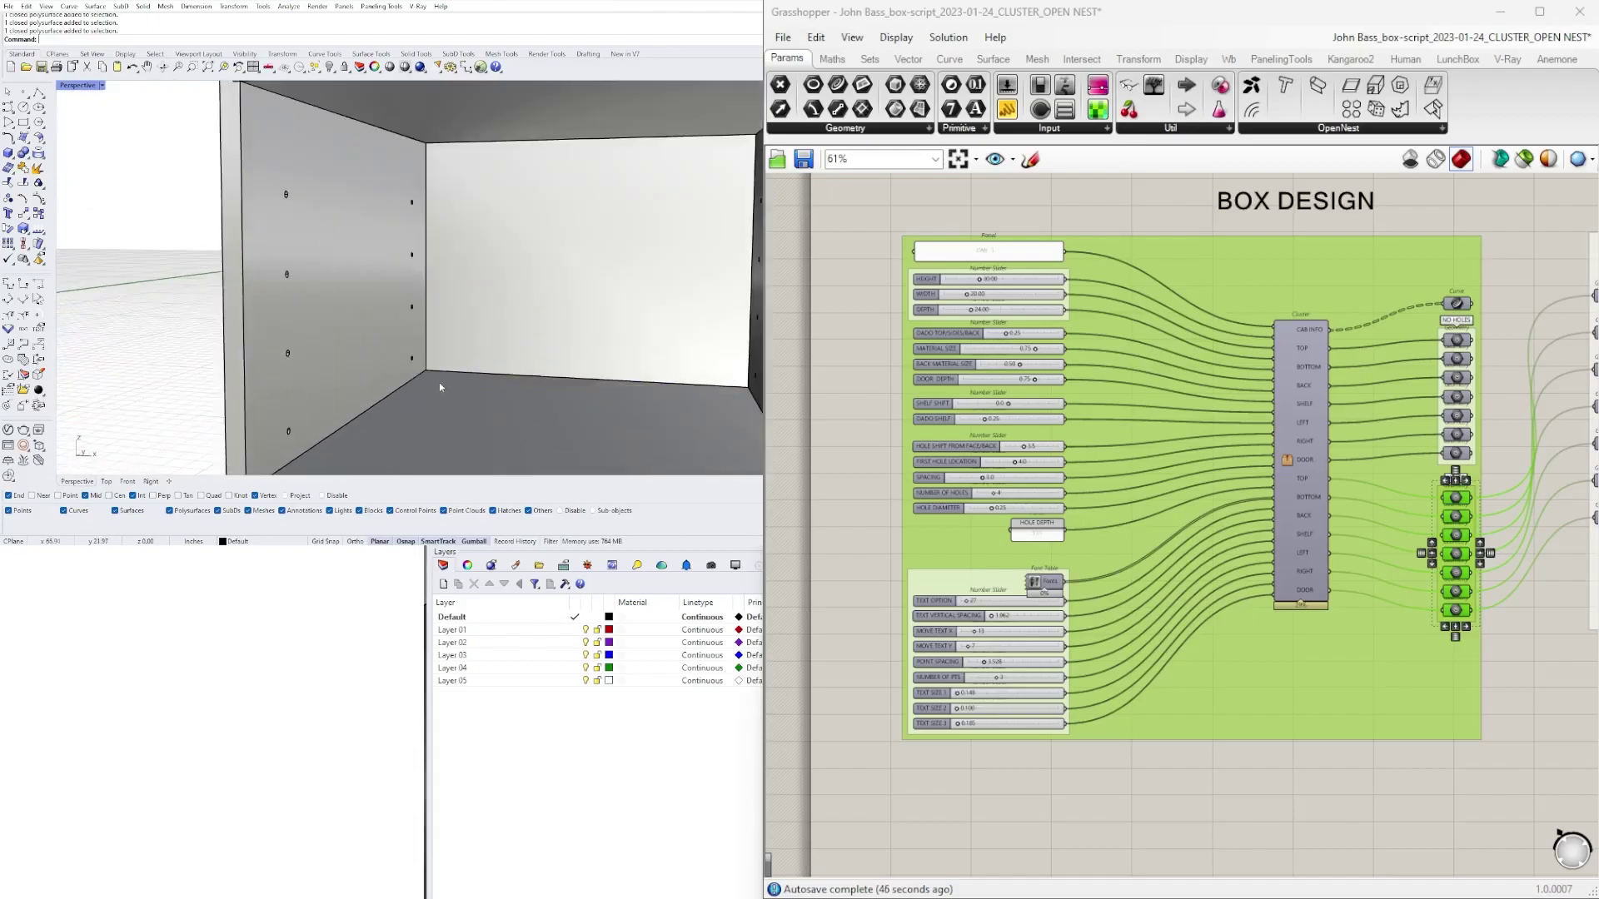
{"action": "scroll", "coordinate": [436, 382], "scroll_direction": "down", "scroll_amount": 7}
{"action": "right_click_drag", "start_coordinate": [438, 382], "coordinate": [332, 279]}
Step: Hide the back panel with Ctrl+H and inspect the interior from a low frontal angle
{"action": "left_click", "coordinate": [389, 314]}
{"action": "key", "text": "ctrl+h"}
{"action": "scroll", "coordinate": [336, 268], "scroll_direction": "up", "scroll_amount": 8}
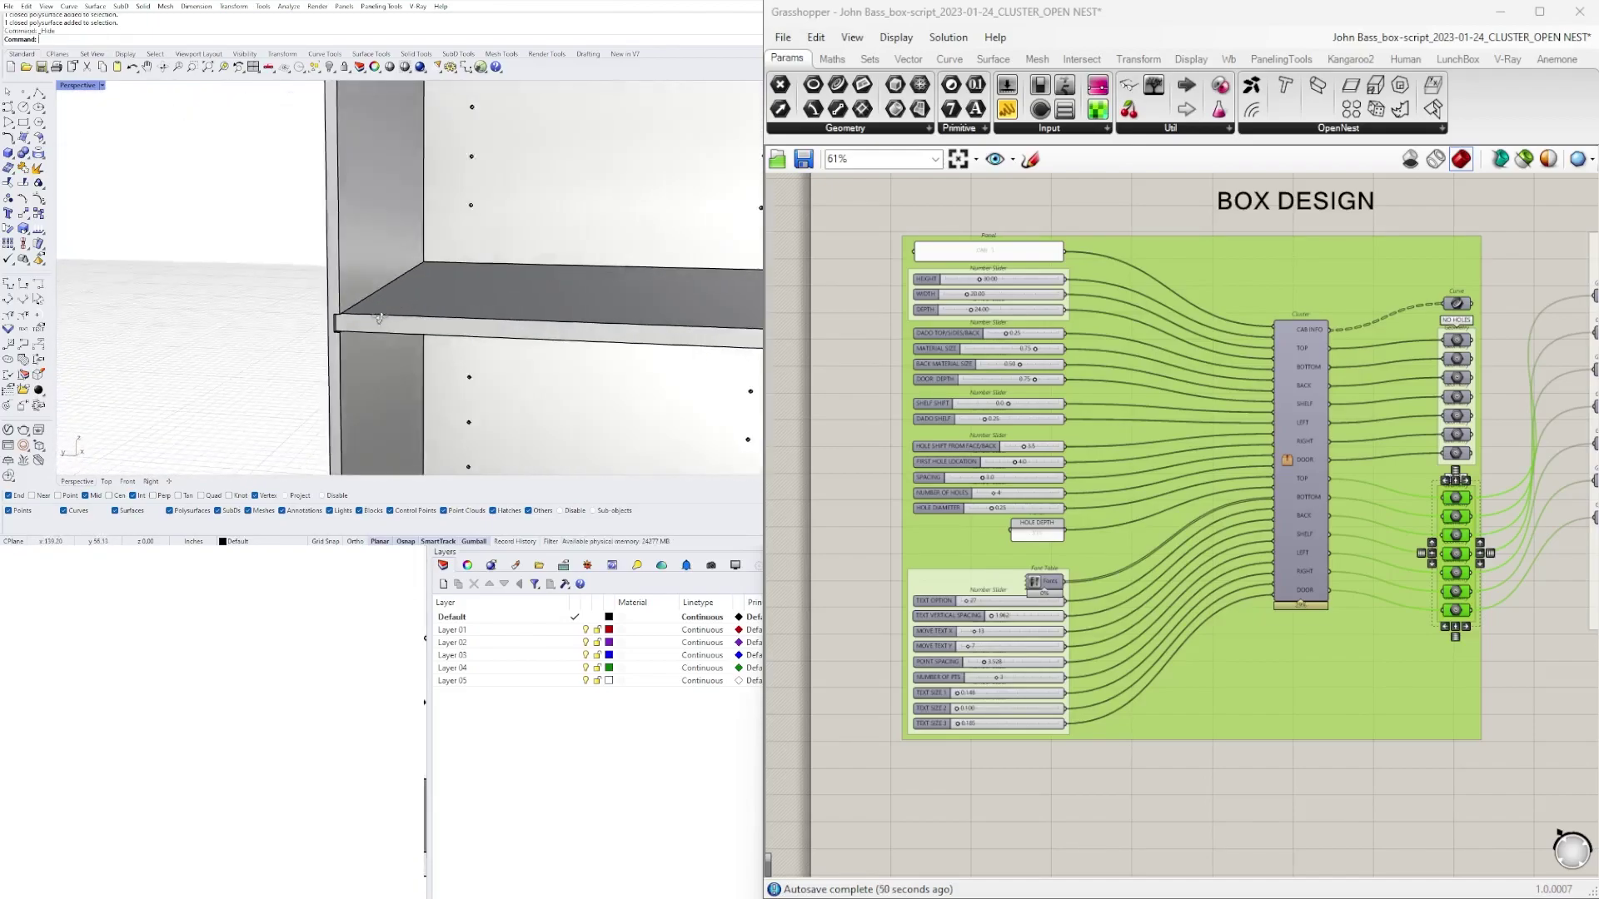
{"action": "left_click", "coordinate": [338, 366]}
{"action": "scroll", "coordinate": [337, 333], "scroll_direction": "up", "scroll_amount": 4}
{"action": "right_click_drag", "start_coordinate": [336, 333], "coordinate": [491, 192]}
{"action": "scroll", "coordinate": [373, 227], "scroll_direction": "down", "scroll_amount": 5}
{"action": "scroll", "coordinate": [359, 229], "scroll_direction": "down", "scroll_amount": 5}
{"action": "key", "text": "Escape"}
Step: Show all hidden panels again with Ctrl+Alt+H and select the whole baked cabinet
{"action": "key", "text": "ctrl+alt+h"}
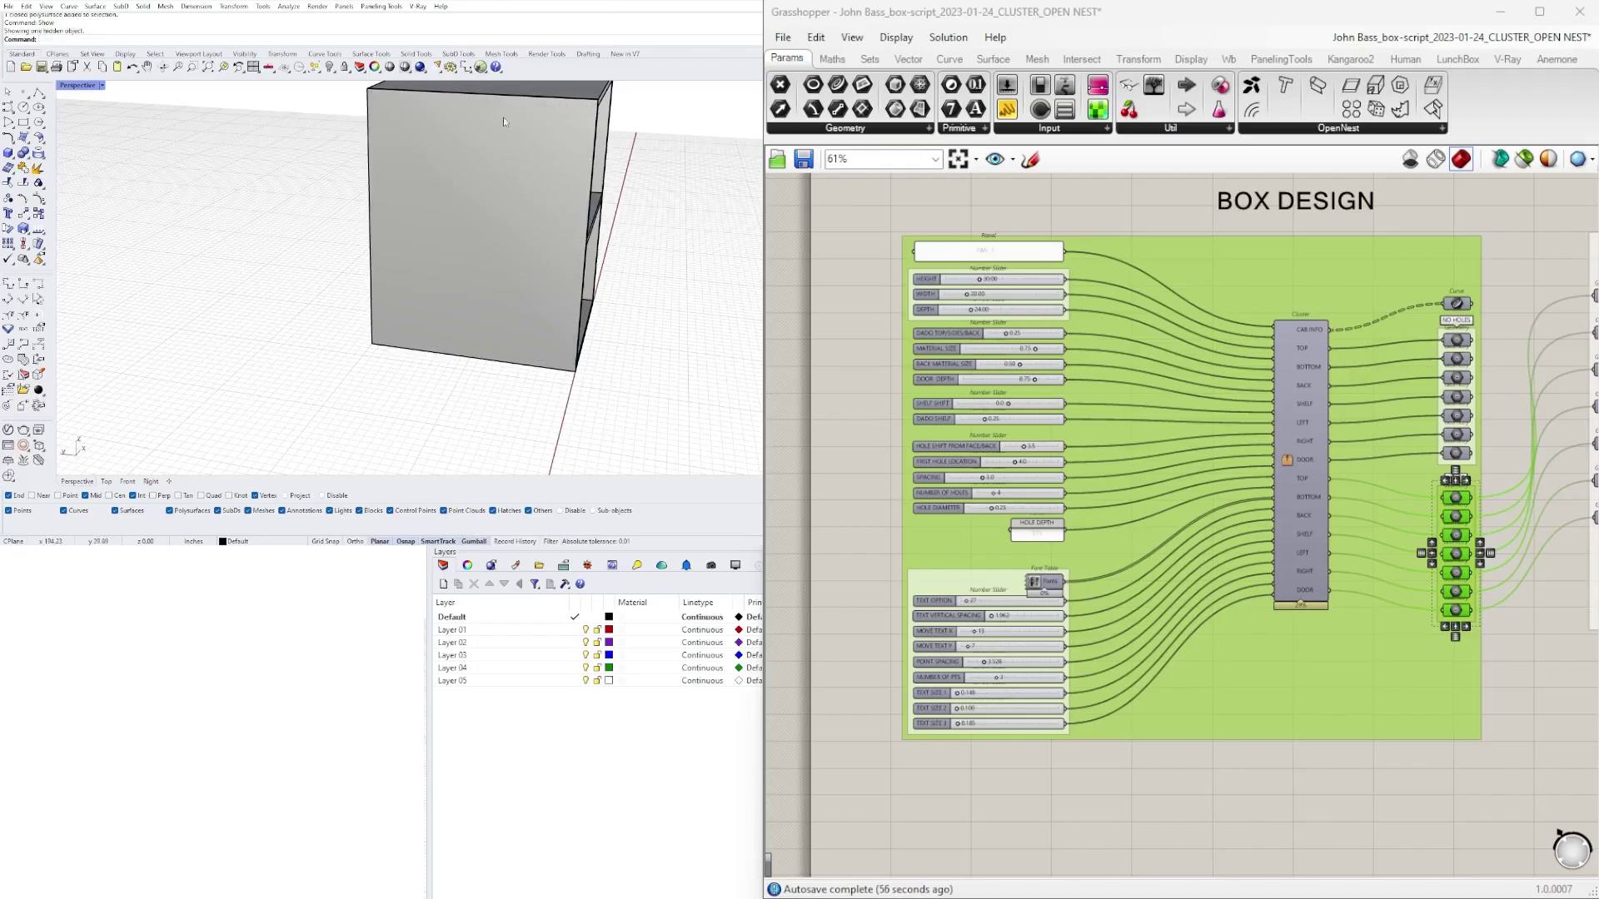
{"action": "scroll", "coordinate": [502, 295], "scroll_direction": "down", "scroll_amount": 5}
{"action": "scroll", "coordinate": [503, 294], "scroll_direction": "up", "scroll_amount": 1}
{"action": "left_click_drag", "start_coordinate": [612, 360], "coordinate": [389, 192]}
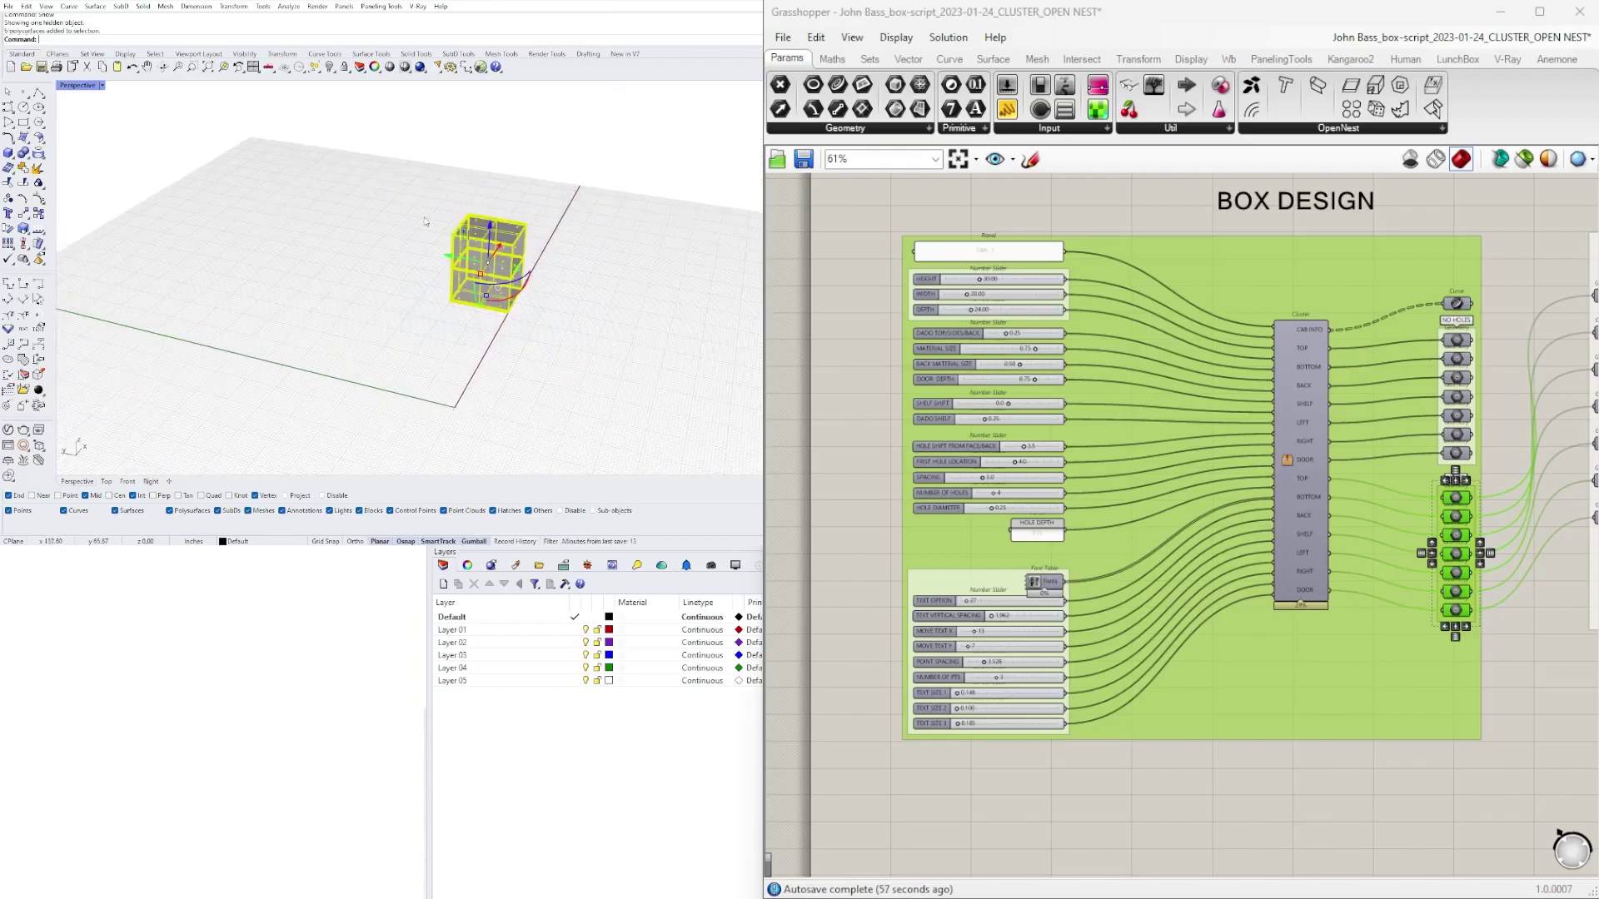
Step: Delete the baked cabinet and re-enable preview of the HOLES group outputs
{"action": "key", "text": "Delete"}
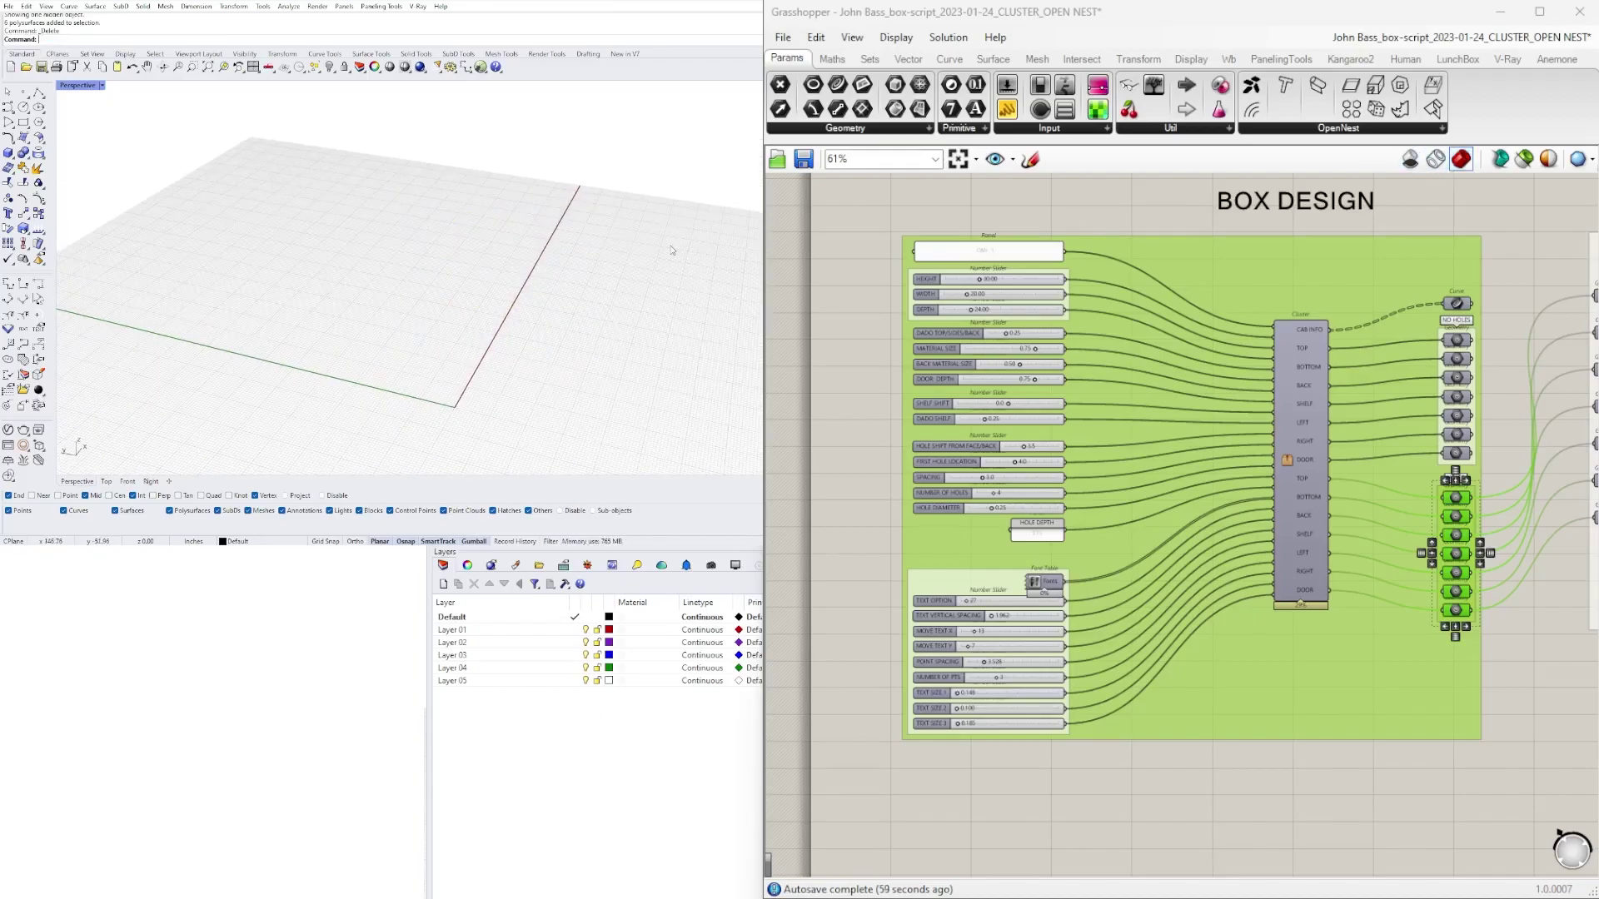
{"action": "right_click_drag", "start_coordinate": [672, 250], "coordinate": [462, 300]}
{"action": "middle_click", "coordinate": [1469, 526]}
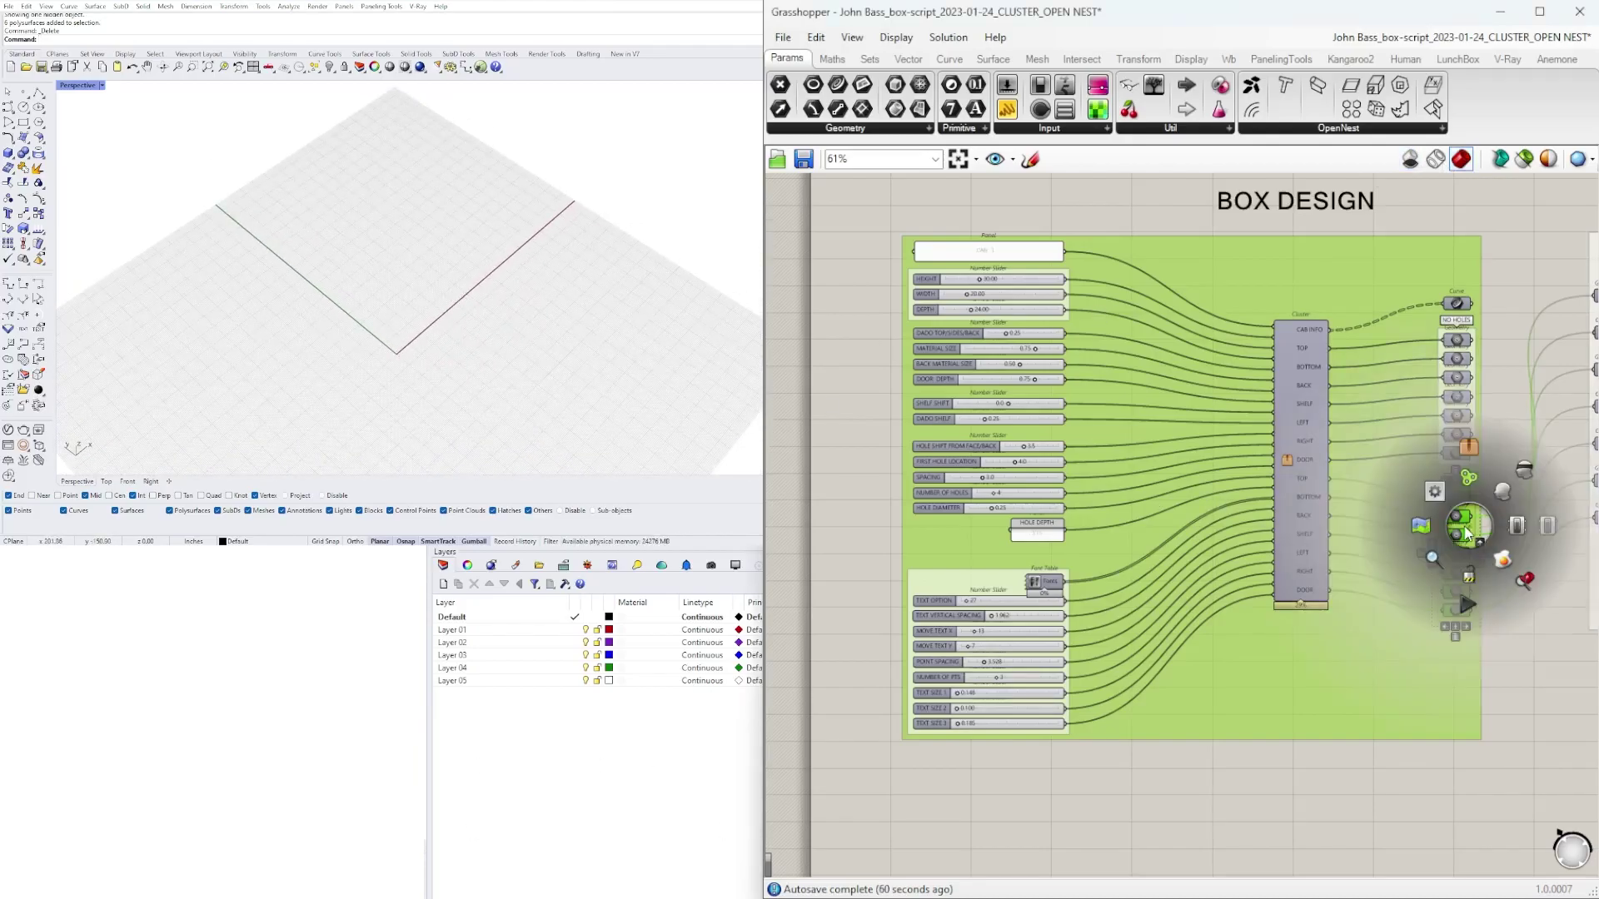
{"action": "left_click", "coordinate": [1506, 506]}
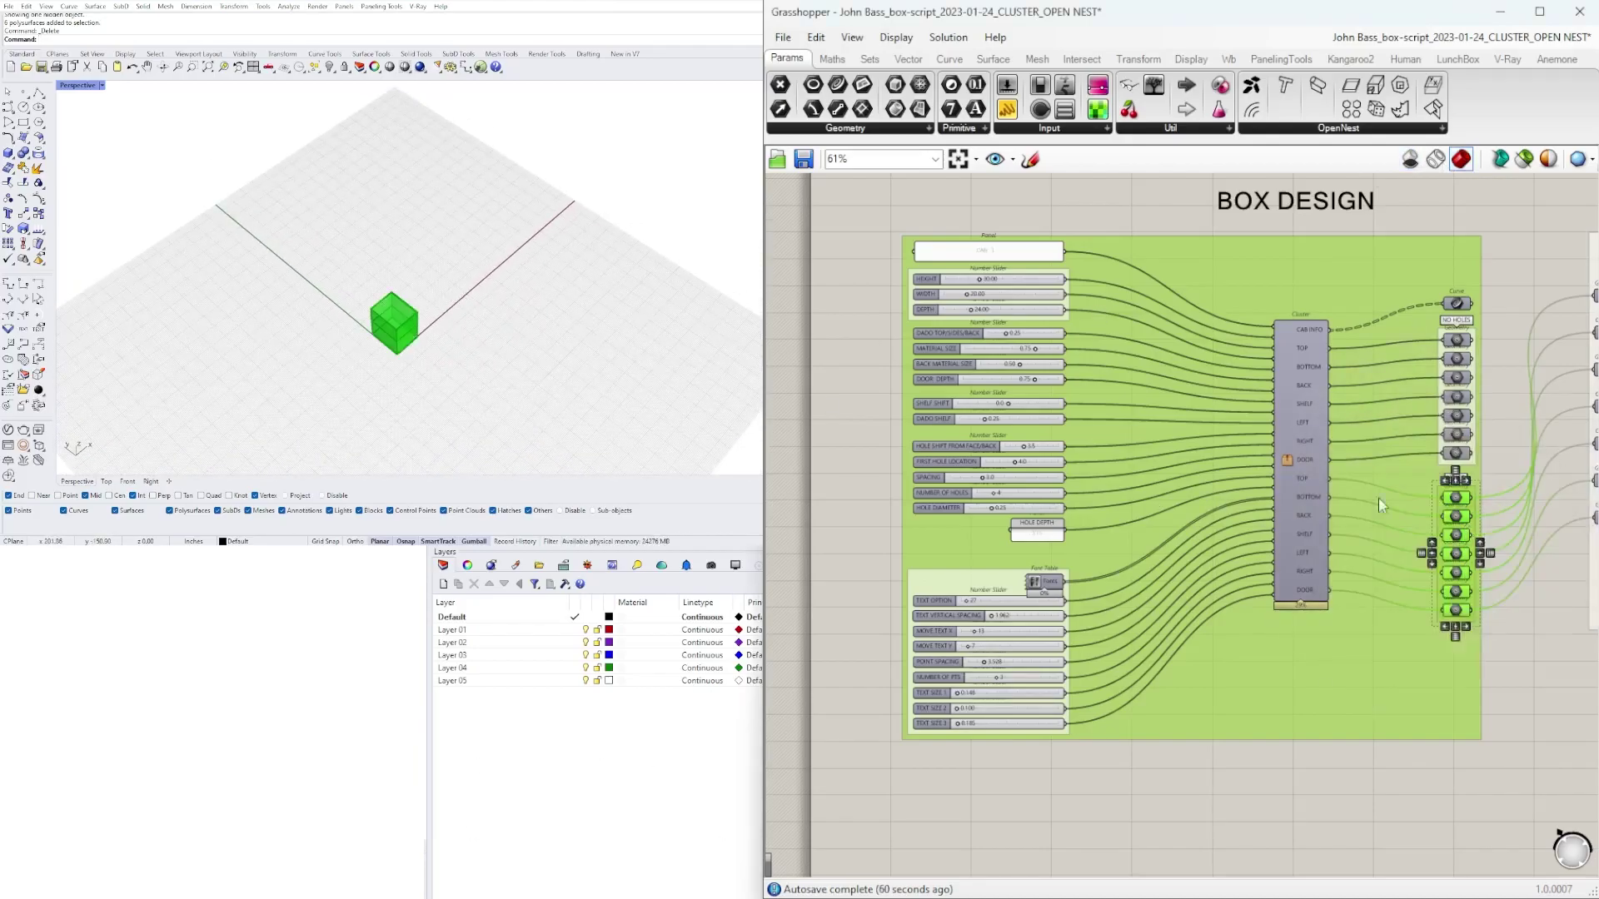
{"action": "left_click", "coordinate": [1342, 782]}
{"action": "left_click", "coordinate": [1456, 610]}
{"action": "middle_click", "coordinate": [1462, 614]}
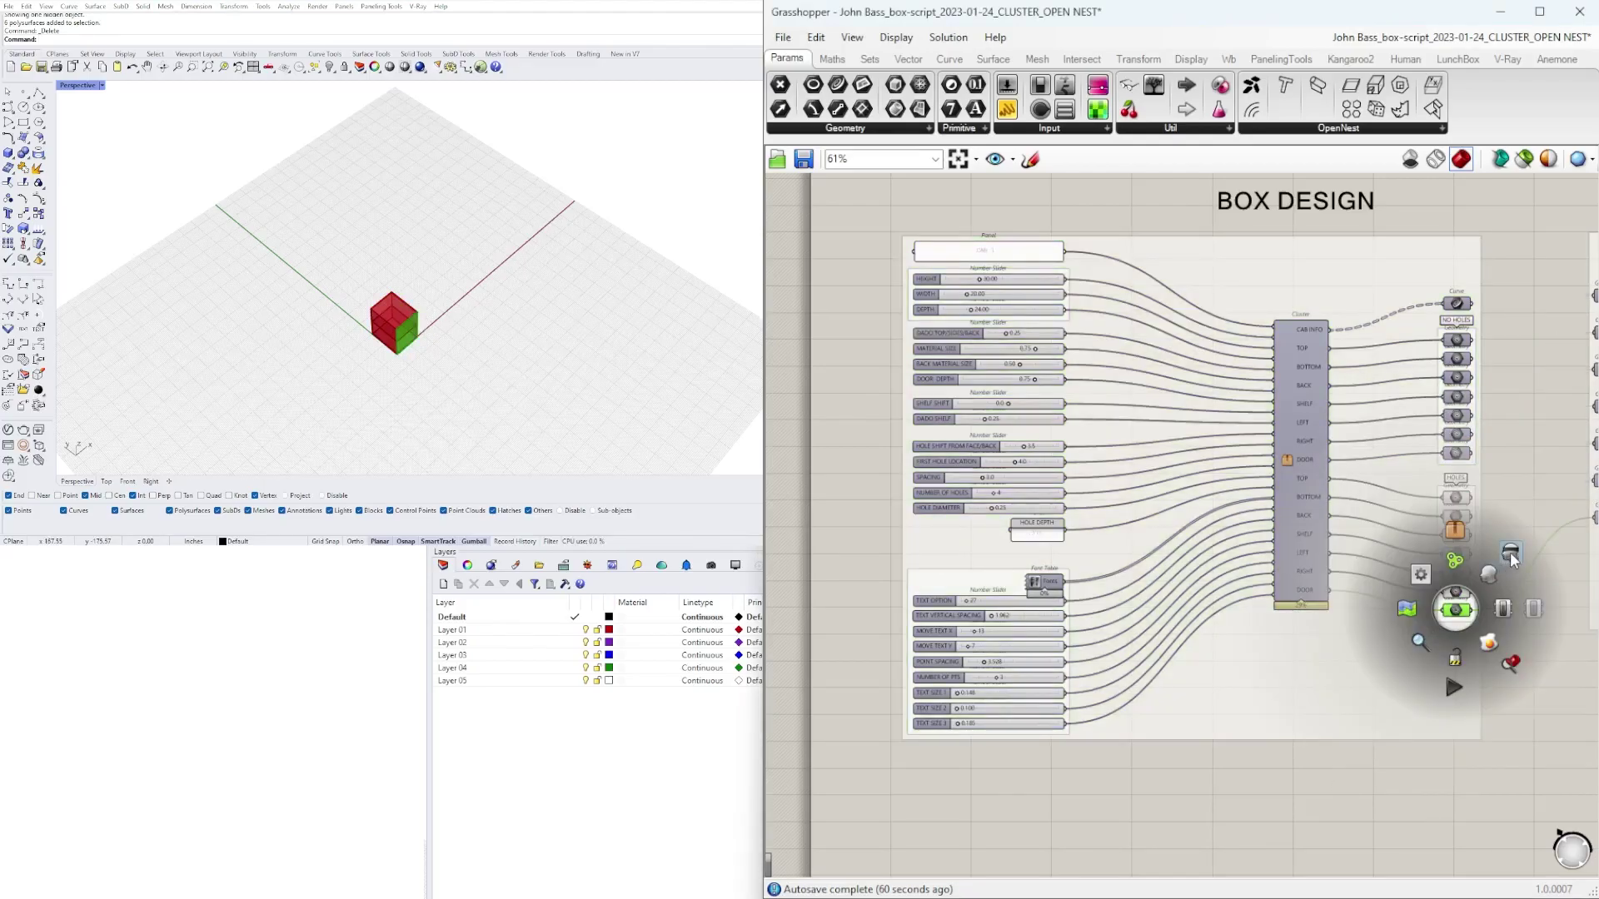
{"action": "left_click", "coordinate": [1510, 552]}
Step: Drag the HEIGHT slider to about 36.5 and the WIDTH slider to about 26.9
{"action": "scroll", "coordinate": [407, 268], "scroll_direction": "up", "scroll_amount": 5}
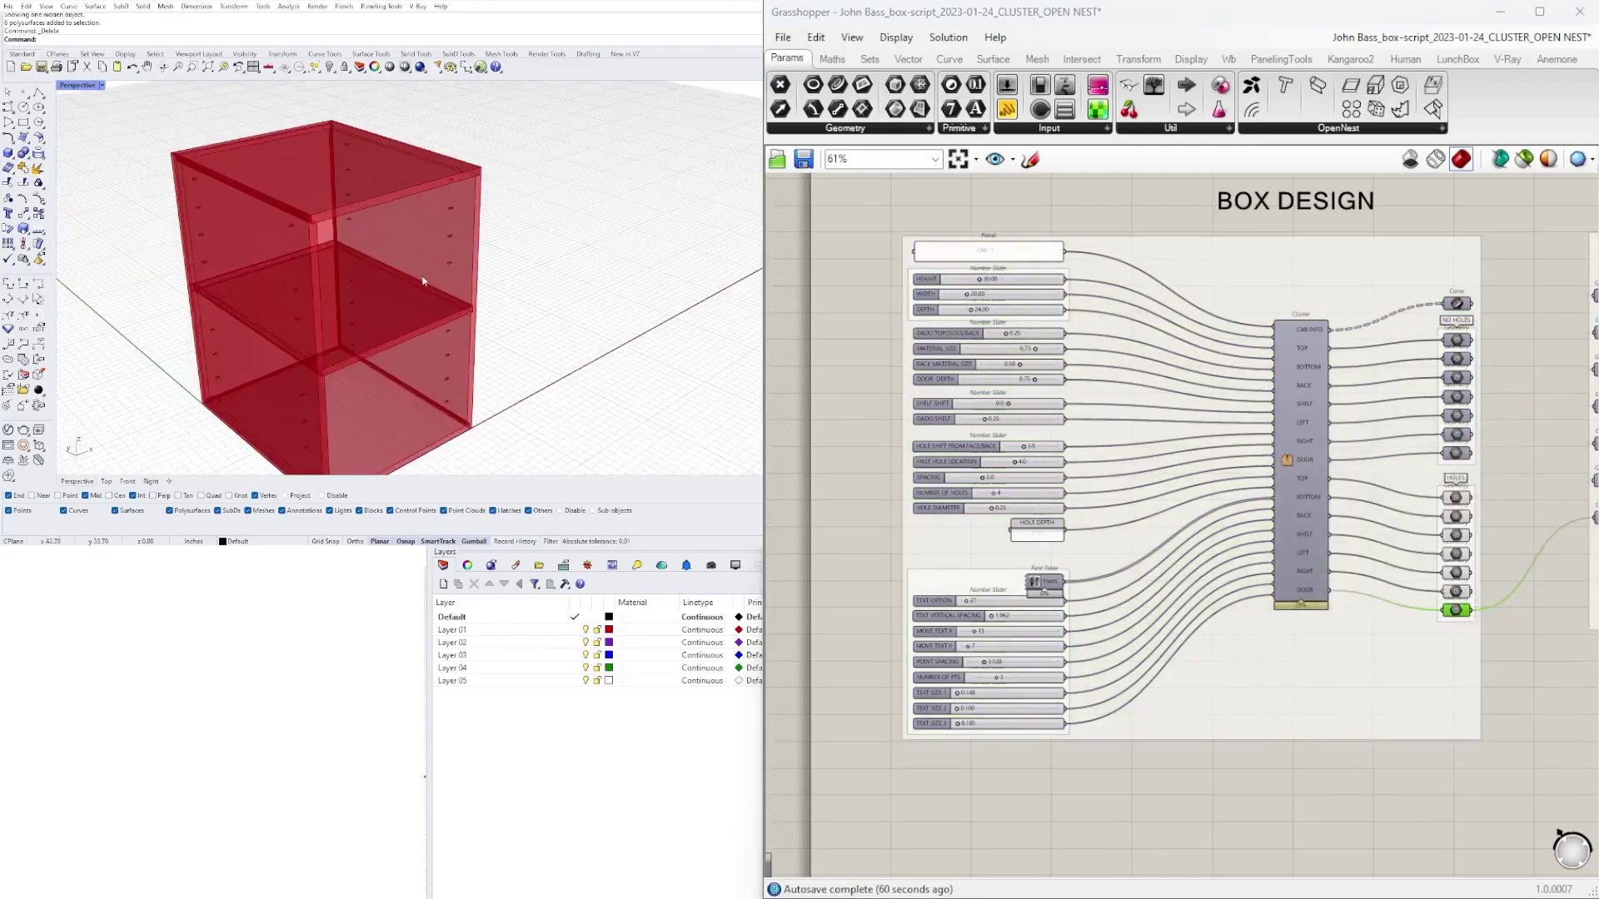
{"action": "scroll", "coordinate": [943, 265], "scroll_direction": "up", "scroll_amount": 7}
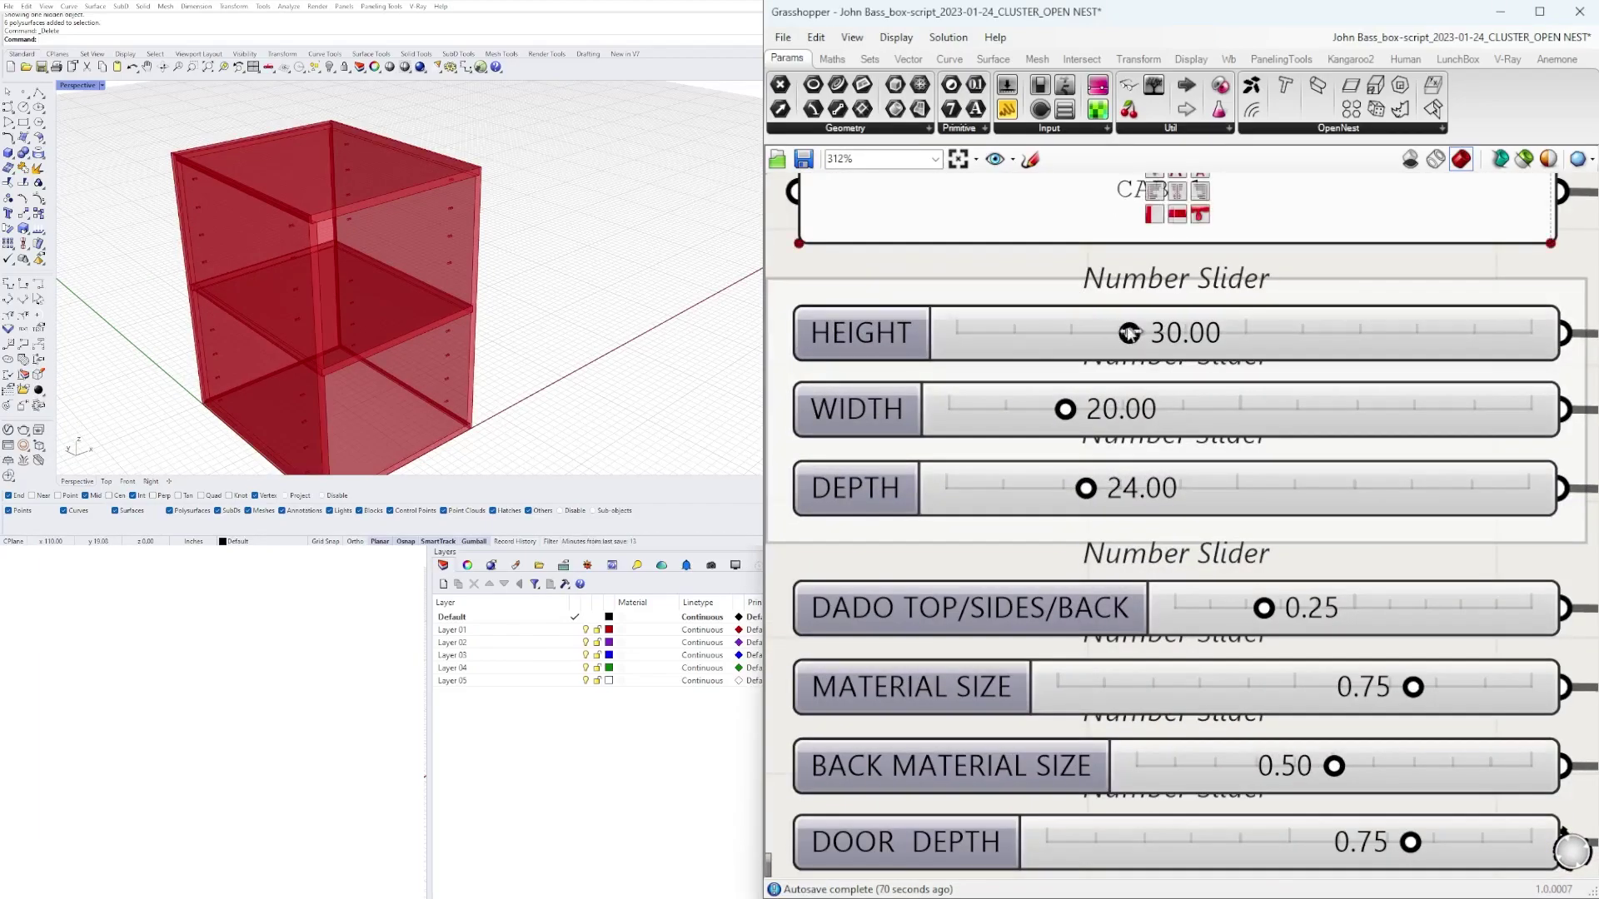
{"action": "left_click_drag", "start_coordinate": [1140, 330], "coordinate": [1200, 332]}
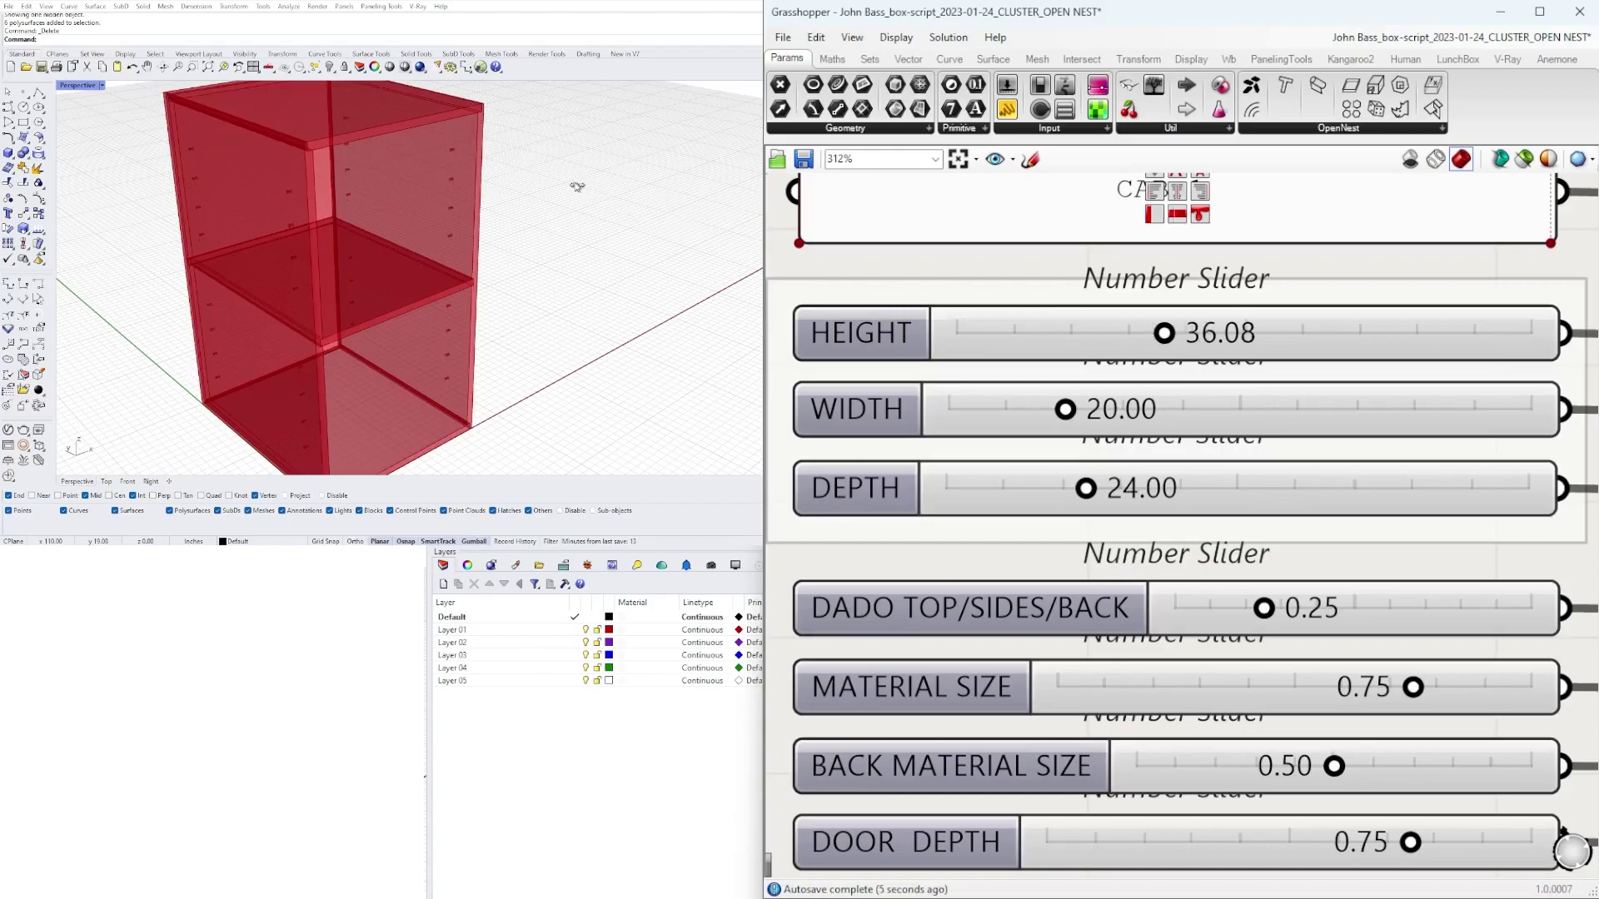
{"action": "scroll", "coordinate": [575, 197], "scroll_direction": "down", "scroll_amount": 8}
{"action": "scroll", "coordinate": [511, 221], "scroll_direction": "up", "scroll_amount": 8}
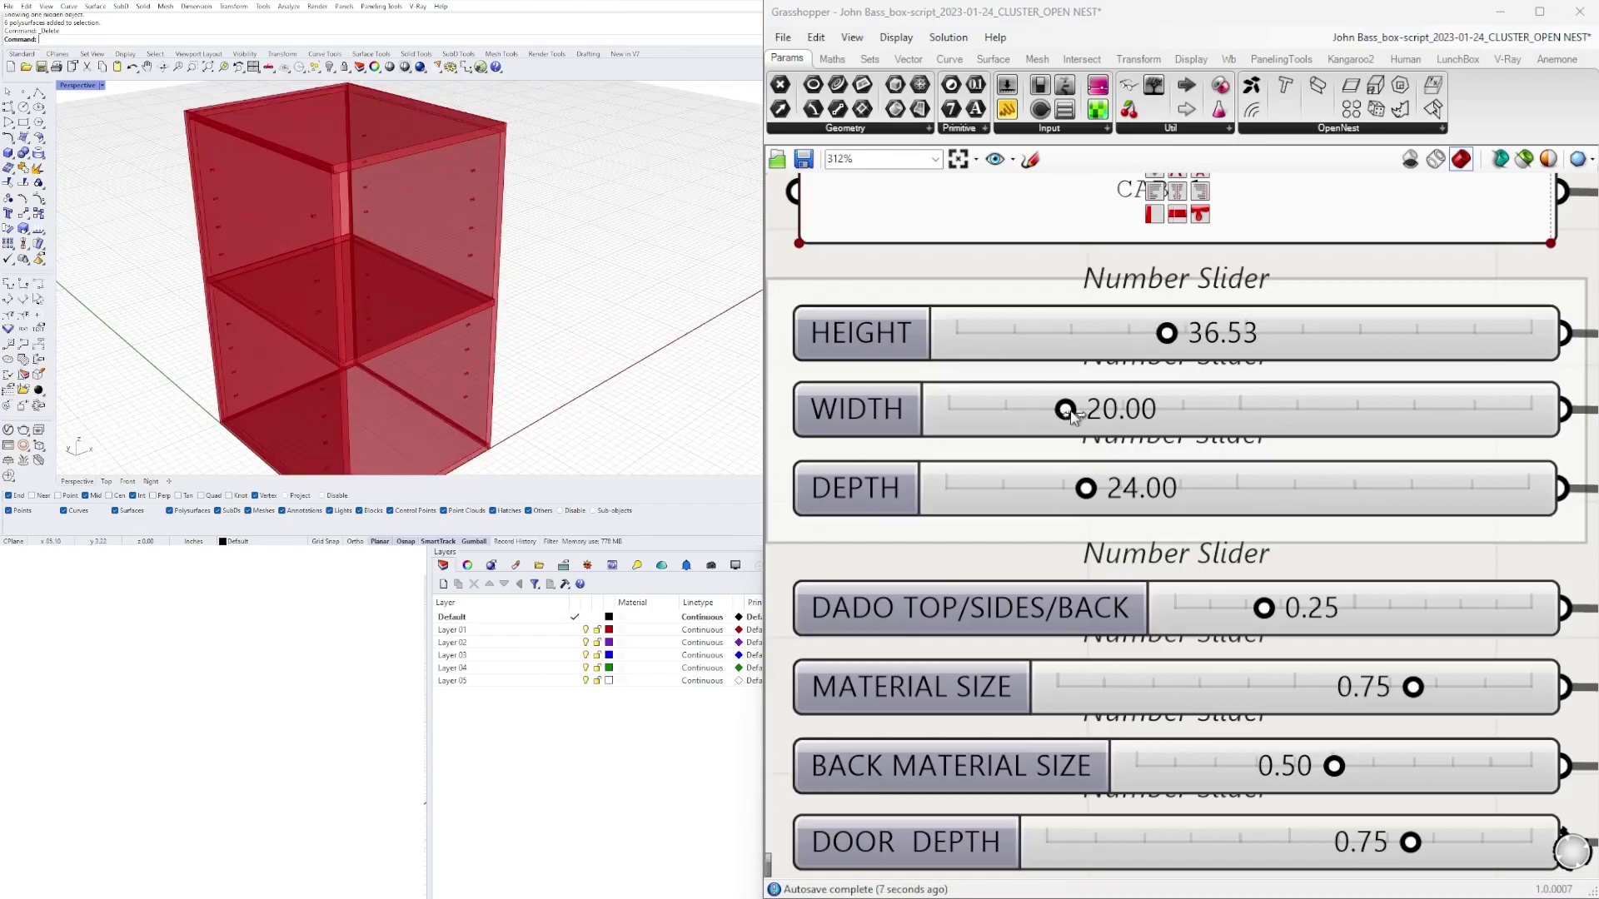
{"action": "mouse_move", "coordinate": [1101, 417]}
{"action": "left_mouse_down"}
{"action": "mouse_move", "coordinate": [1114, 411]}
{"action": "mouse_move", "coordinate": [1087, 430]}
{"action": "left_mouse_up"}
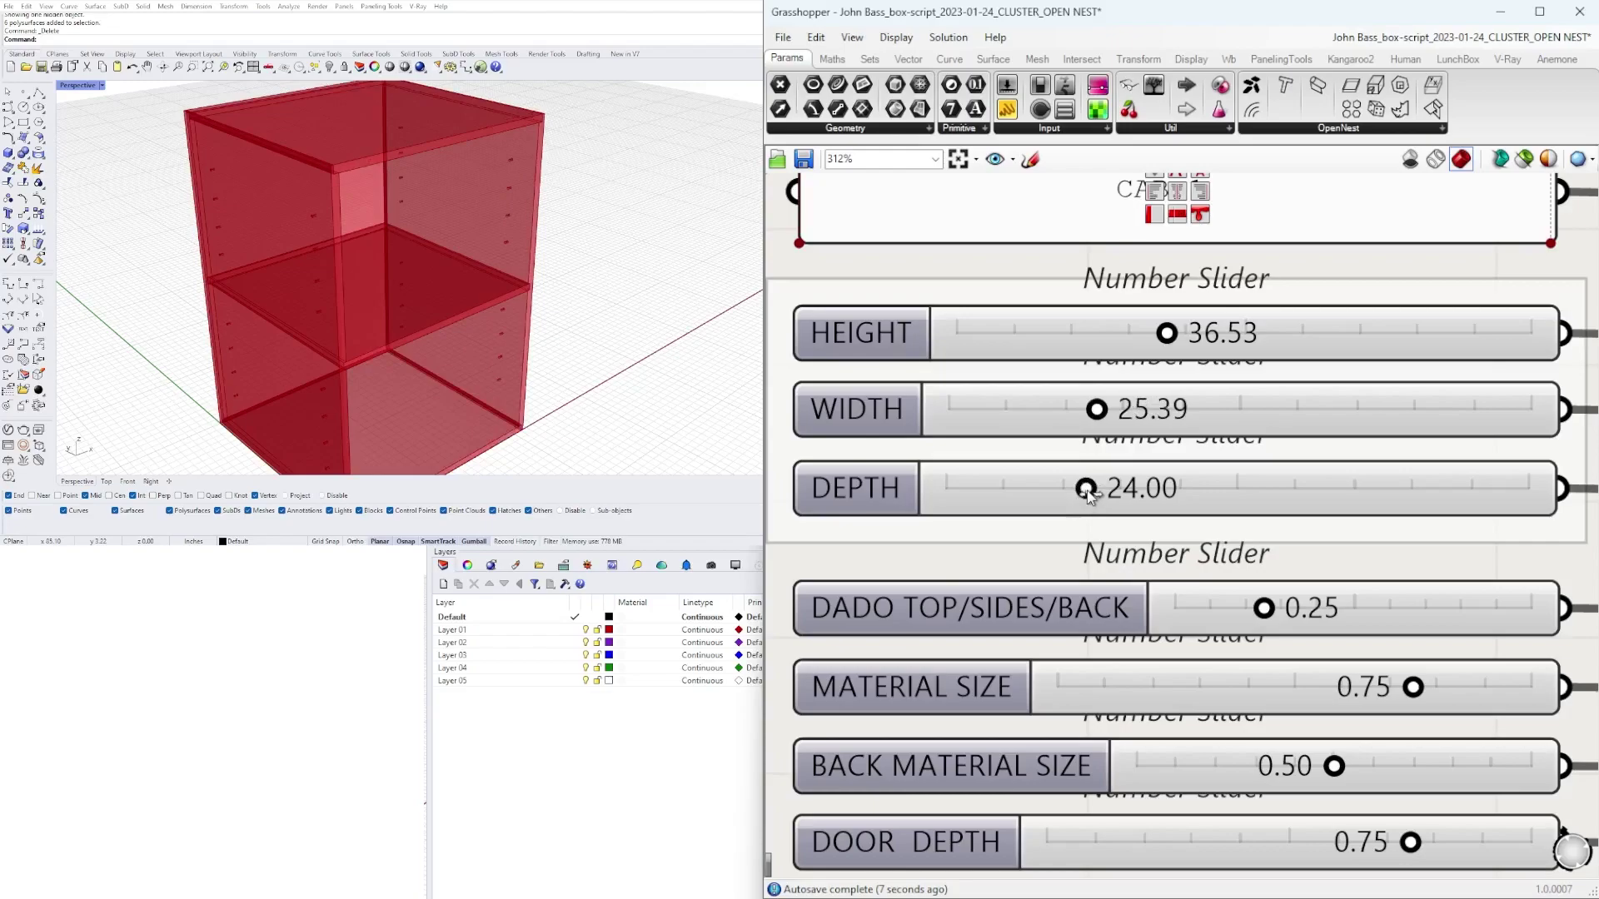
Step: Type an exact DEPTH of 24 into its slider, after briefly trying 36
{"action": "double_click", "coordinate": [1086, 489]}
{"action": "type", "text": "36"}
{"action": "key", "text": "Return"}
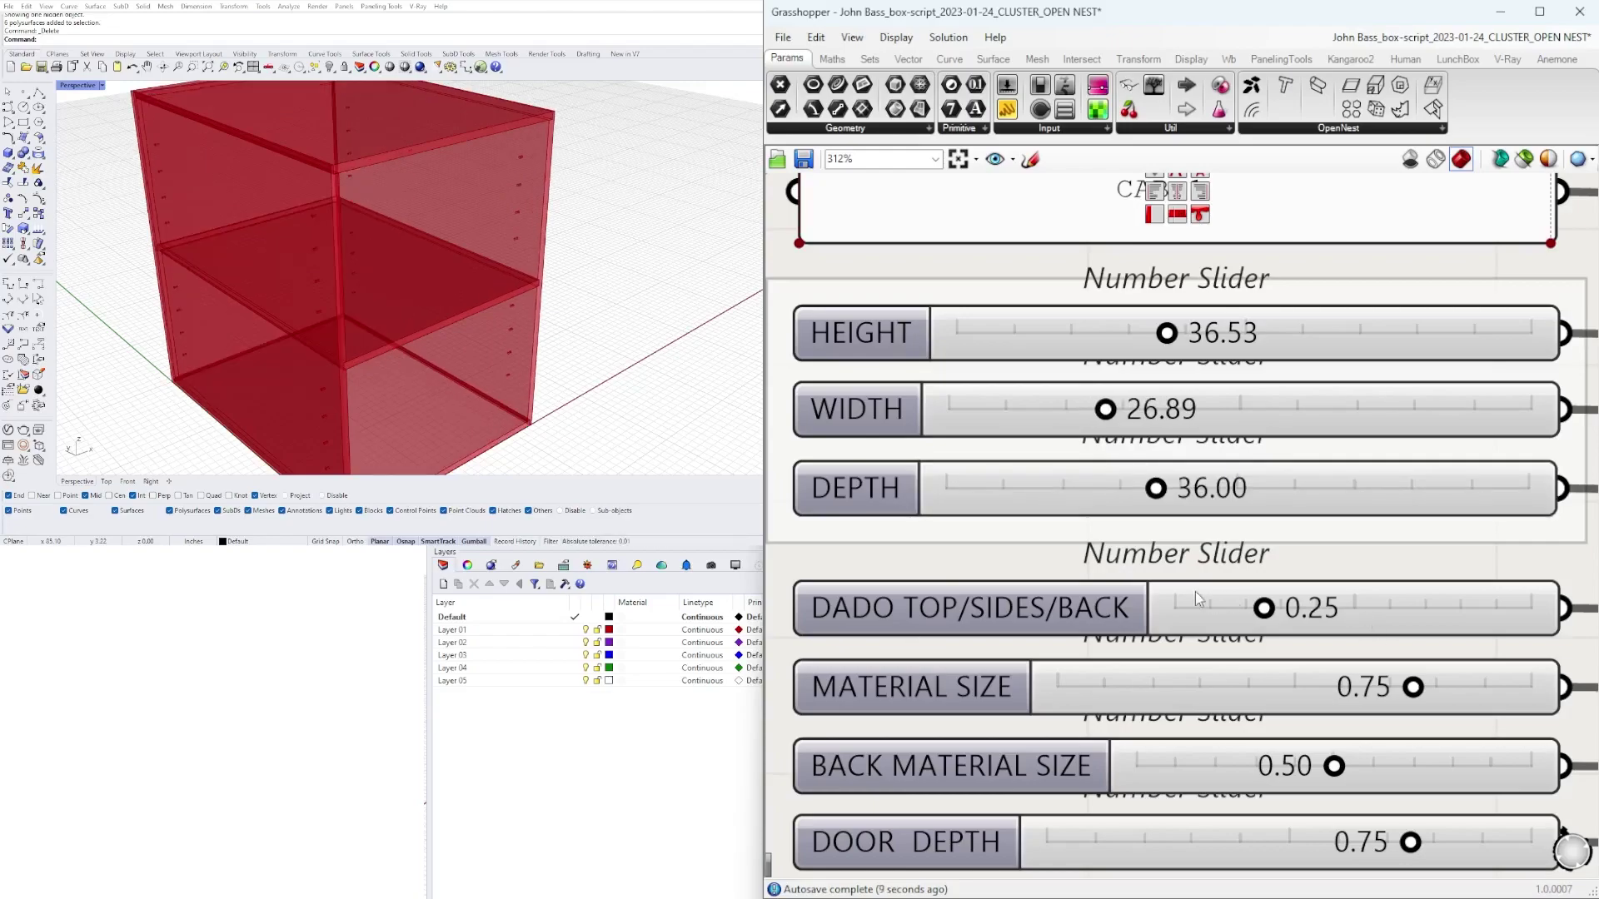
{"action": "double_click", "coordinate": [1173, 488]}
{"action": "type", "text": "24"}
{"action": "key", "text": "Return"}
Step: Type WIDTH 30 and HEIGHT 32 into the sliders and orbit around the resized cabinet
{"action": "double_click", "coordinate": [1172, 409]}
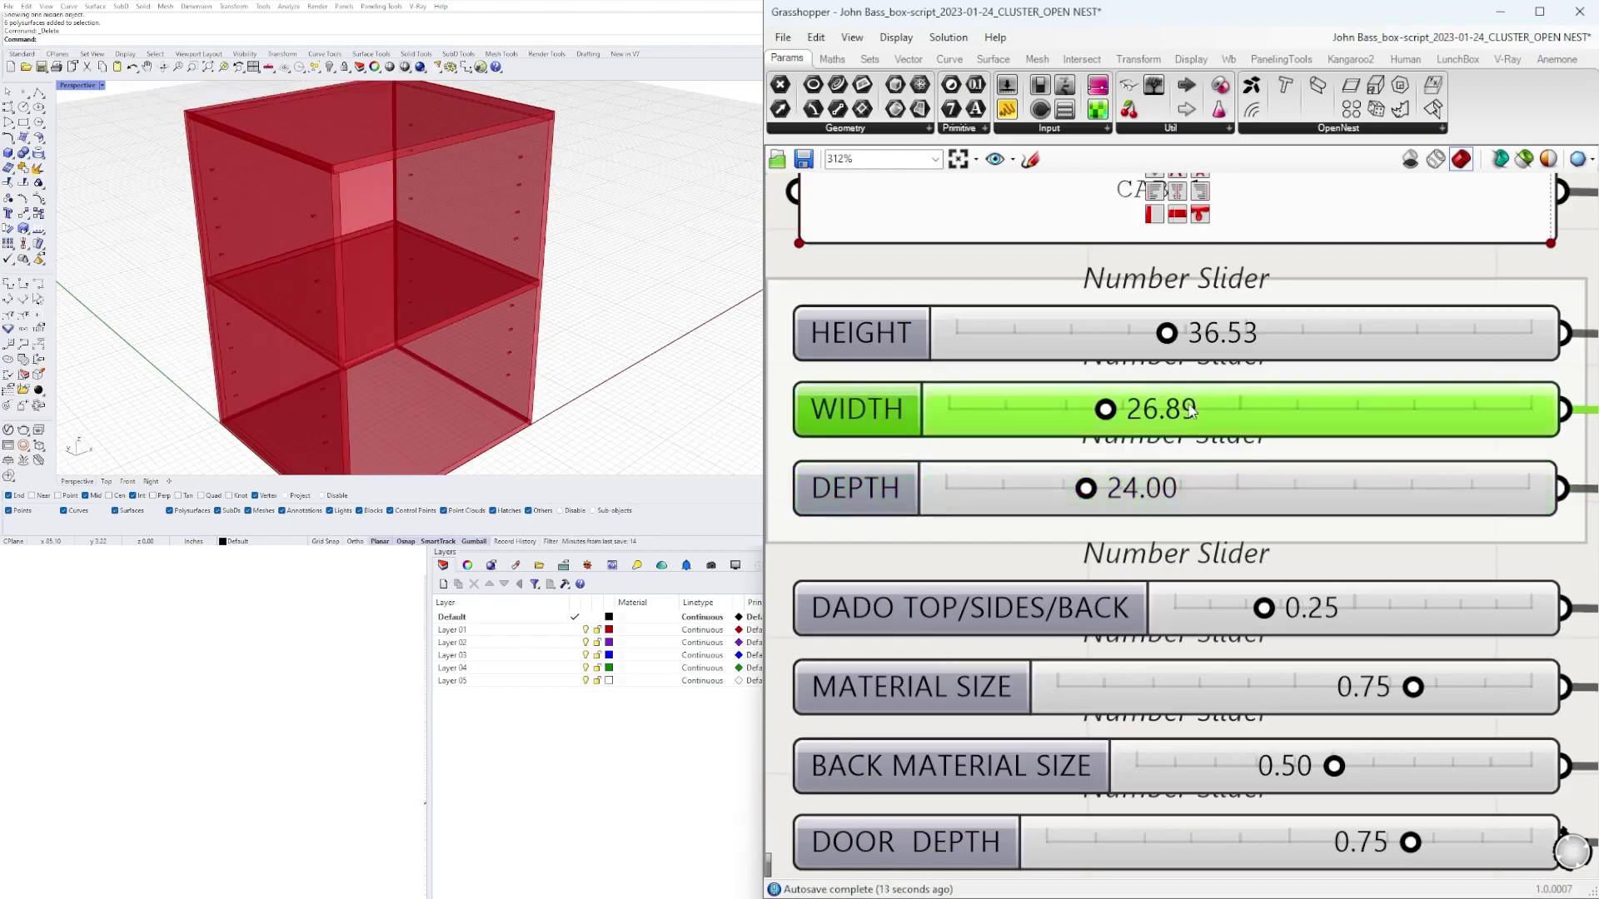
{"action": "type", "text": "30"}
{"action": "key", "text": "Return"}
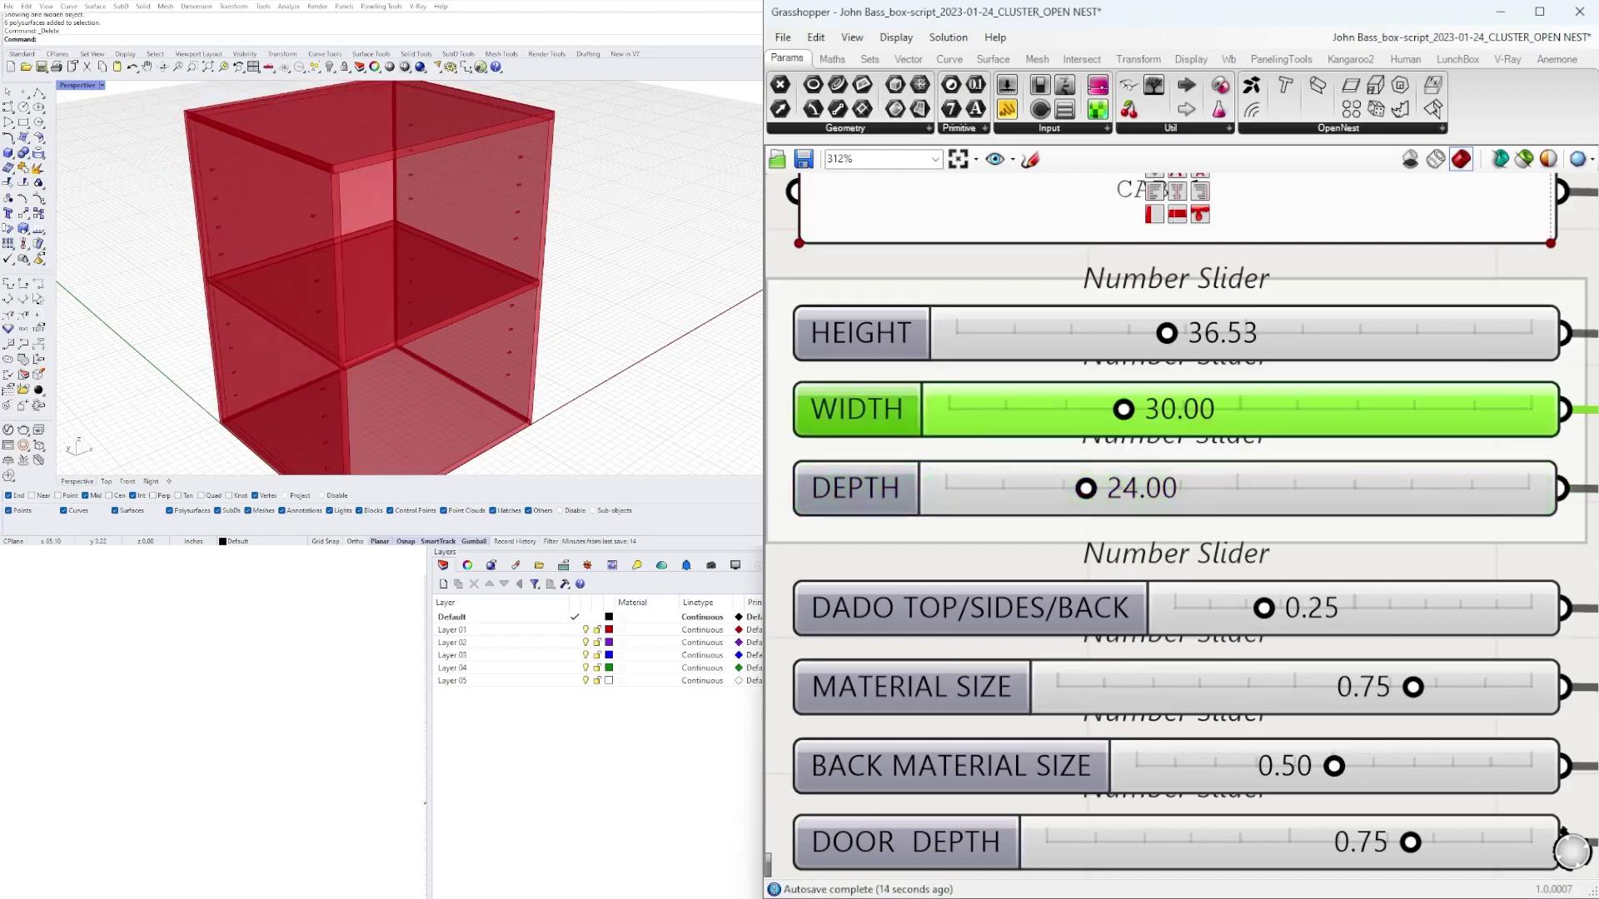
{"action": "double_click", "coordinate": [1221, 318]}
{"action": "type", "text": "325"}
{"action": "key", "text": "BackSpace"}
{"action": "key", "text": "Return"}
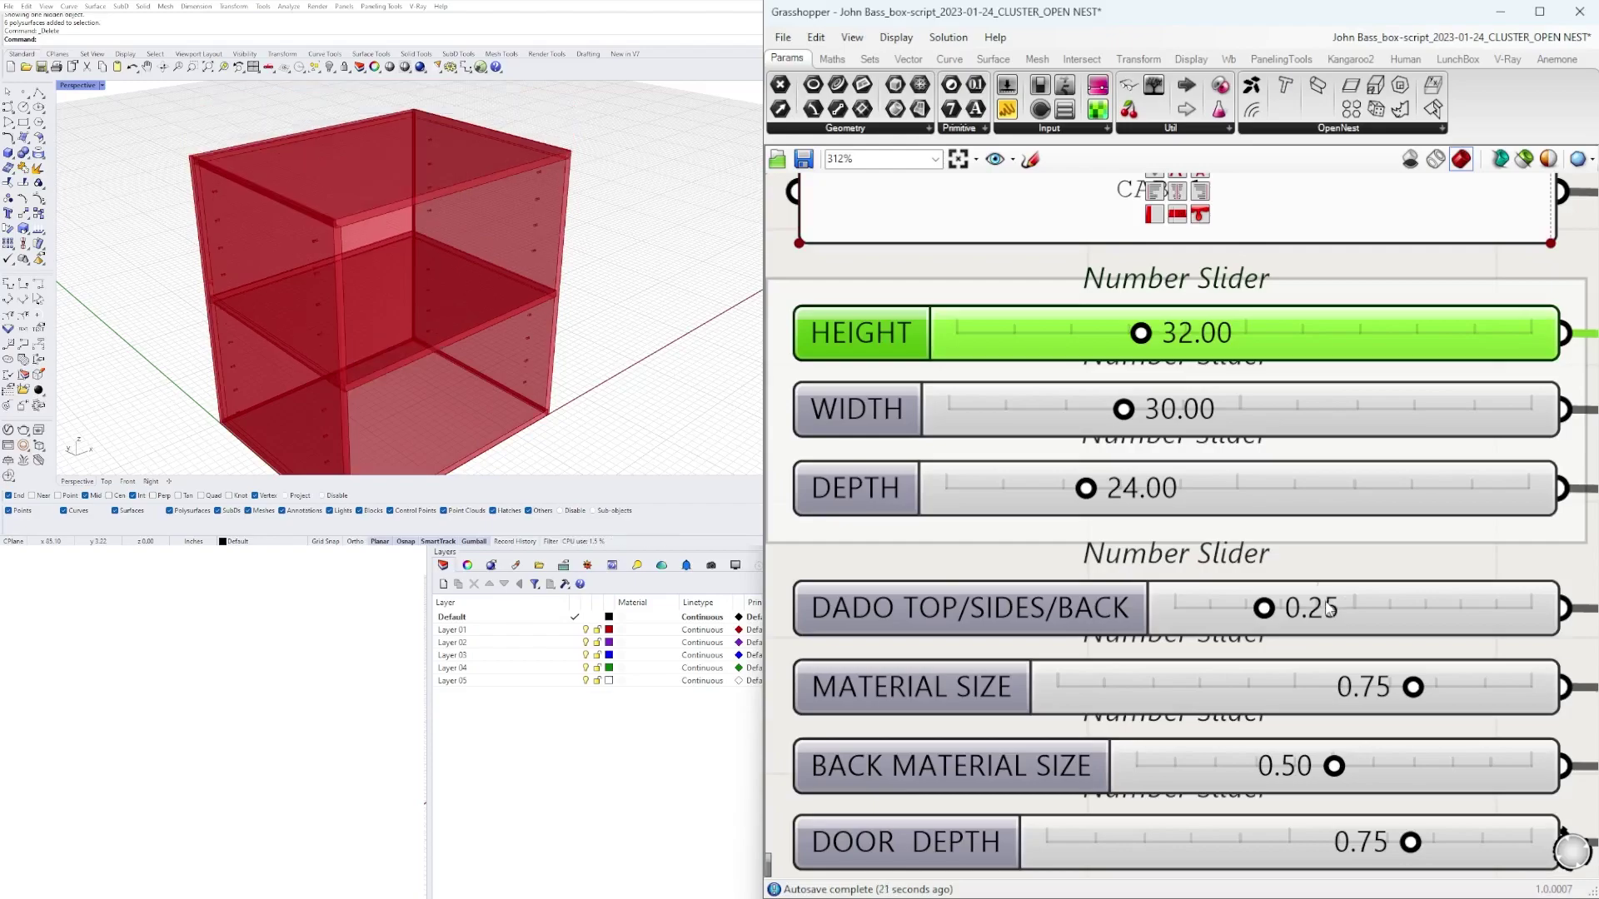
{"action": "right_click_drag", "start_coordinate": [1331, 604], "coordinate": [1325, 524]}
{"action": "right_click_drag", "start_coordinate": [494, 319], "coordinate": [416, 279]}
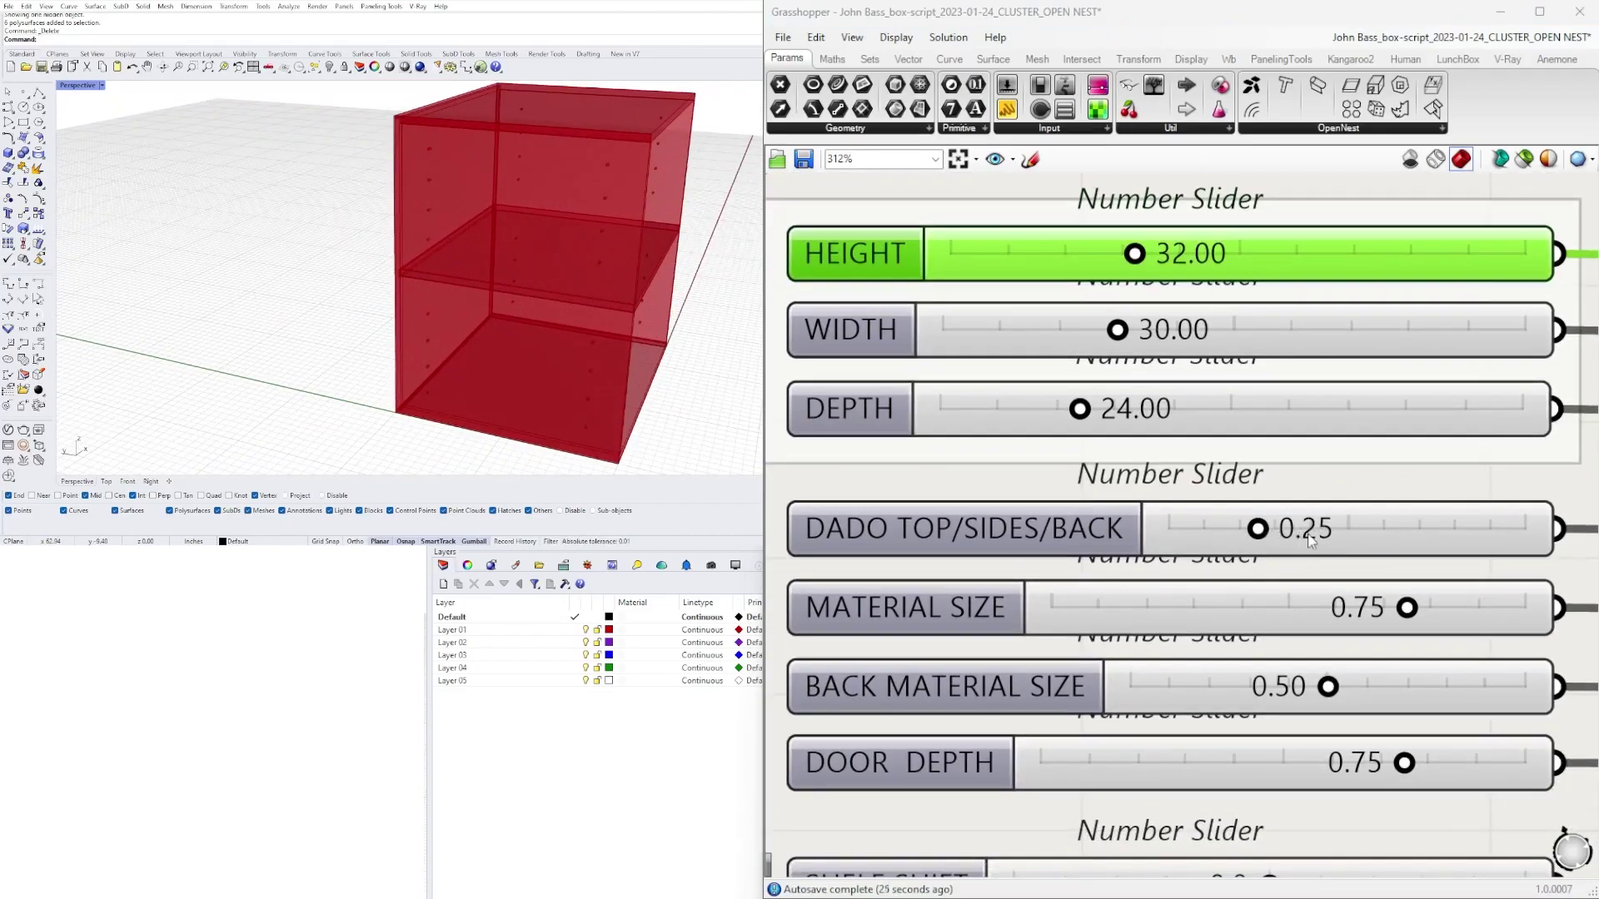
{"action": "scroll", "coordinate": [1310, 539], "scroll_direction": "down", "scroll_amount": 2}
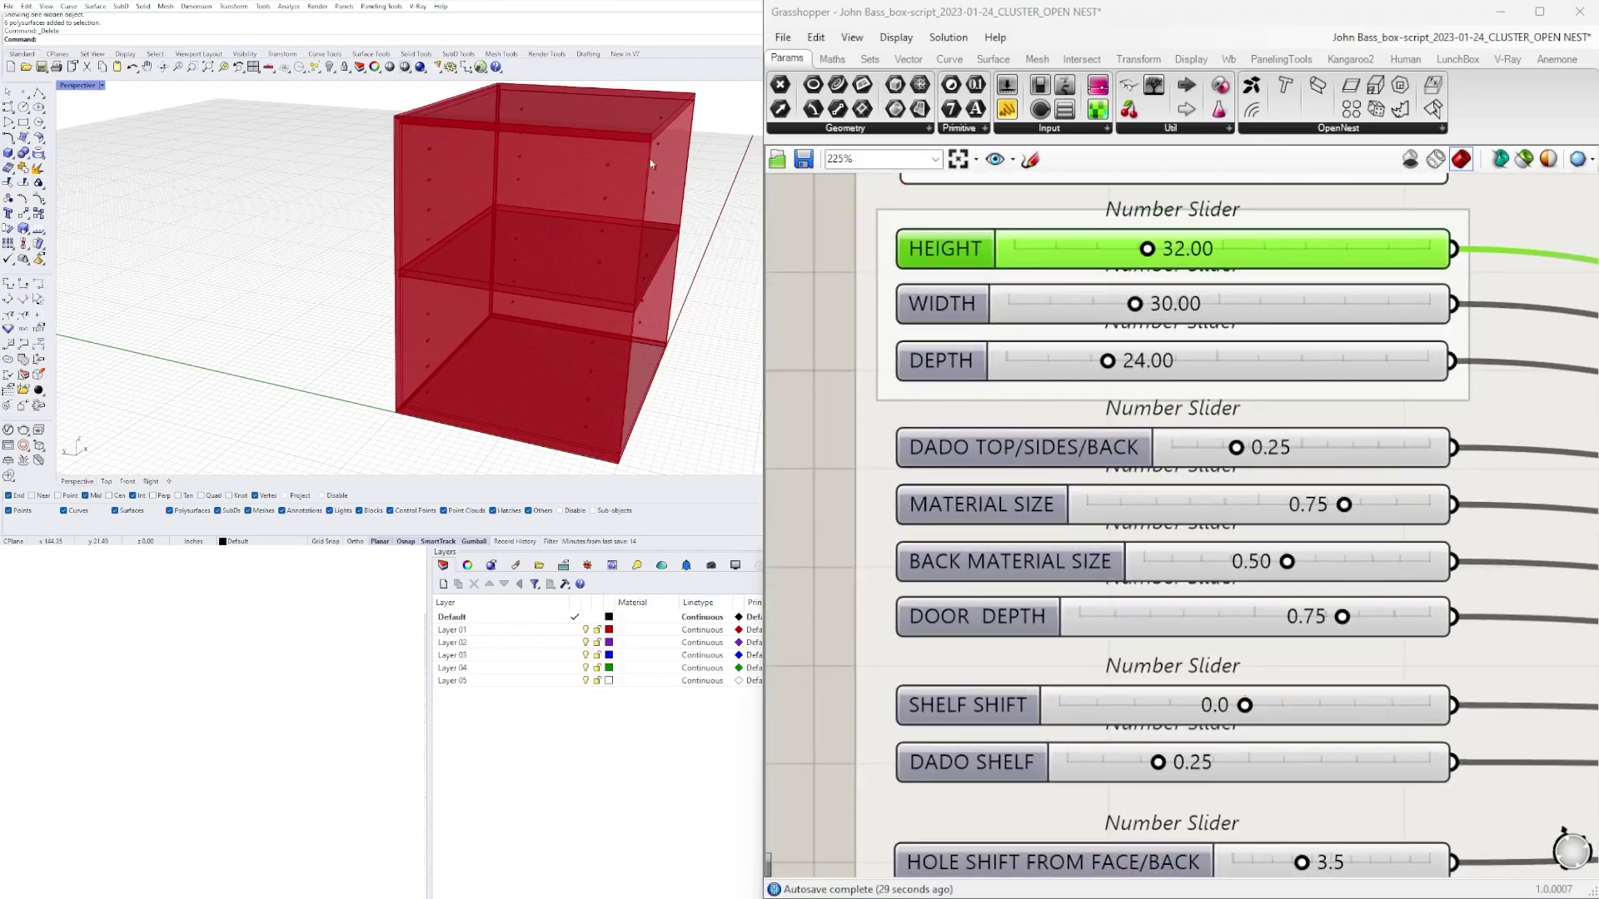
{"action": "scroll", "coordinate": [1241, 578], "scroll_direction": "down", "scroll_amount": 1}
{"action": "right_click_drag", "start_coordinate": [1241, 578], "coordinate": [937, 388]}
{"action": "scroll", "coordinate": [1025, 416], "scroll_direction": "down", "scroll_amount": 4}
{"action": "scroll", "coordinate": [612, 317], "scroll_direction": "down", "scroll_amount": 5}
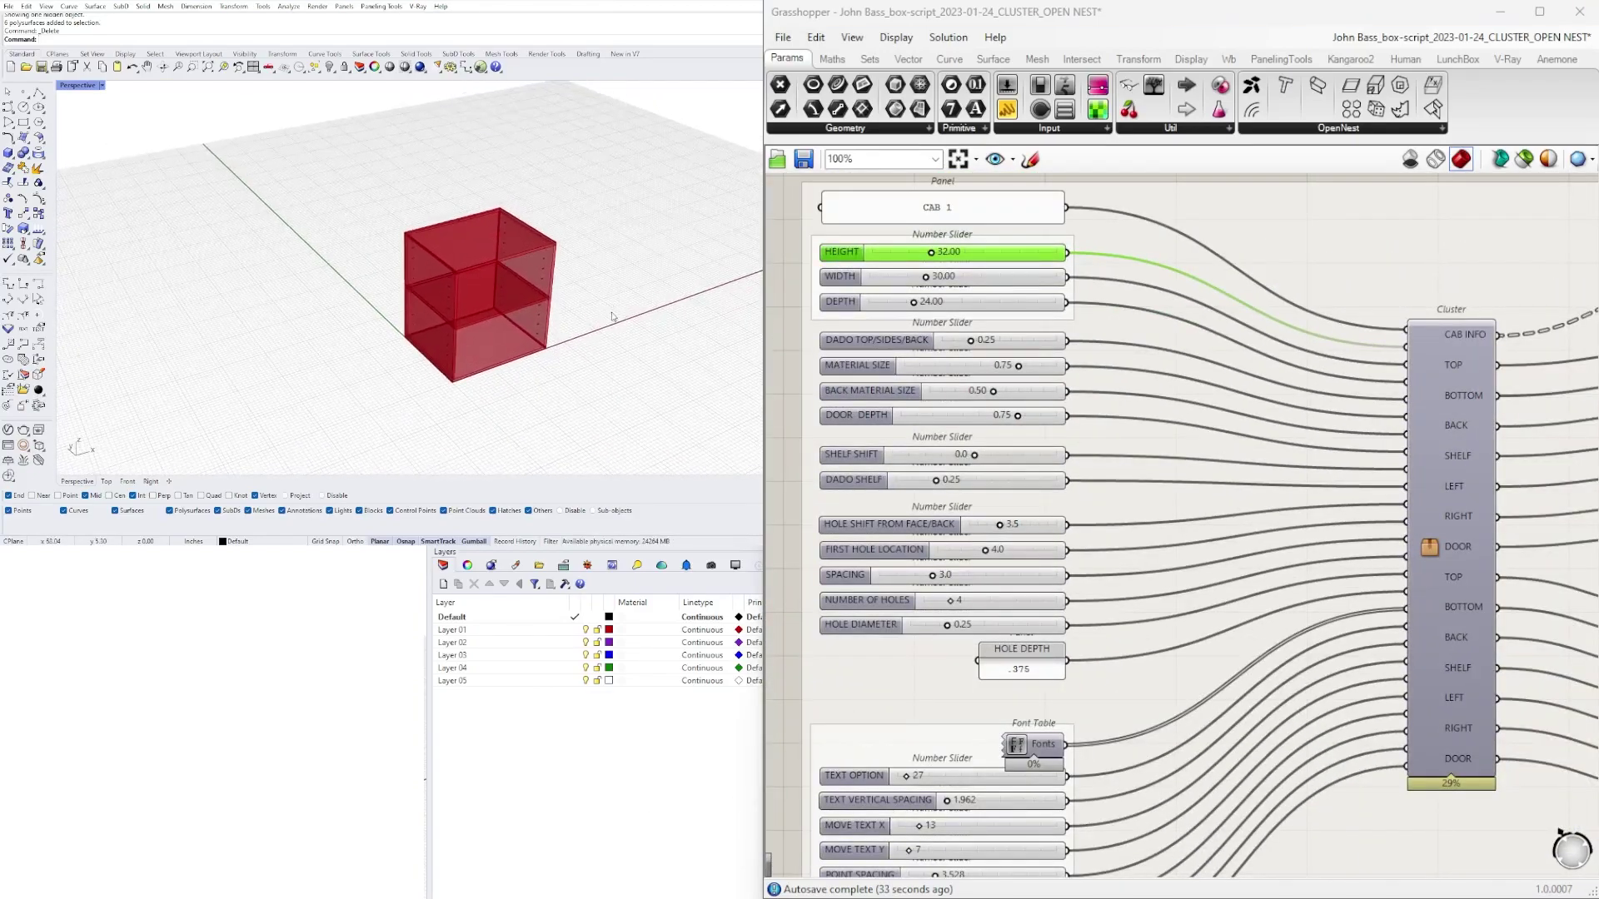
{"action": "scroll", "coordinate": [562, 299], "scroll_direction": "up", "scroll_amount": 5}
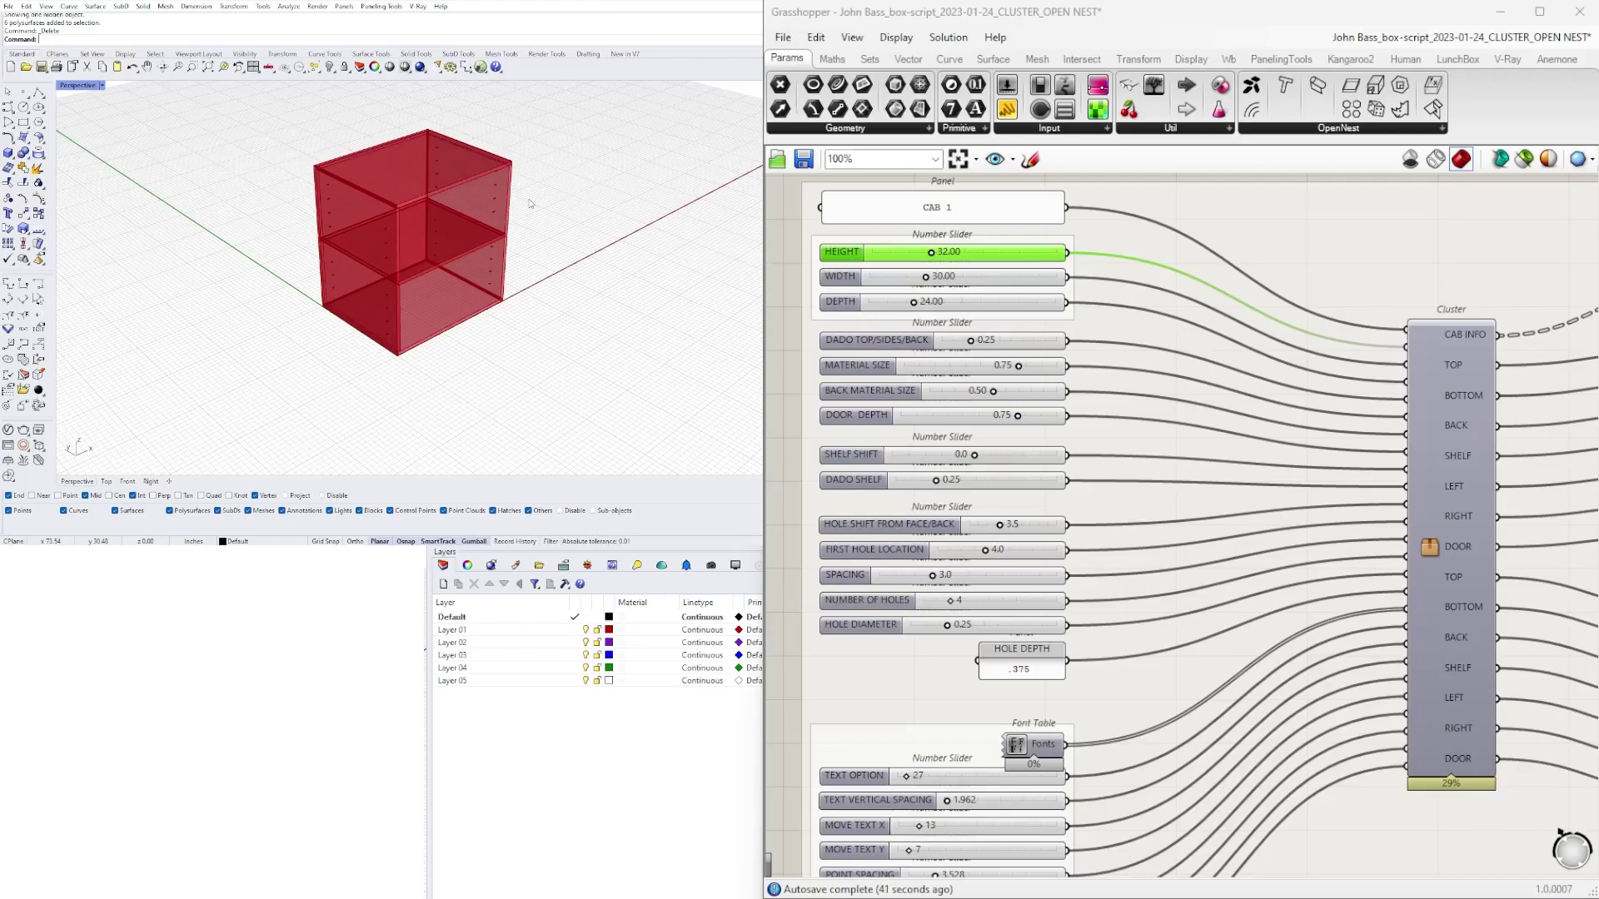
{"action": "scroll", "coordinate": [1231, 435], "scroll_direction": "down", "scroll_amount": 3}
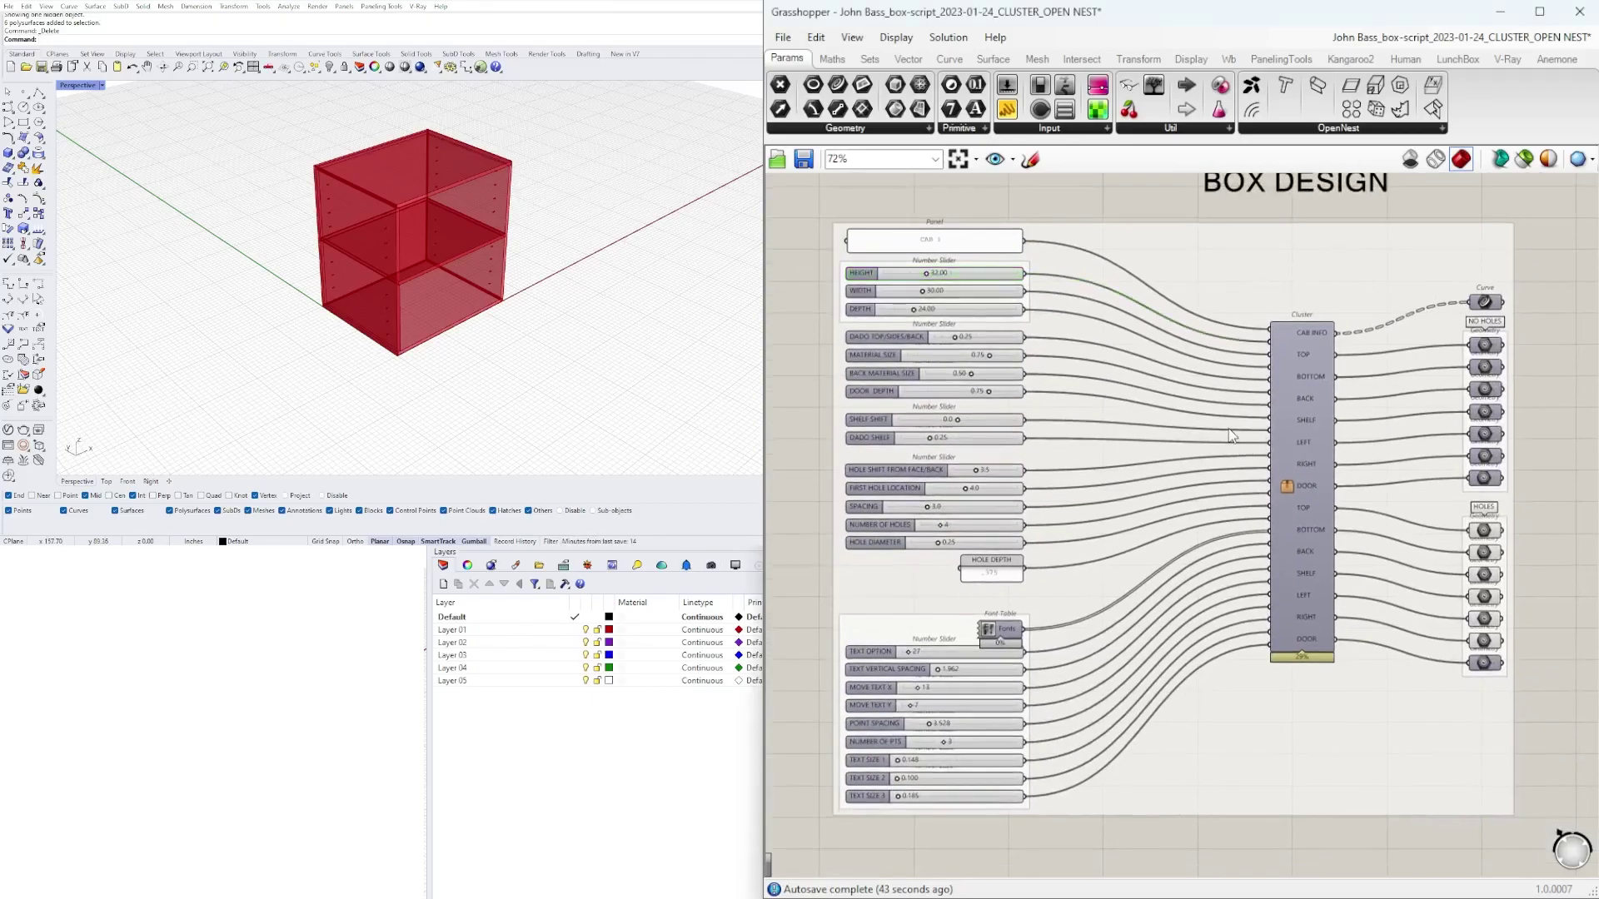
{"action": "left_click", "coordinate": [1299, 470]}
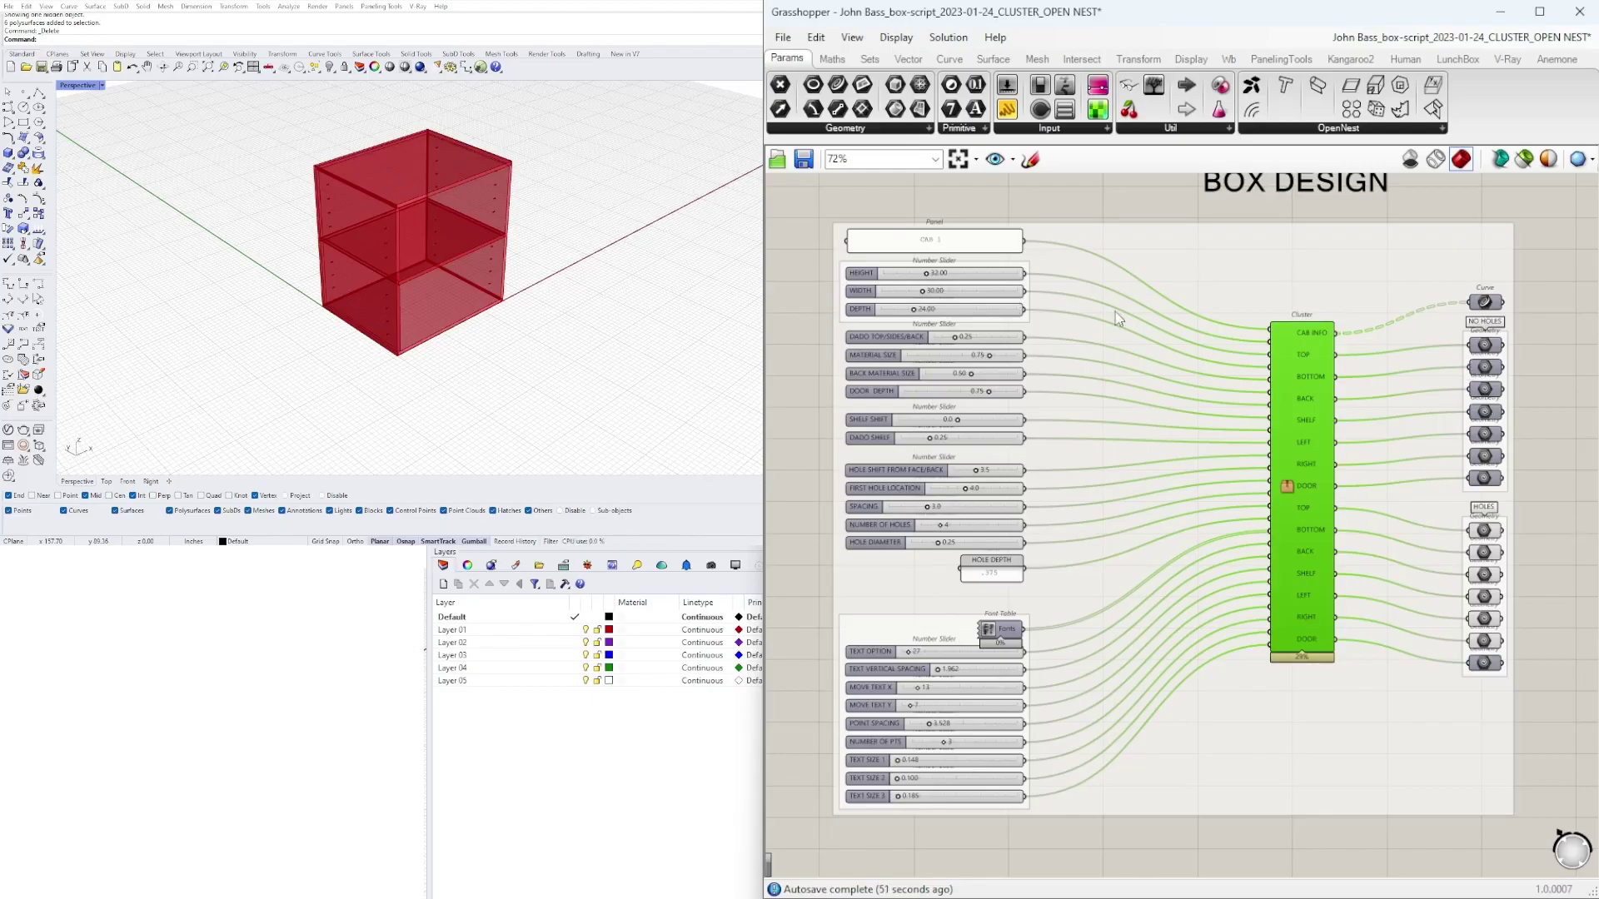
{"action": "left_click", "coordinate": [1484, 531]}
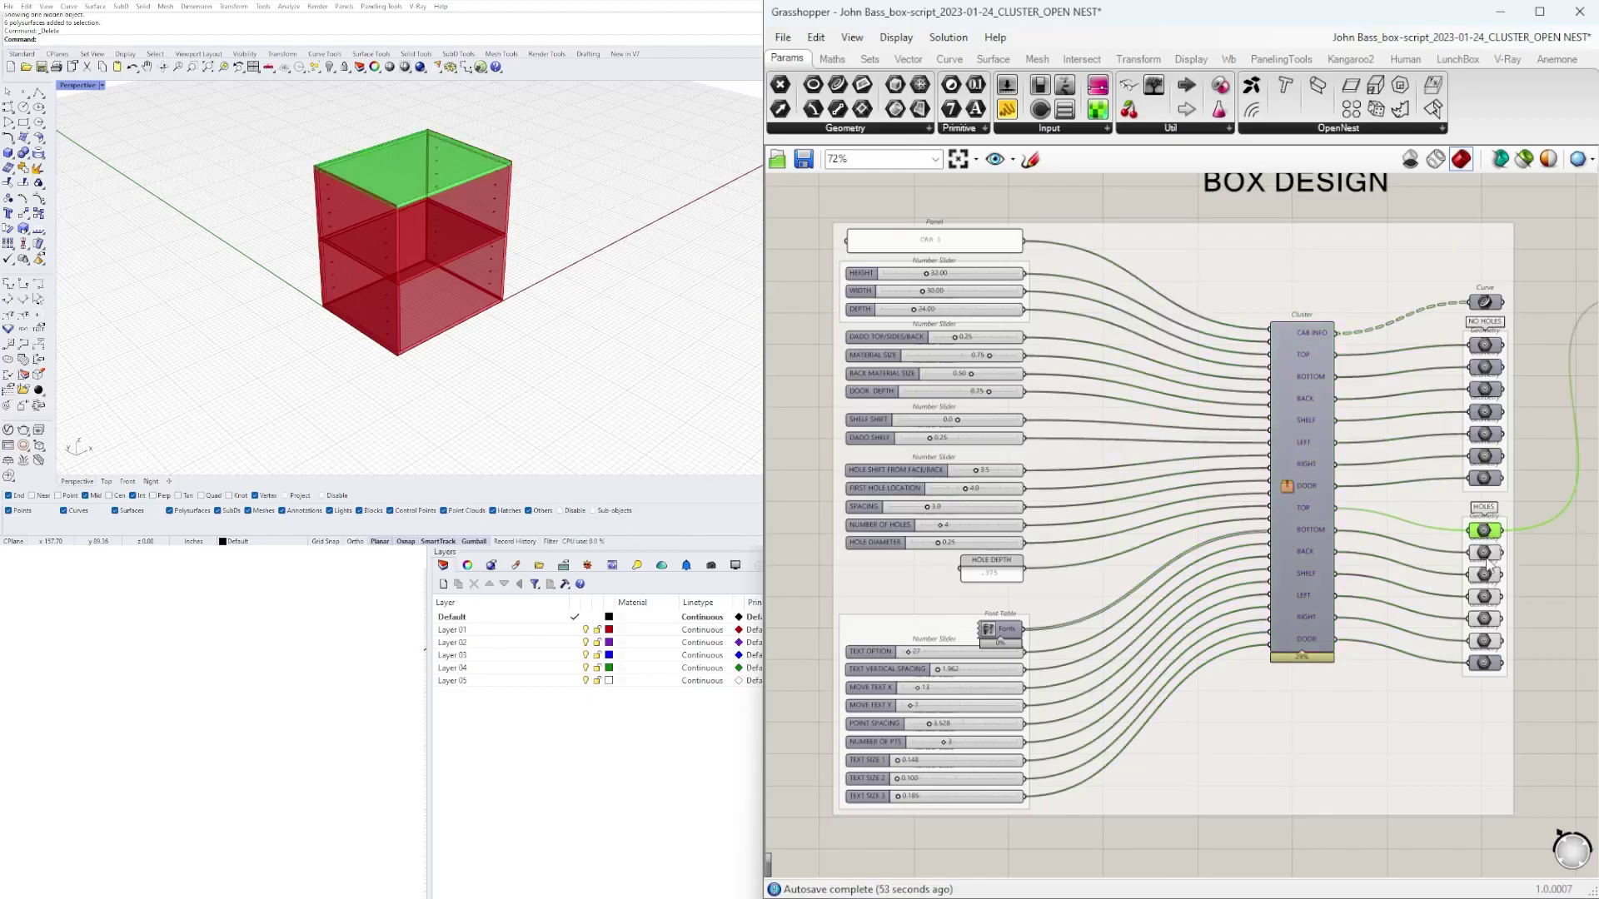
{"action": "left_click", "coordinate": [1485, 553]}
{"action": "left_click", "coordinate": [1541, 601]}
{"action": "scroll", "coordinate": [966, 675], "scroll_direction": "up", "scroll_amount": 2}
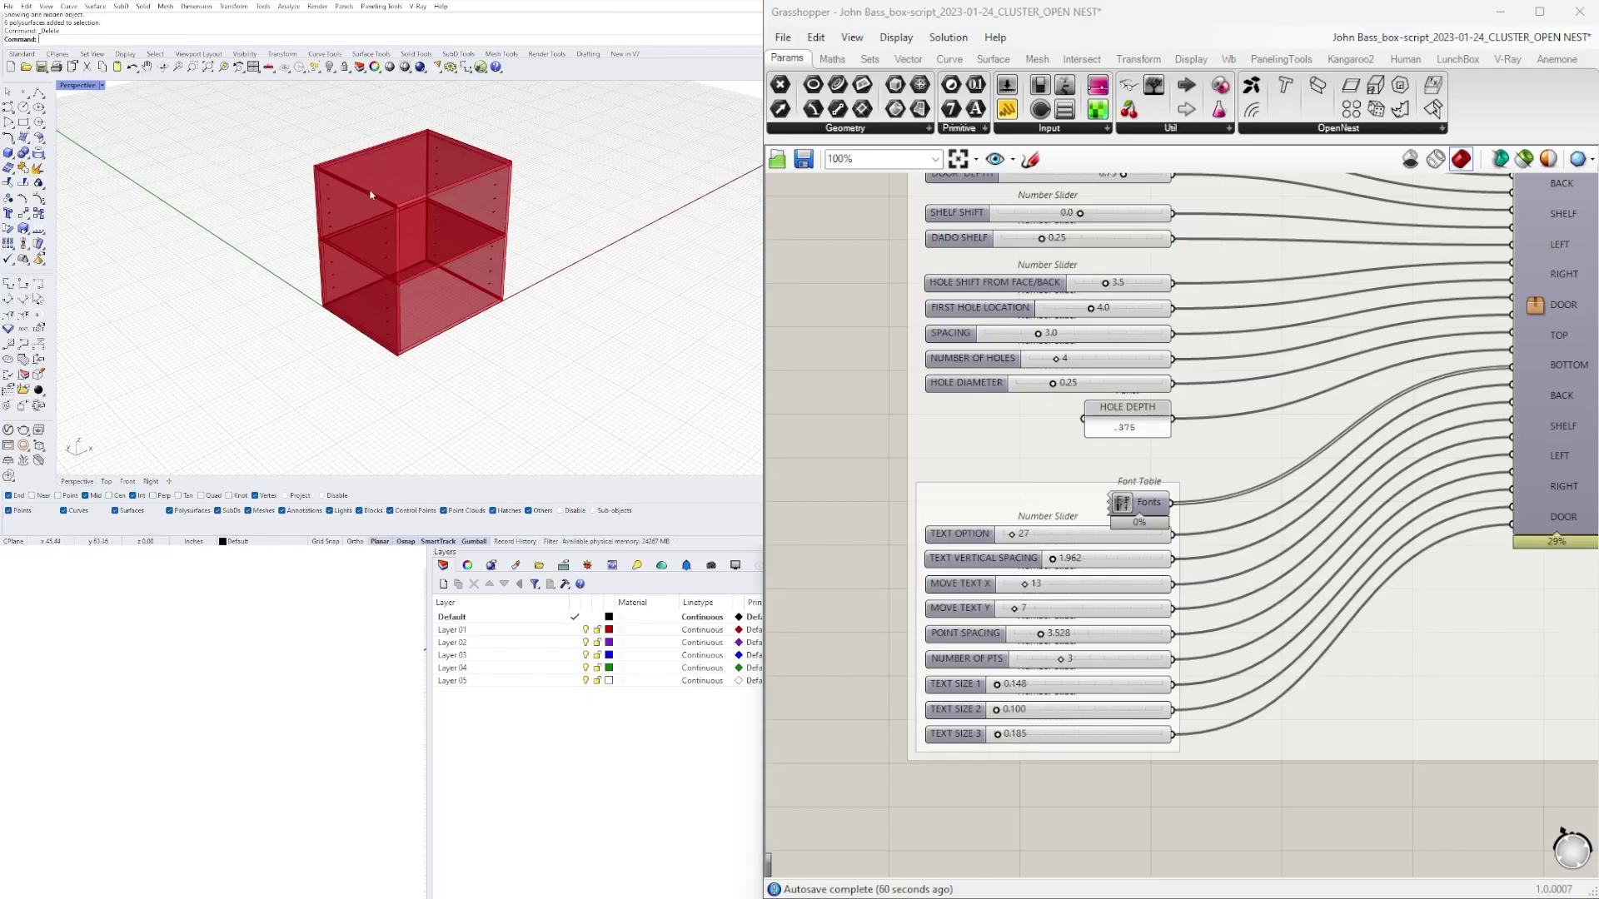
{"action": "scroll", "coordinate": [1452, 383], "scroll_direction": "down", "scroll_amount": 8}
Step: Turn on preview for the OpenNest output parameters so the nested parts show in Rhino
{"action": "right_click_drag", "start_coordinate": [1558, 421], "coordinate": [1124, 568]}
{"action": "scroll", "coordinate": [1332, 588], "scroll_direction": "down", "scroll_amount": 3}
{"action": "right_click_drag", "start_coordinate": [1382, 600], "coordinate": [1202, 591]}
{"action": "scroll", "coordinate": [1406, 516], "scroll_direction": "up", "scroll_amount": 4}
{"action": "left_click_drag", "start_coordinate": [1394, 623], "coordinate": [1245, 286]}
{"action": "middle_click", "coordinate": [1263, 284]}
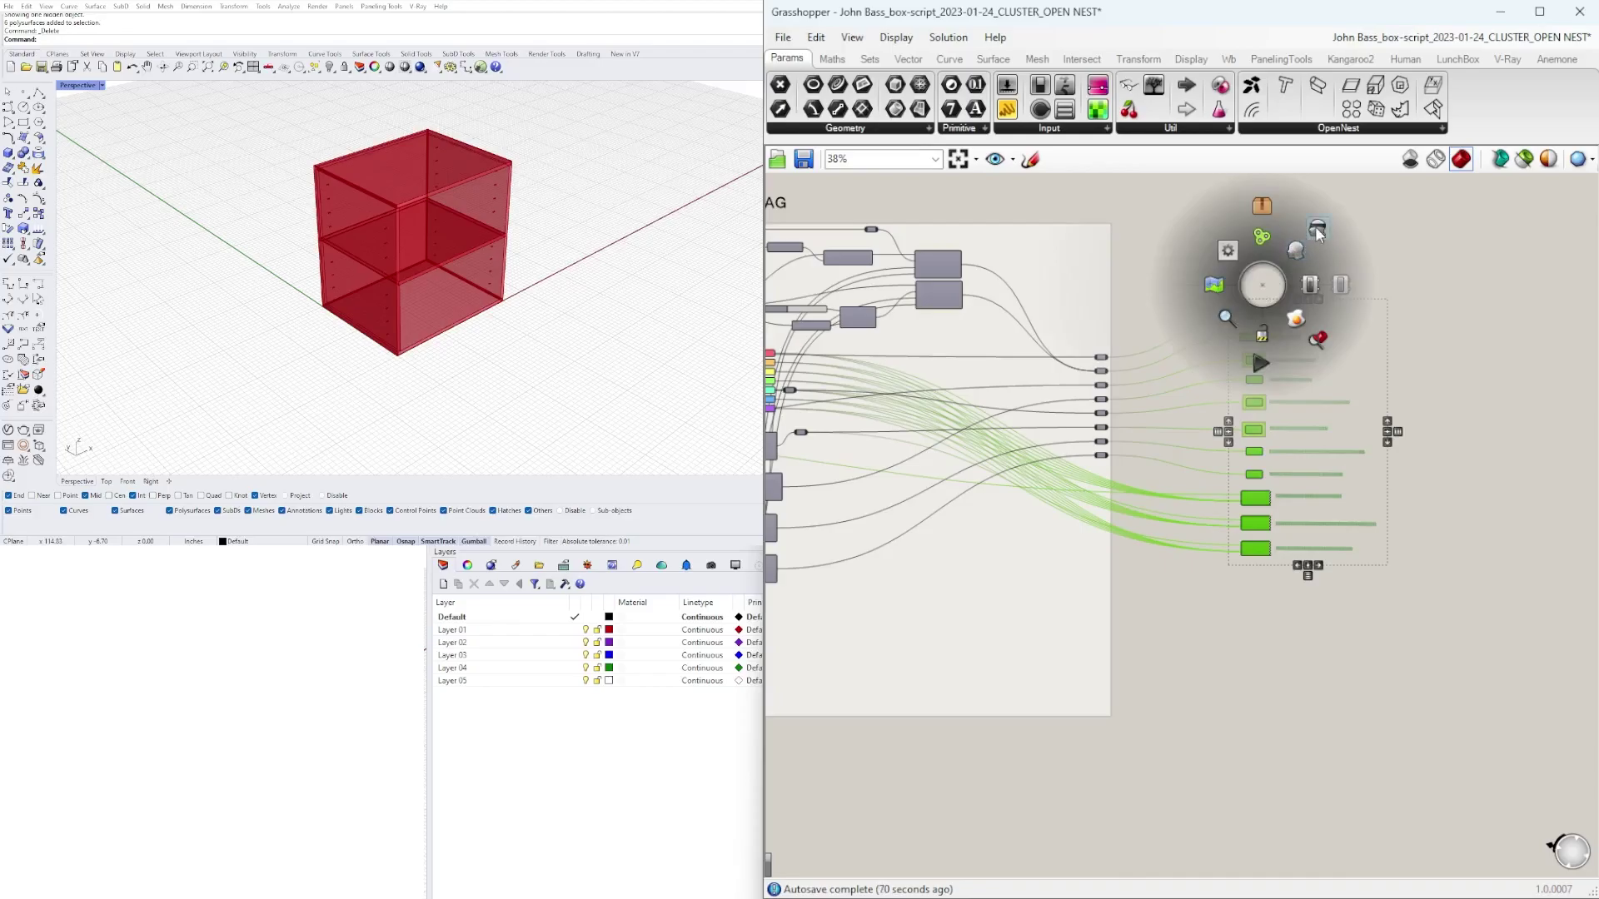
{"action": "left_click", "coordinate": [1298, 250]}
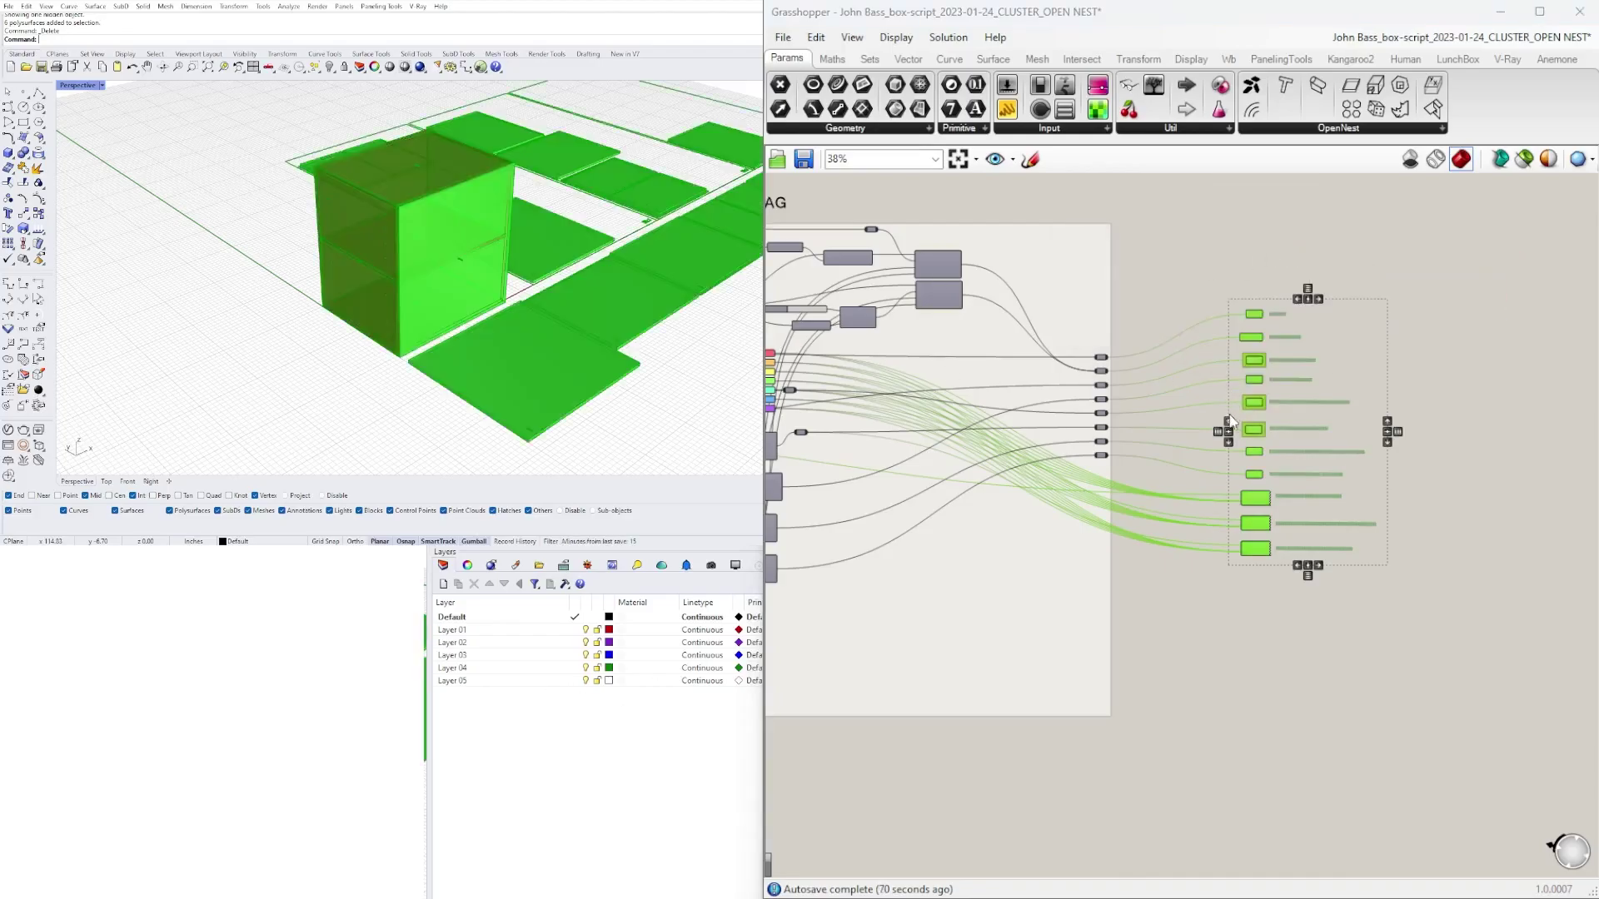
Step: Hide the preview of the seven Geometry parameters to reveal the colour-coded parts
{"action": "scroll", "coordinate": [1269, 591], "scroll_direction": "down", "scroll_amount": 4}
{"action": "scroll", "coordinate": [1041, 505], "scroll_direction": "up", "scroll_amount": 5}
{"action": "right_click_drag", "start_coordinate": [1041, 505], "coordinate": [1320, 545]}
{"action": "scroll", "coordinate": [1320, 545], "scroll_direction": "up", "scroll_amount": 3}
{"action": "left_click_drag", "start_coordinate": [1111, 644], "coordinate": [1045, 464]}
{"action": "middle_click", "coordinate": [1045, 465]}
{"action": "left_click", "coordinate": [1101, 409]}
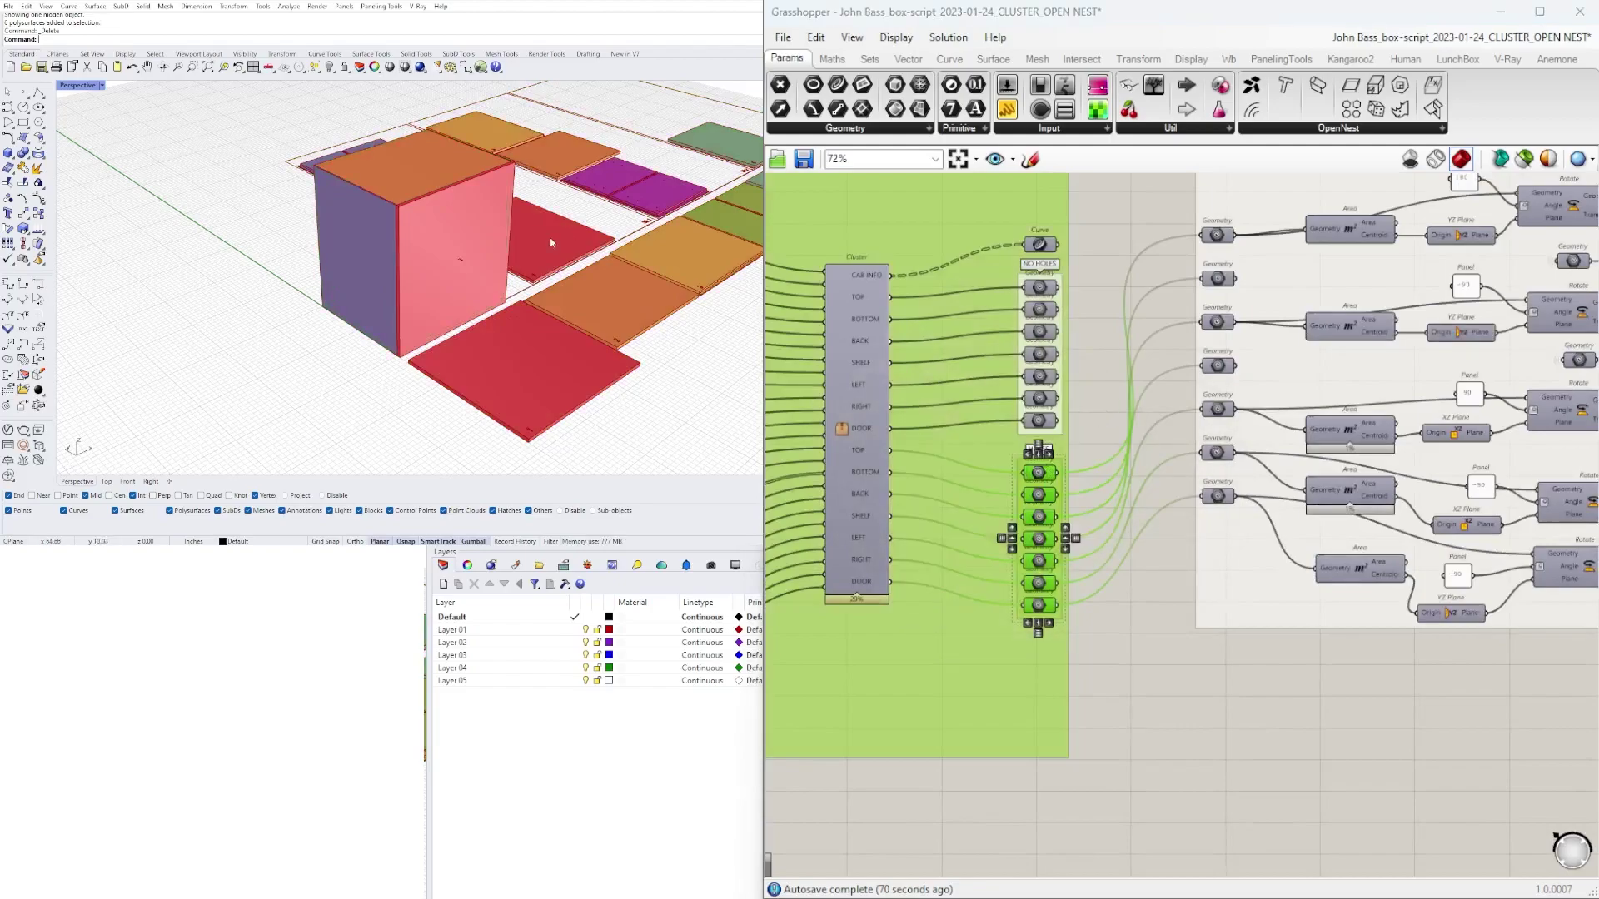
Step: Orbit and pan the Rhino view to inspect the nested panel rows beside the box
{"action": "scroll", "coordinate": [1300, 548], "scroll_direction": "down", "scroll_amount": 5}
{"action": "scroll", "coordinate": [1300, 548], "scroll_direction": "up", "scroll_amount": 3}
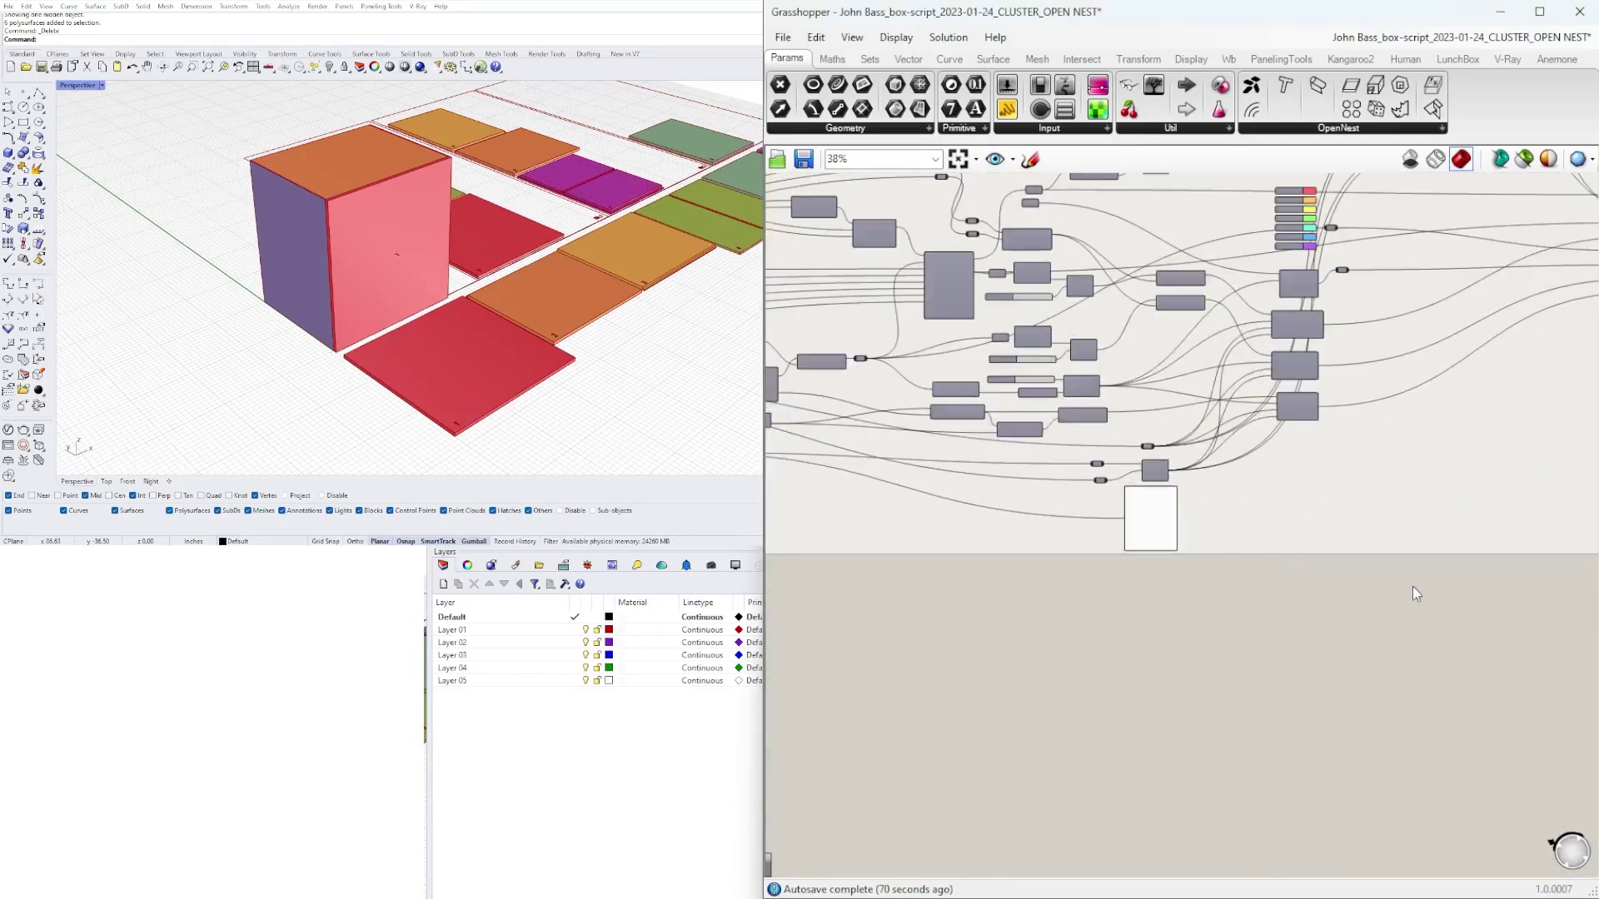
{"action": "scroll", "coordinate": [322, 298], "scroll_direction": "down", "scroll_amount": 4}
{"action": "right_click_drag", "start_coordinate": [322, 301], "coordinate": [375, 290]}
{"action": "scroll", "coordinate": [562, 249], "scroll_direction": "up", "scroll_amount": 3}
{"action": "scroll", "coordinate": [348, 371], "scroll_direction": "down", "scroll_amount": 5}
{"action": "scroll", "coordinate": [373, 289], "scroll_direction": "up", "scroll_amount": 5}
{"action": "scroll", "coordinate": [372, 290], "scroll_direction": "down", "scroll_amount": 3}
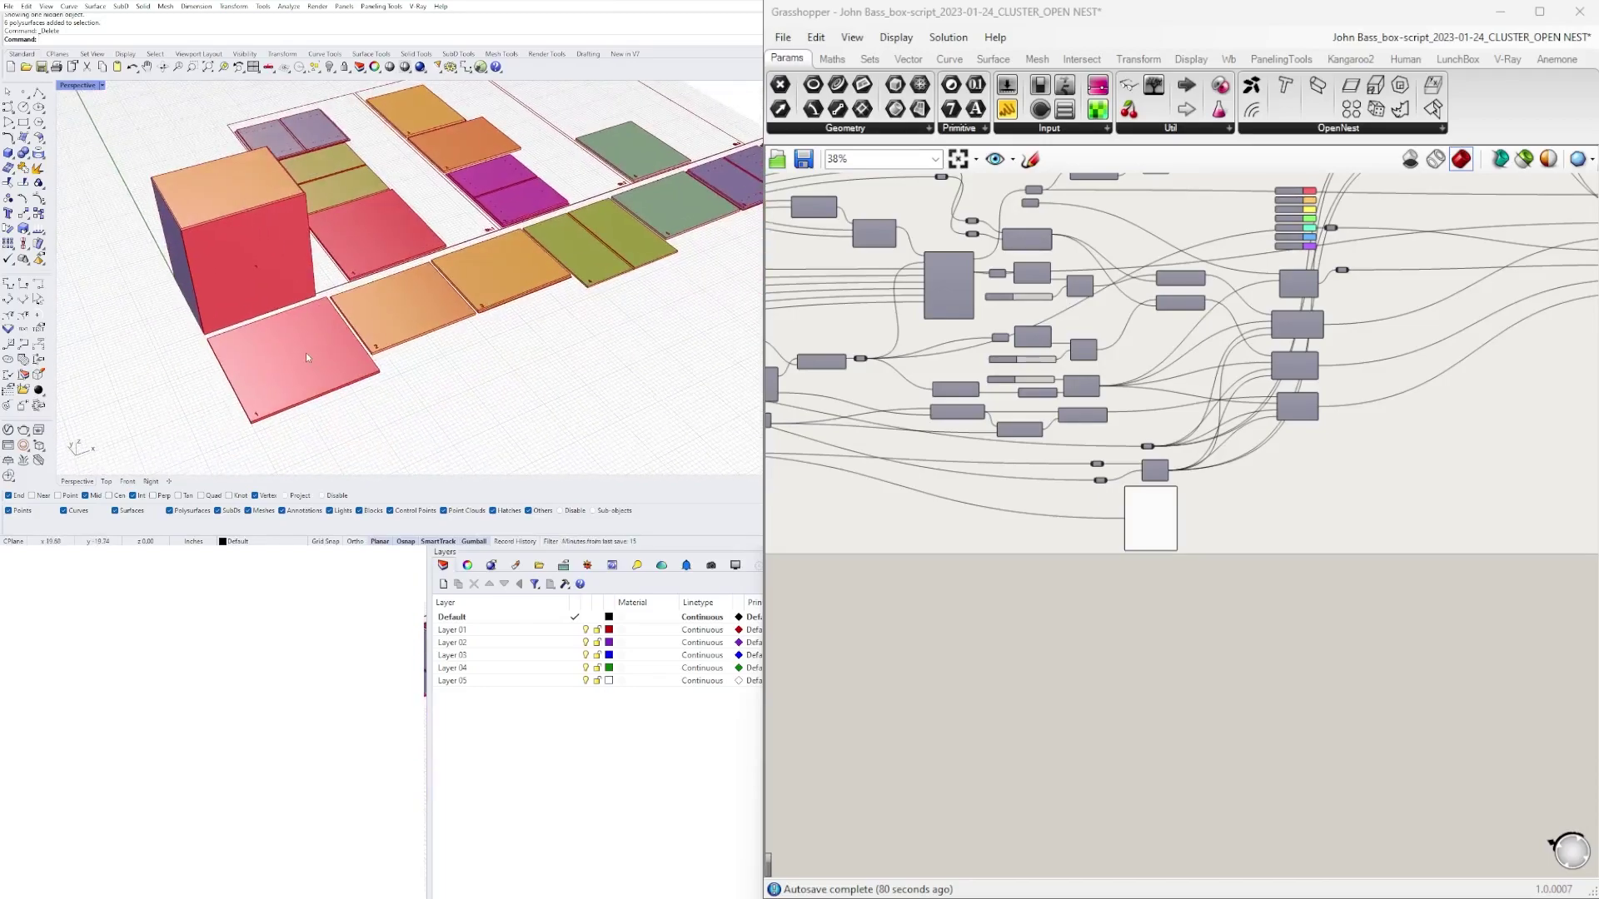
{"action": "right_click_drag", "start_coordinate": [307, 353], "coordinate": [475, 250]}
{"action": "scroll", "coordinate": [573, 295], "scroll_direction": "up", "scroll_amount": 3}
{"action": "scroll", "coordinate": [476, 250], "scroll_direction": "down", "scroll_amount": 5}
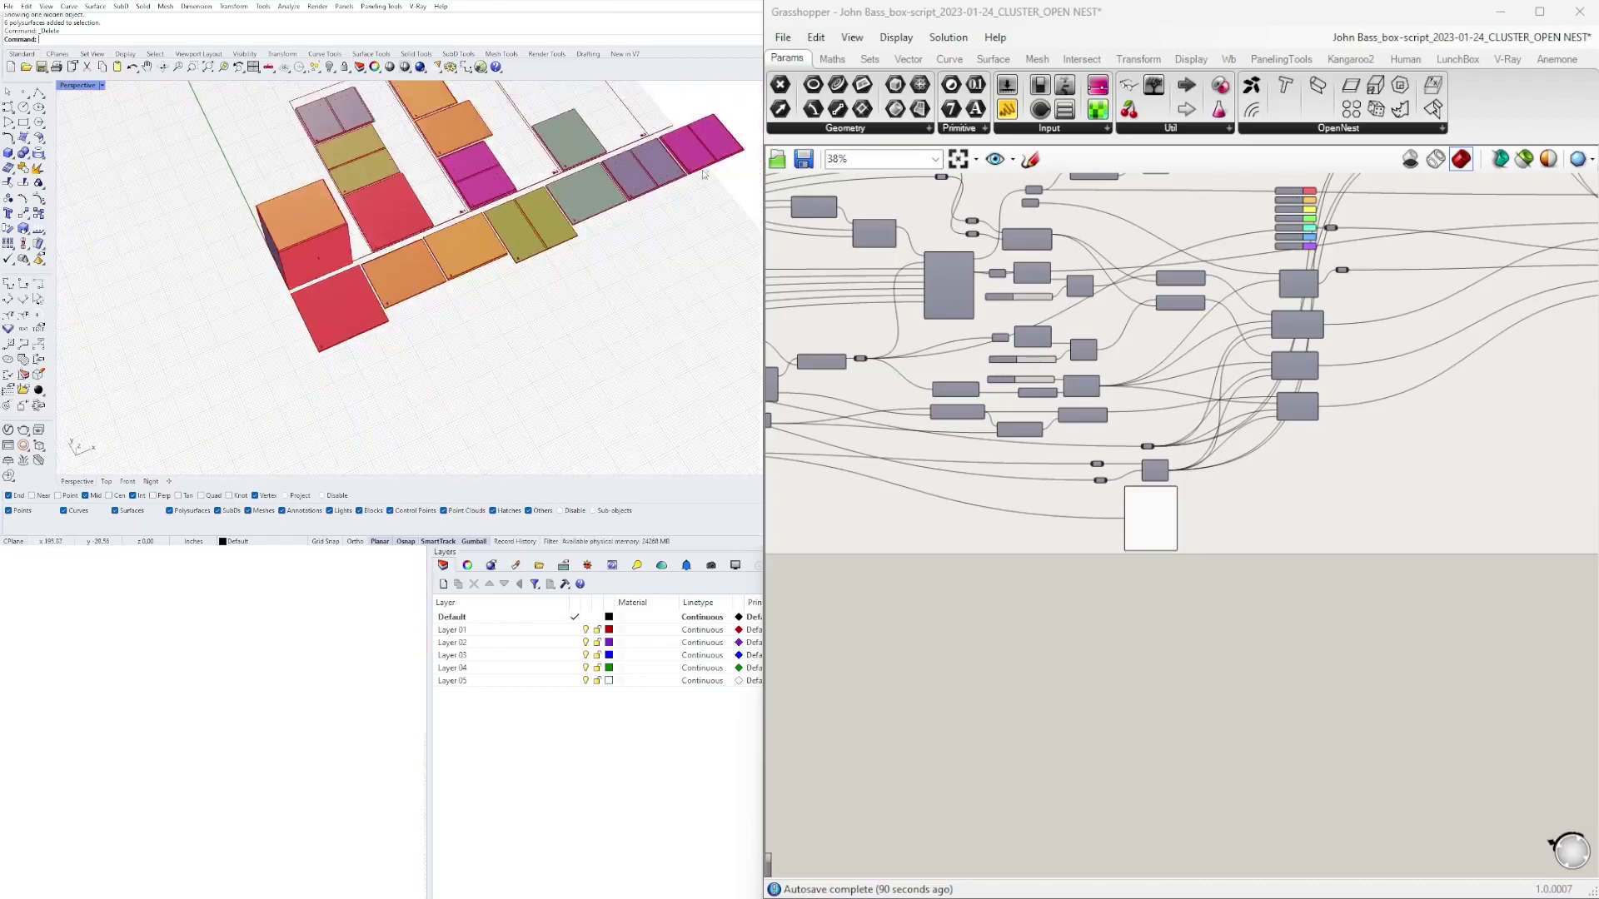
{"action": "scroll", "coordinate": [379, 312], "scroll_direction": "up", "scroll_amount": 3}
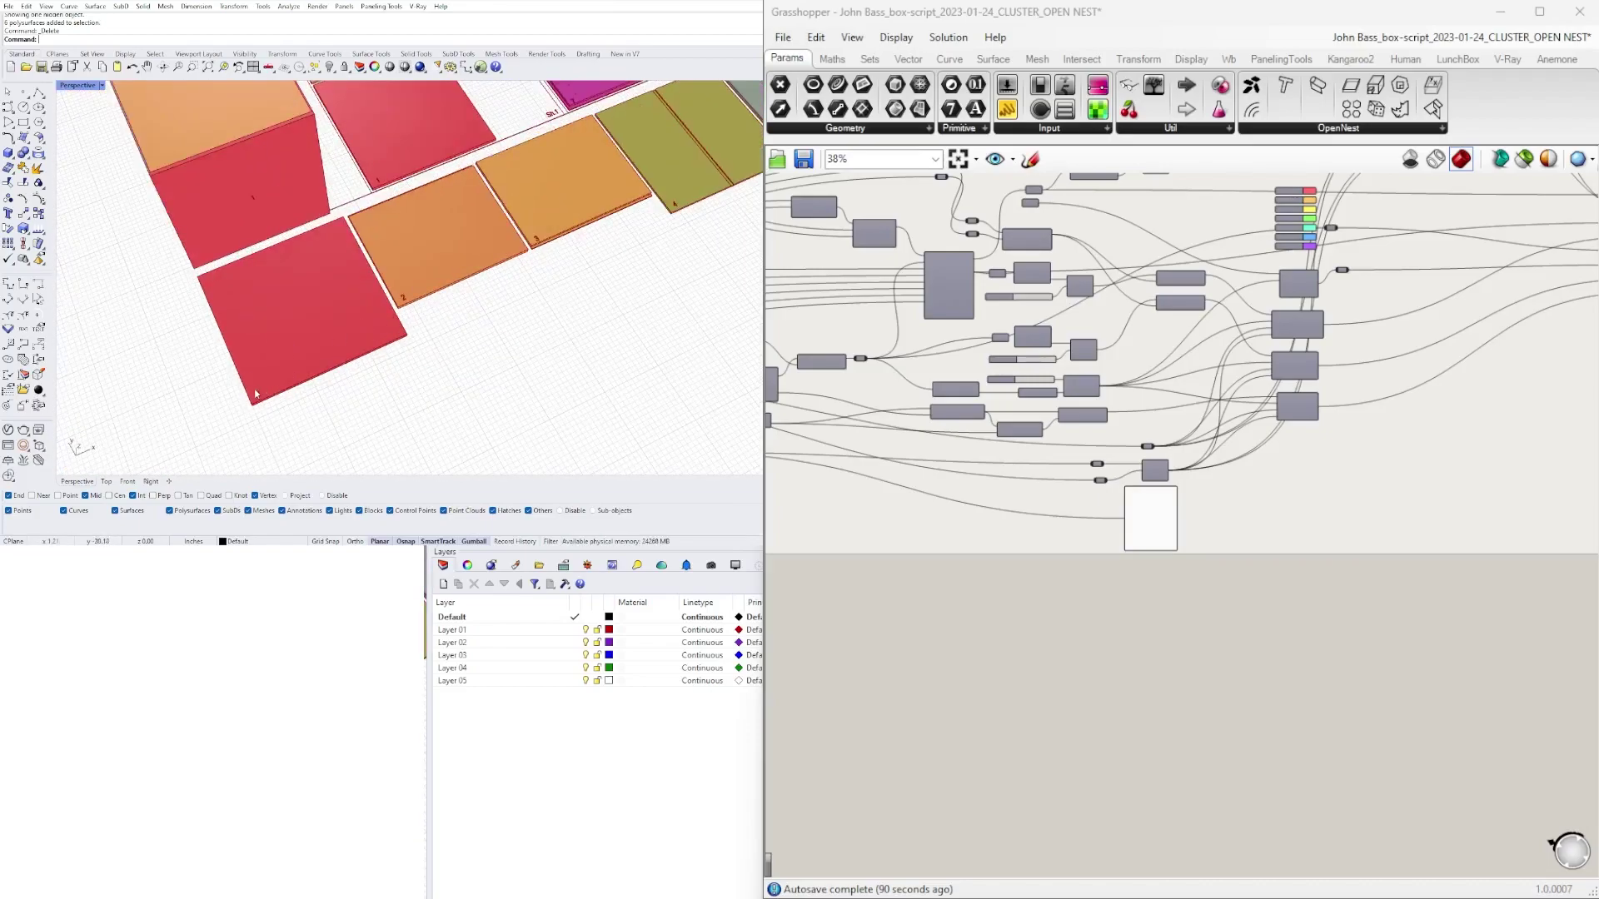
{"action": "right_click_drag", "start_coordinate": [405, 303], "coordinate": [424, 367], "text": "shift"}
{"action": "scroll", "coordinate": [371, 380], "scroll_direction": "down", "scroll_amount": 3}
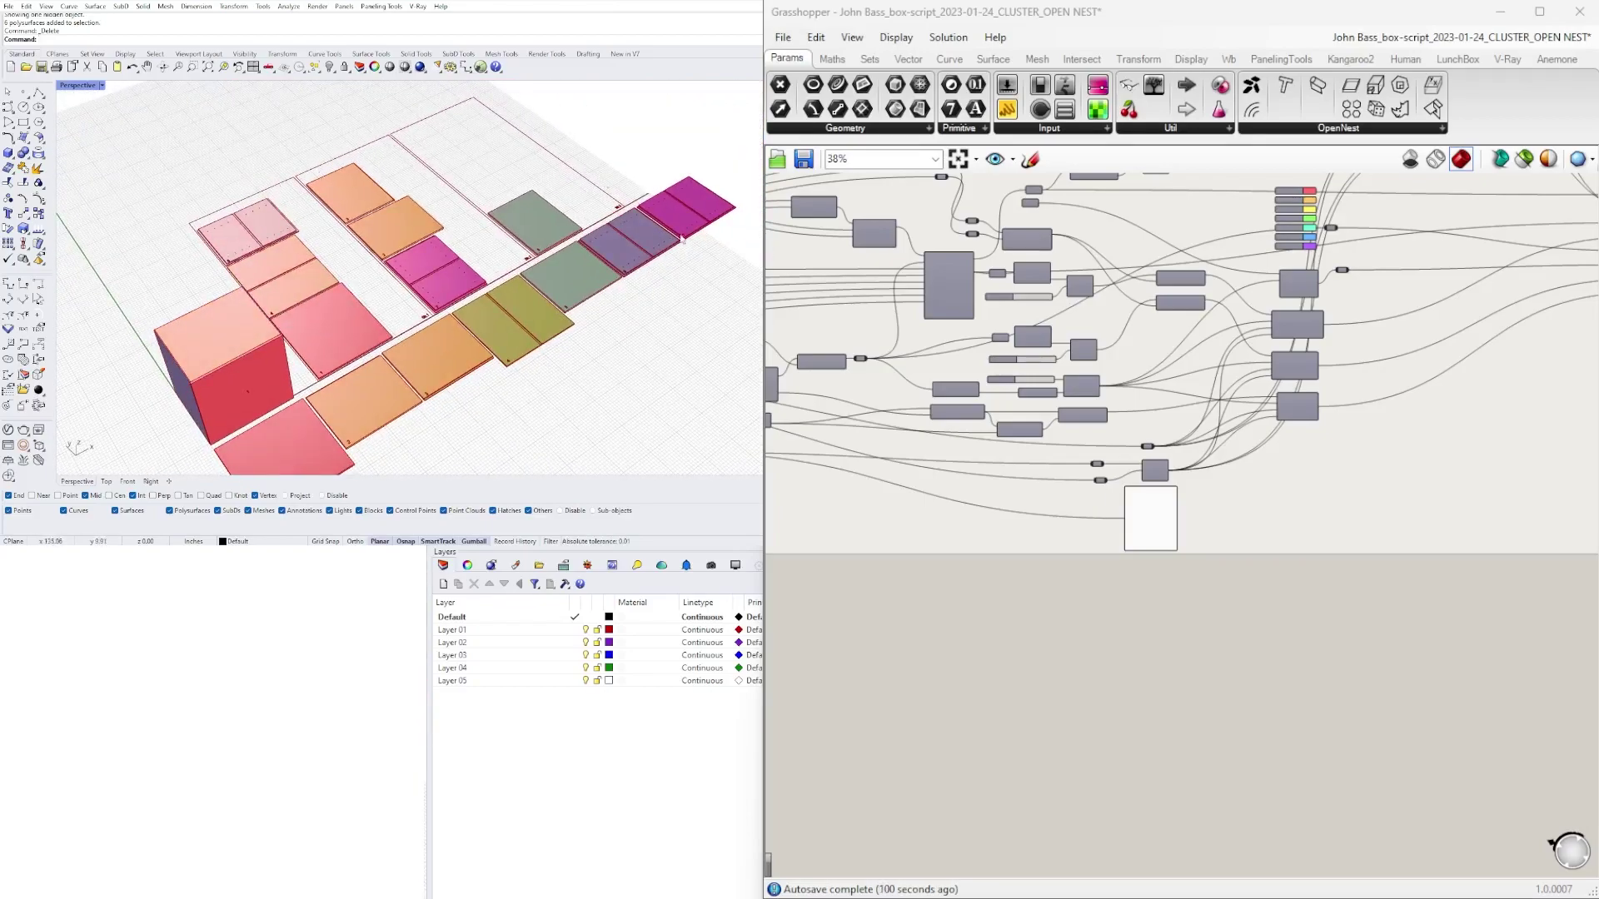
{"action": "scroll", "coordinate": [1055, 471], "scroll_direction": "up", "scroll_amount": 5}
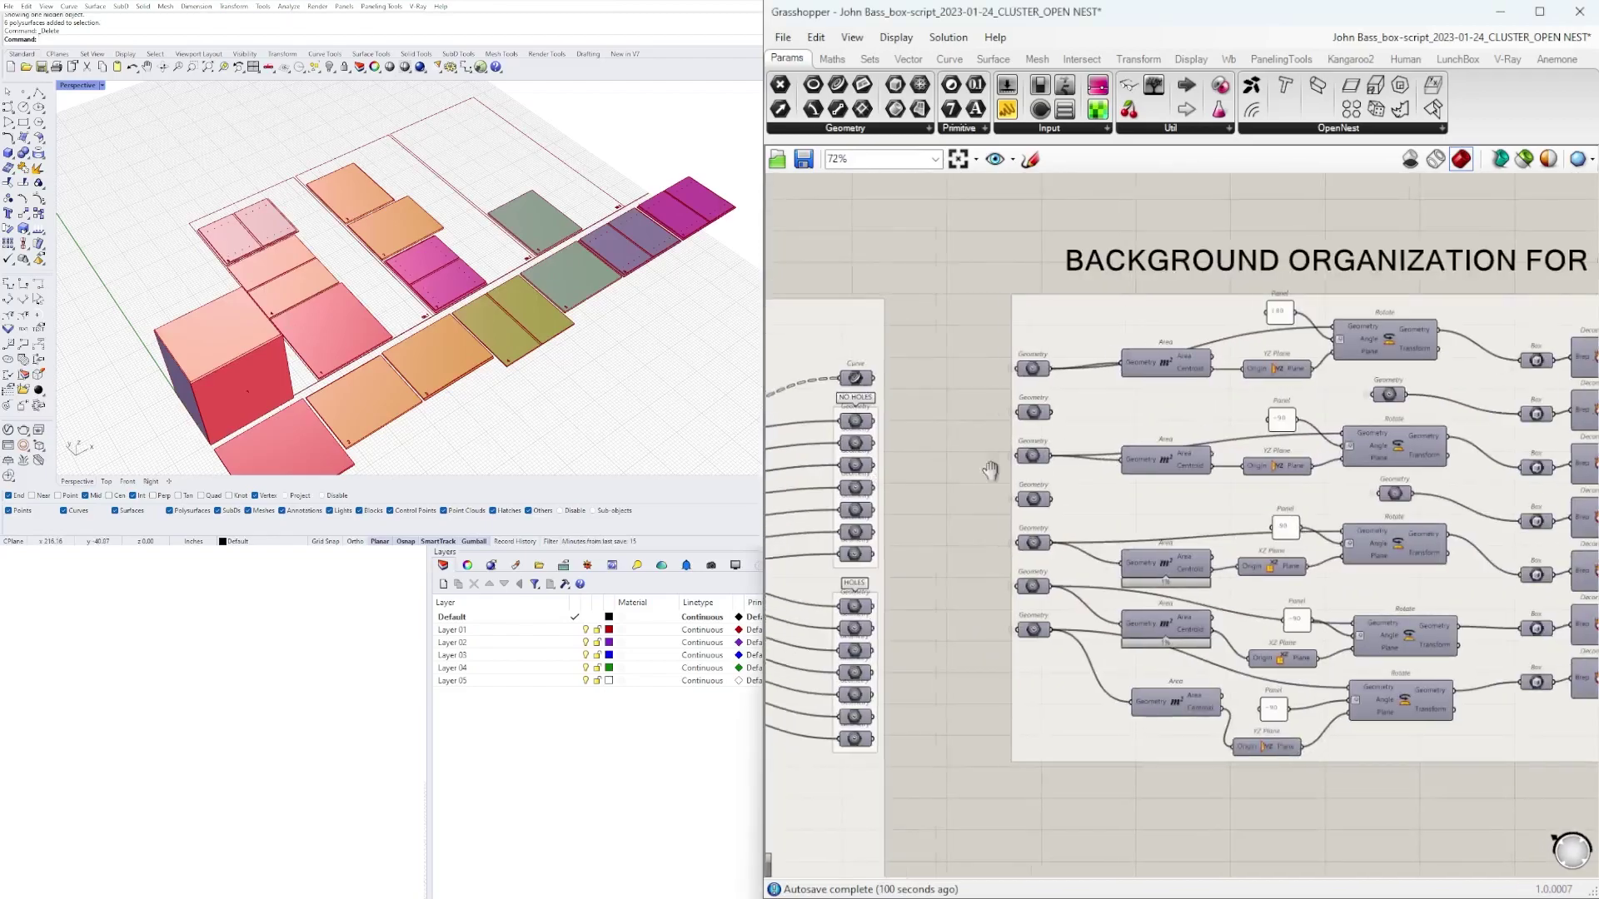
Step: Set the BOX DESIGN WIDTH slider to 12
{"action": "right_click_drag", "start_coordinate": [1055, 471], "coordinate": [1582, 464]}
{"action": "scroll", "coordinate": [1106, 394], "scroll_direction": "up", "scroll_amount": 9}
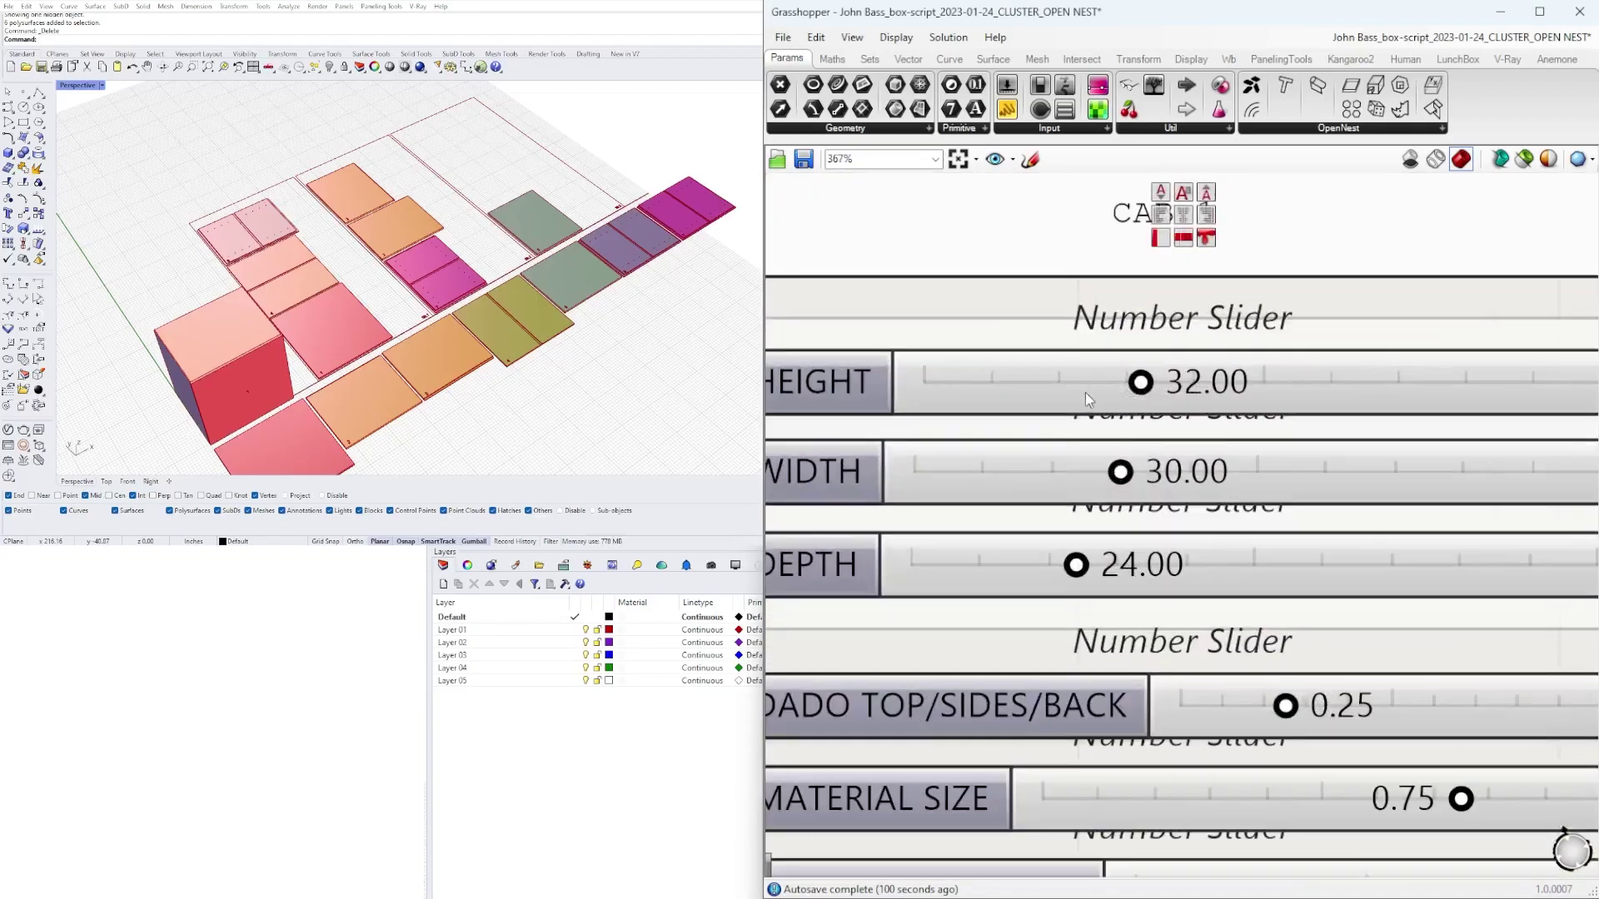
{"action": "right_click_drag", "start_coordinate": [1087, 393], "coordinate": [1147, 450]}
{"action": "left_click", "coordinate": [1155, 627]}
{"action": "double_click", "coordinate": [1155, 627]}
{"action": "left_click", "coordinate": [1209, 530]}
{"action": "double_click", "coordinate": [1209, 530]}
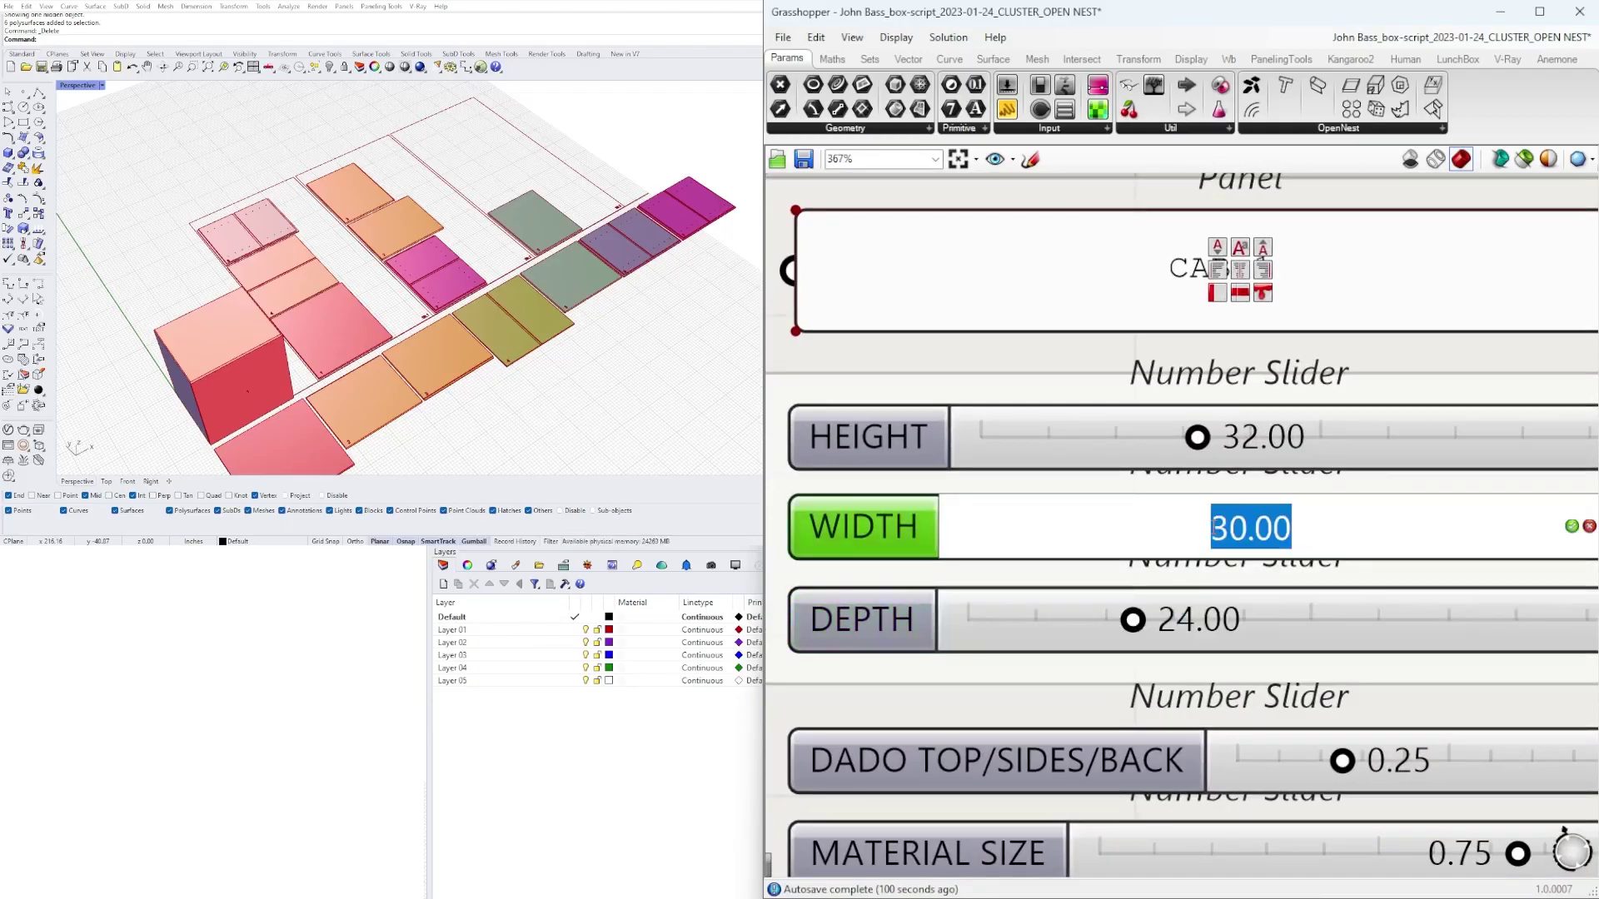
{"action": "type", "text": "12"}
{"action": "key", "text": "Return"}
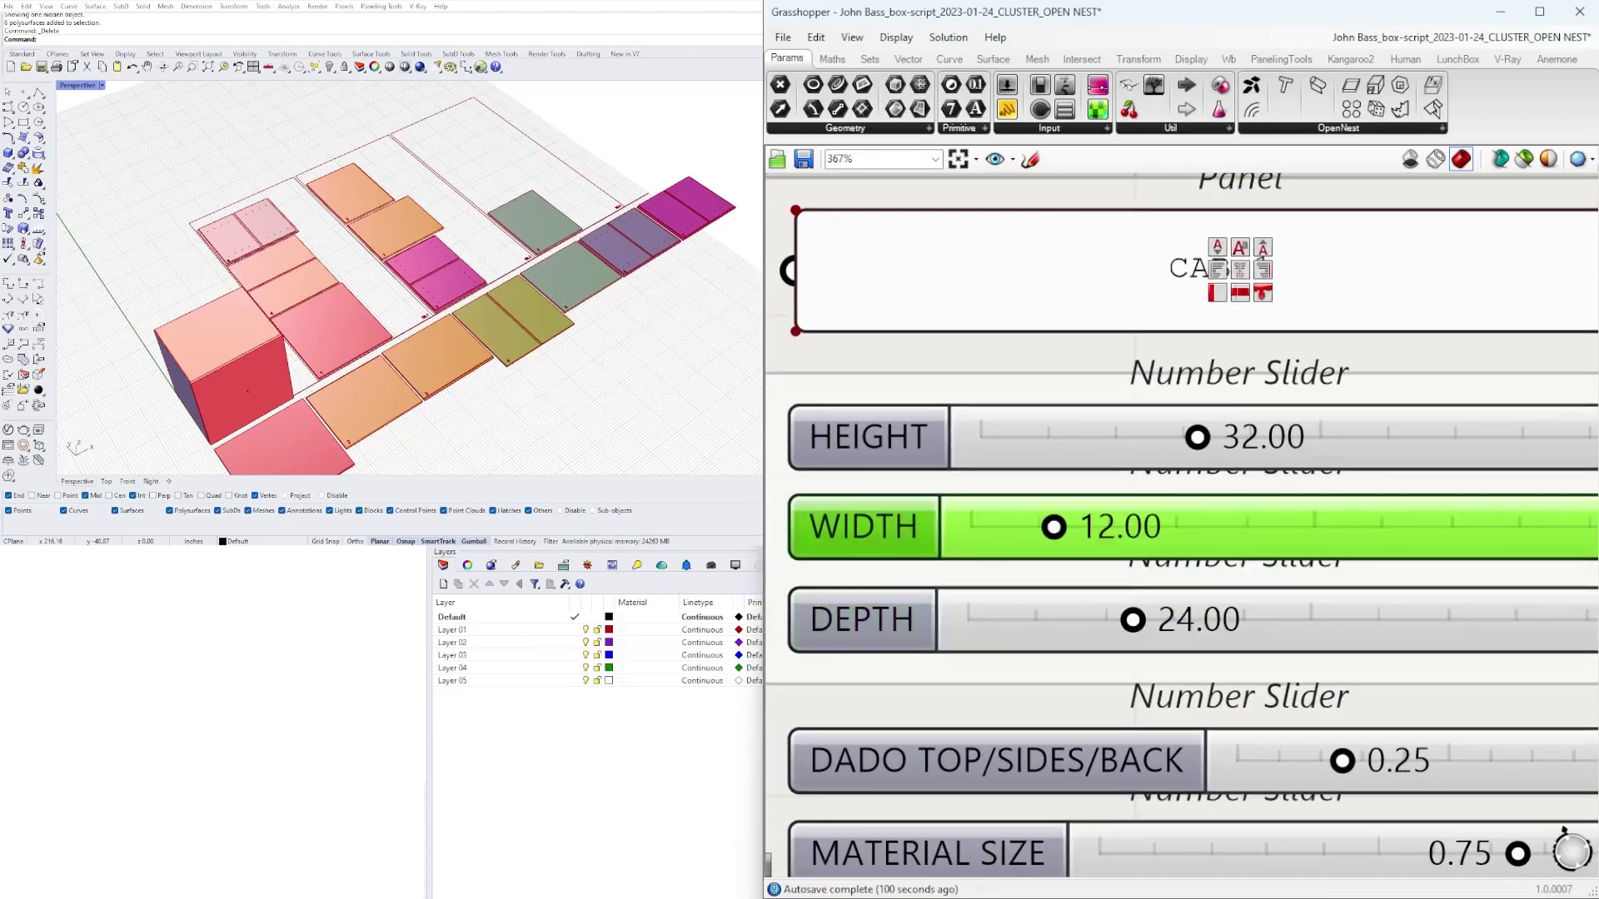
Step: Orbit and pan the Perspective view over the narrower cabinet and its re-nested panels
{"action": "scroll", "coordinate": [316, 262], "scroll_direction": "up", "scroll_amount": 5}
{"action": "right_click_drag", "start_coordinate": [366, 241], "coordinate": [410, 158]}
{"action": "scroll", "coordinate": [341, 266], "scroll_direction": "down", "scroll_amount": 4}
{"action": "right_click_drag", "start_coordinate": [381, 364], "coordinate": [357, 274], "text": "shift"}
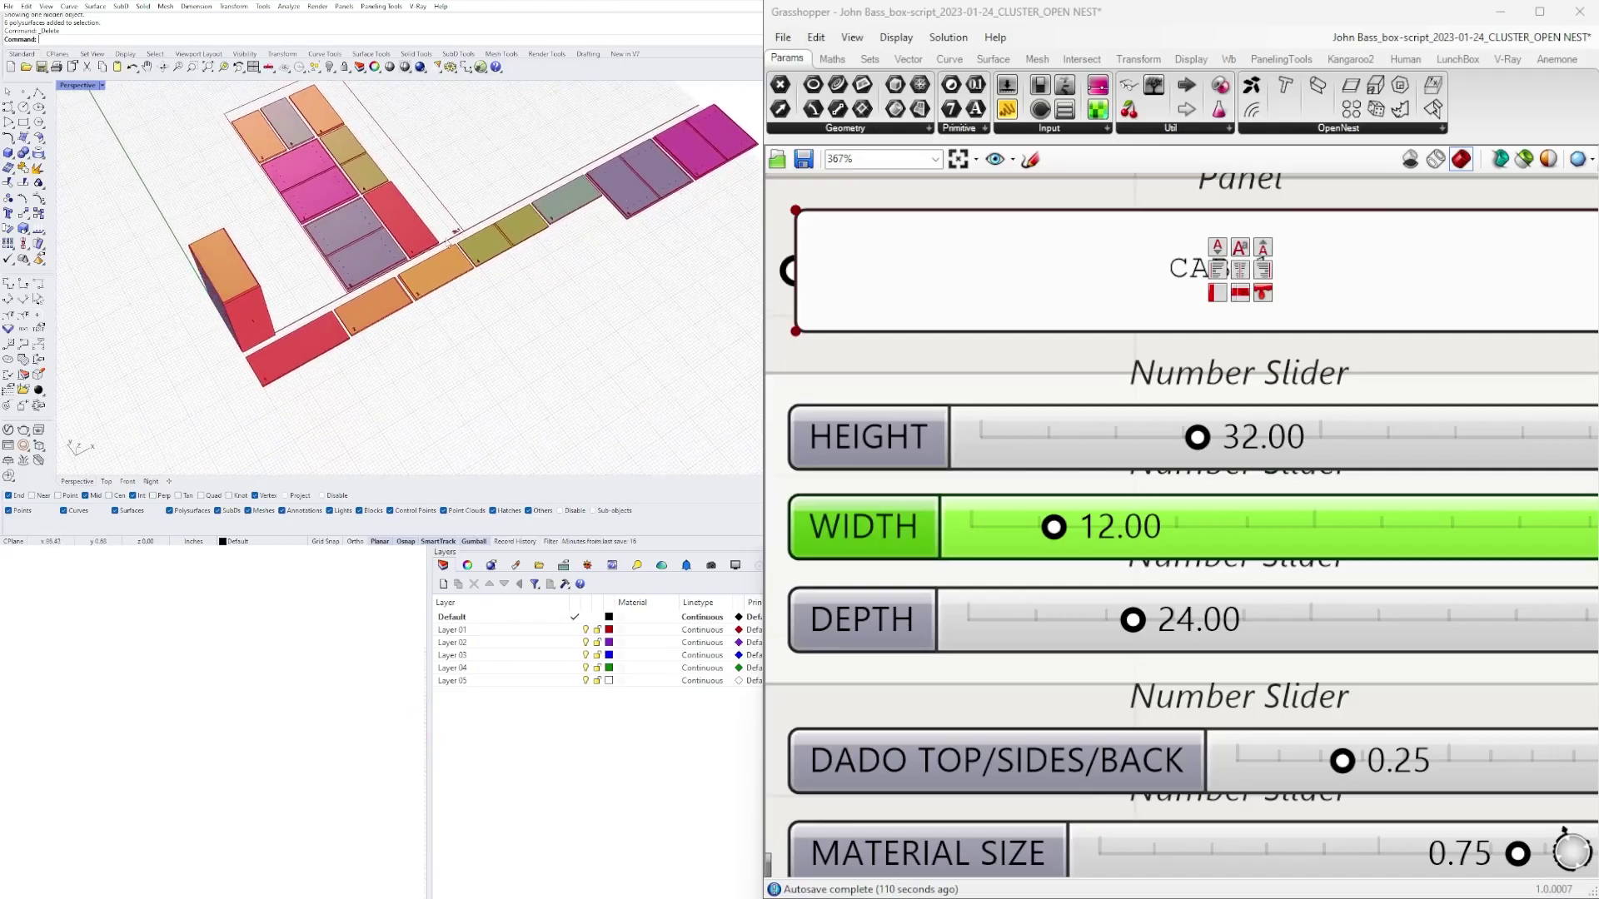
{"action": "scroll", "coordinate": [1106, 333], "scroll_direction": "down", "scroll_amount": 10}
{"action": "scroll", "coordinate": [1106, 322], "scroll_direction": "up", "scroll_amount": 2}
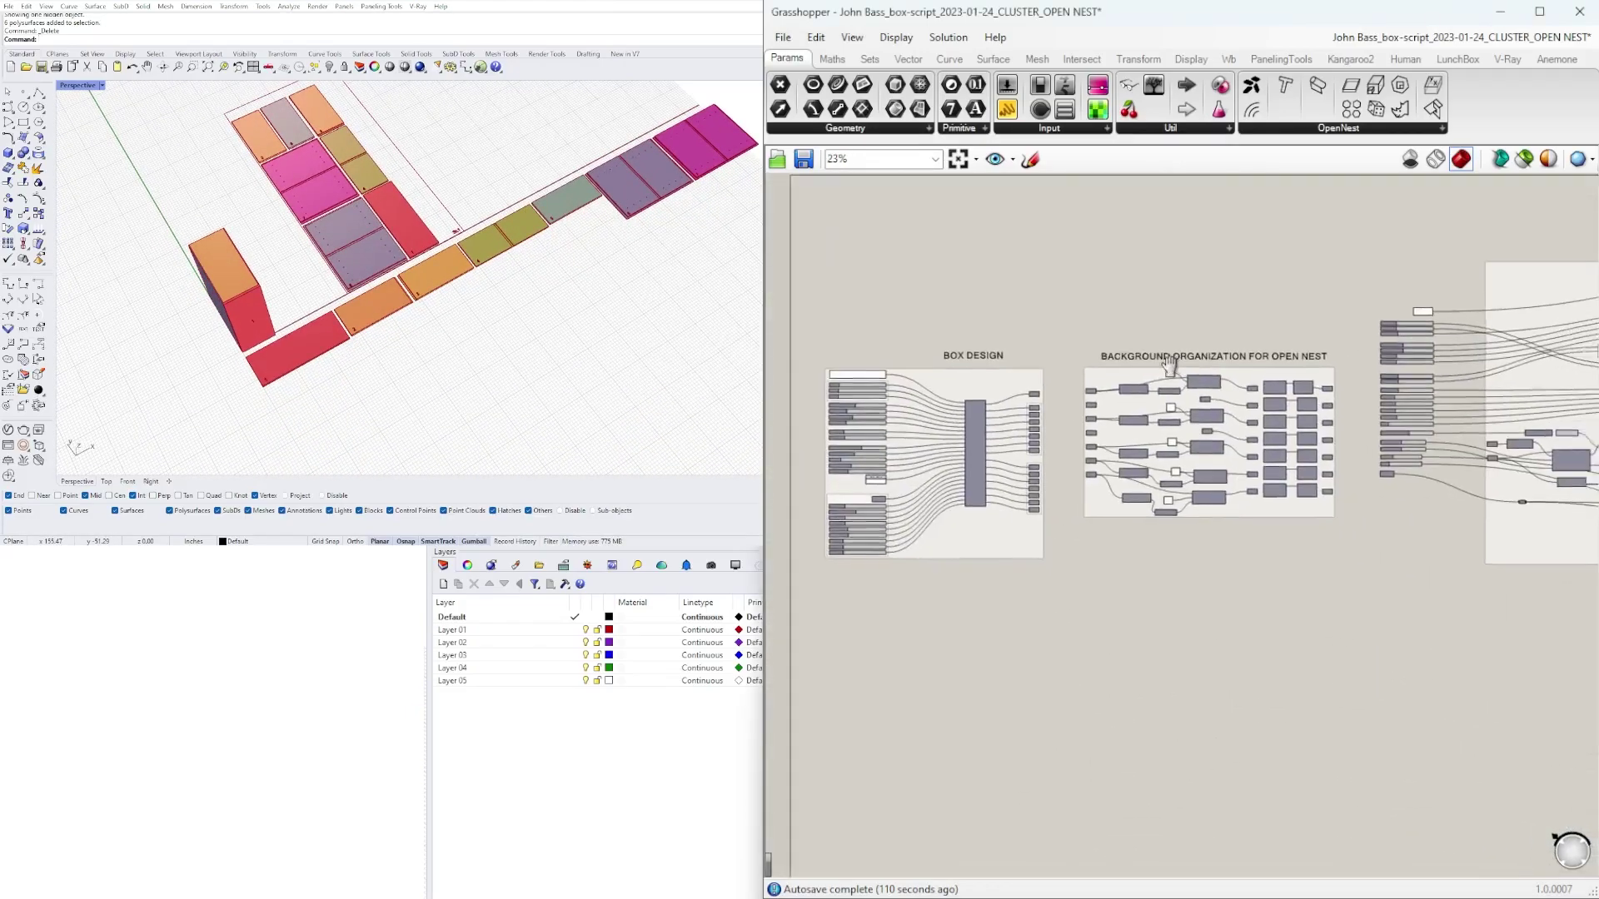
{"action": "scroll", "coordinate": [1147, 362], "scroll_direction": "down", "scroll_amount": 2}
{"action": "scroll", "coordinate": [1154, 303], "scroll_direction": "down", "scroll_amount": 1}
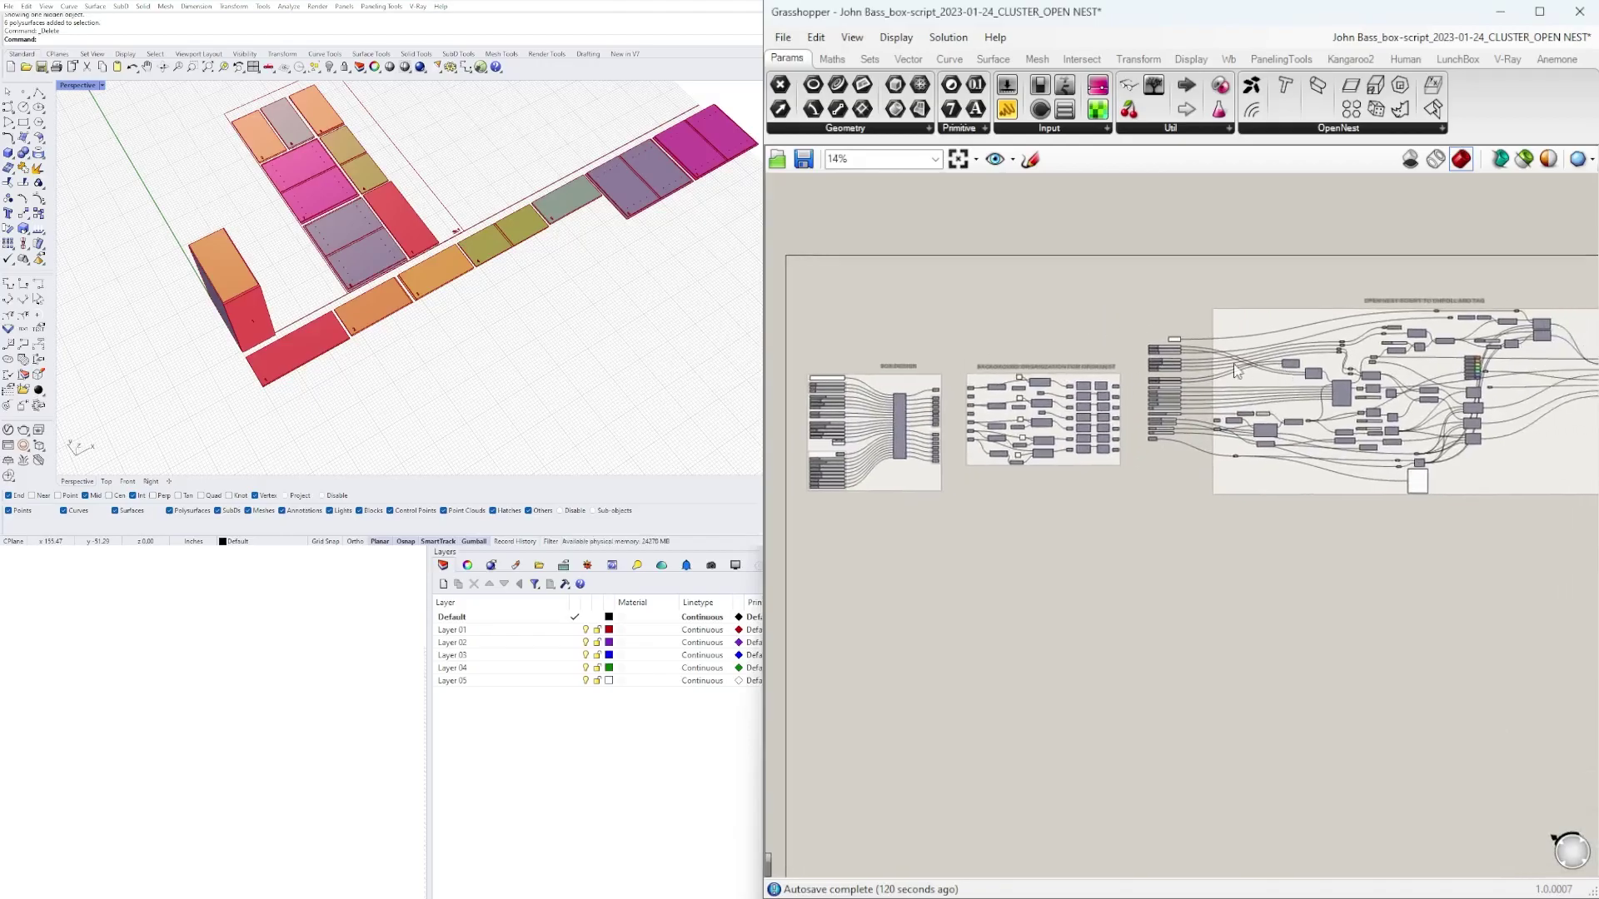
{"action": "scroll", "coordinate": [1199, 371], "scroll_direction": "up", "scroll_amount": 5}
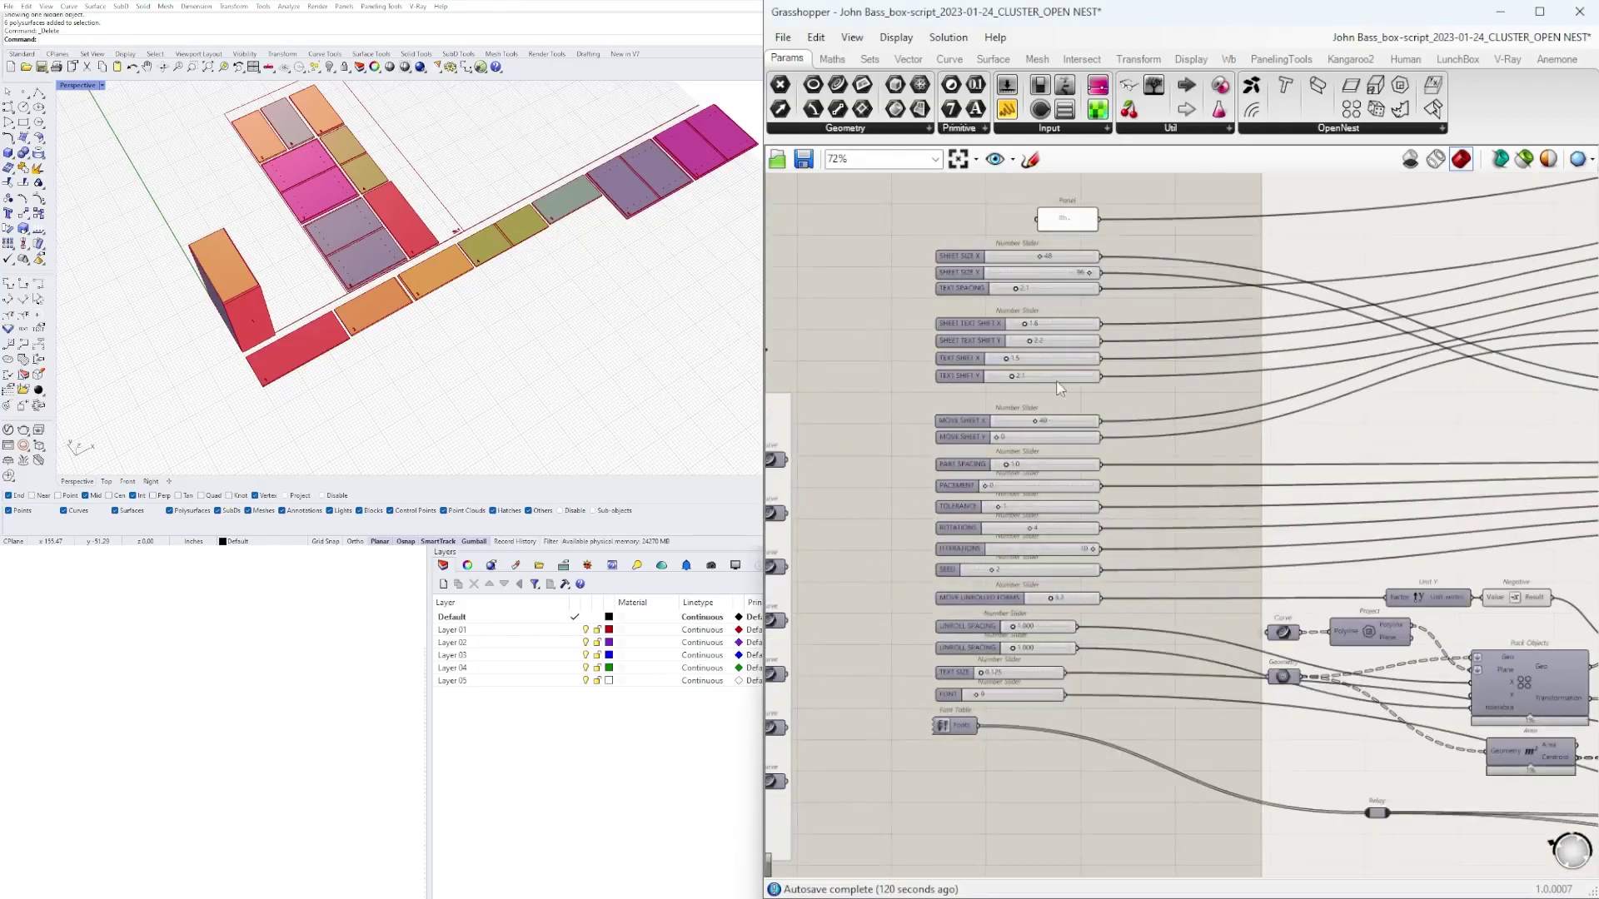
{"action": "scroll", "coordinate": [974, 266], "scroll_direction": "up", "scroll_amount": 3}
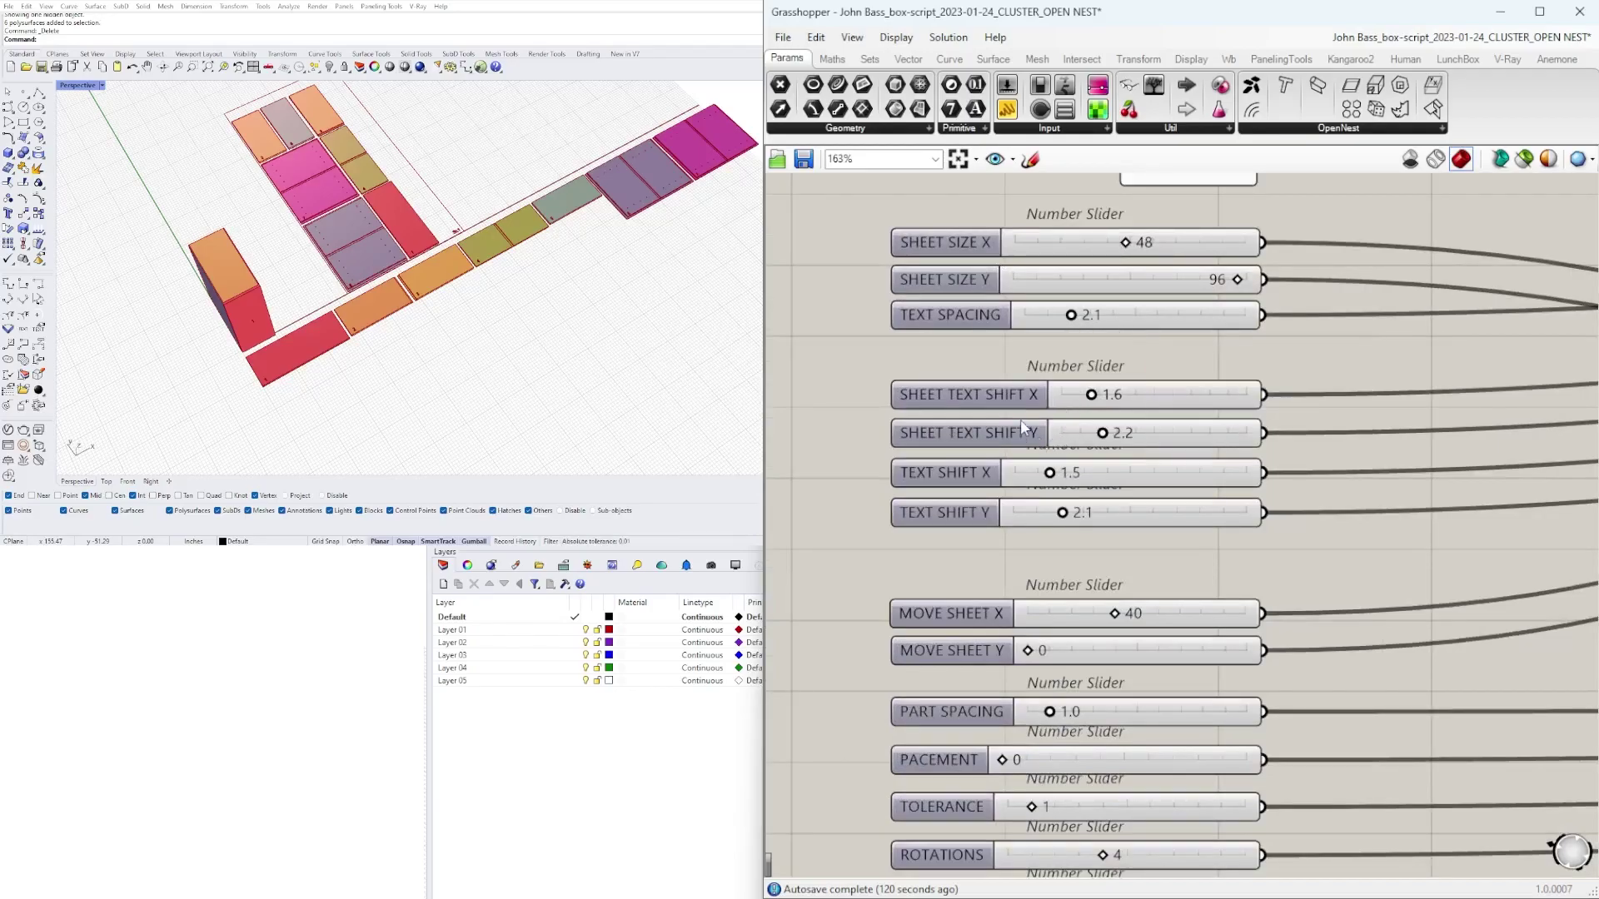
{"action": "right_click_drag", "start_coordinate": [1198, 599], "coordinate": [1176, 405]}
{"action": "scroll", "coordinate": [1149, 325], "scroll_direction": "down", "scroll_amount": 1}
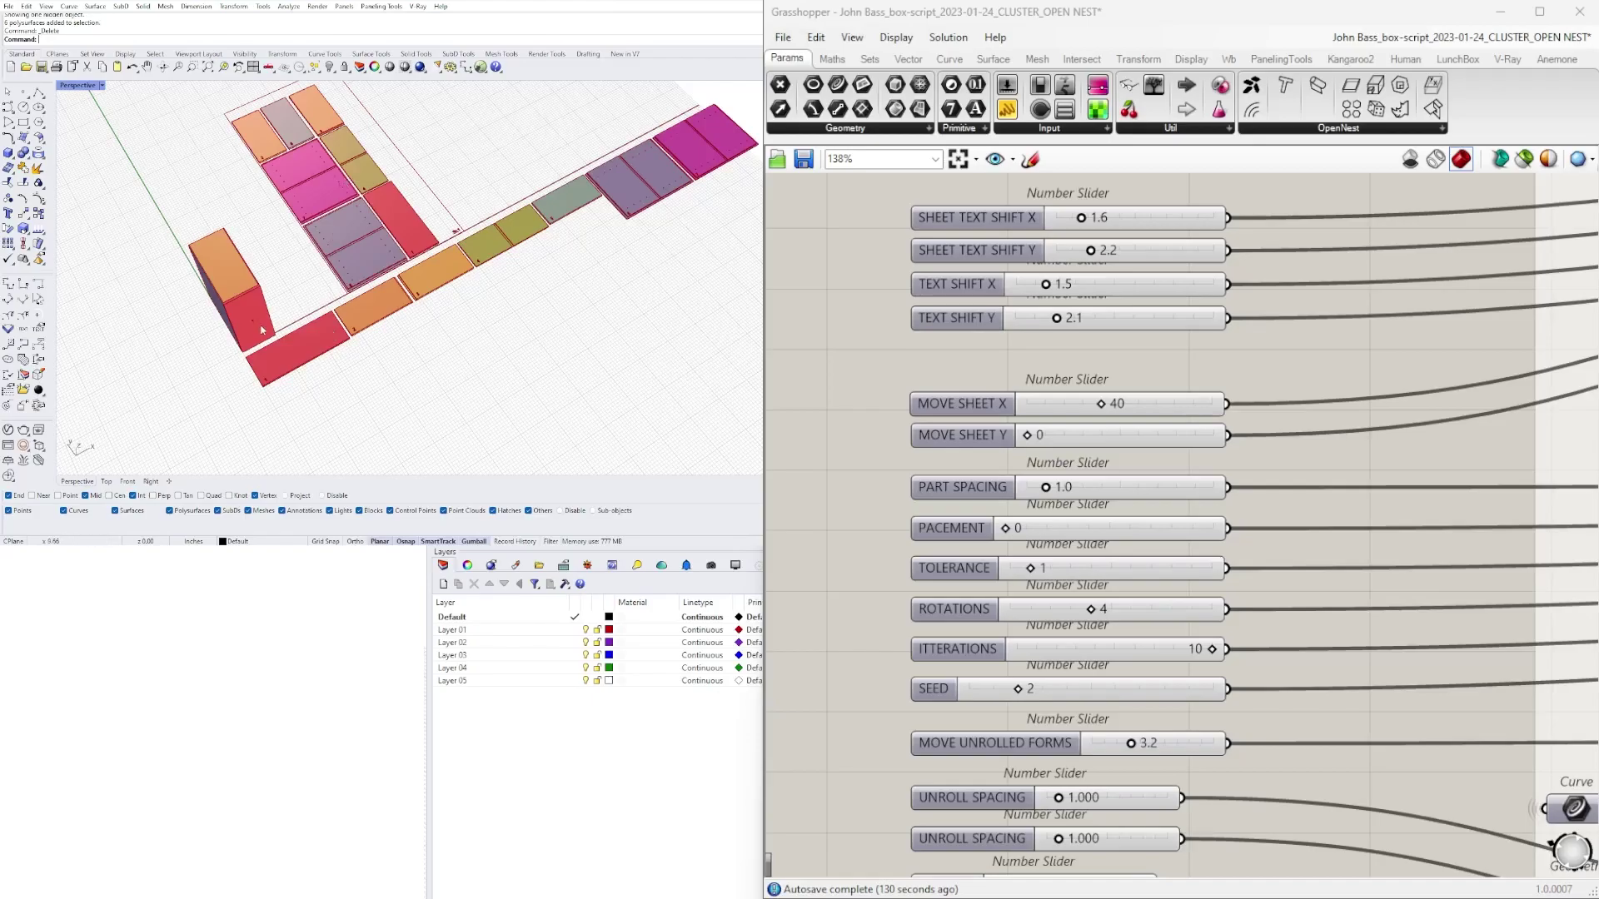
{"action": "right_click_drag", "start_coordinate": [253, 328], "coordinate": [268, 257]}
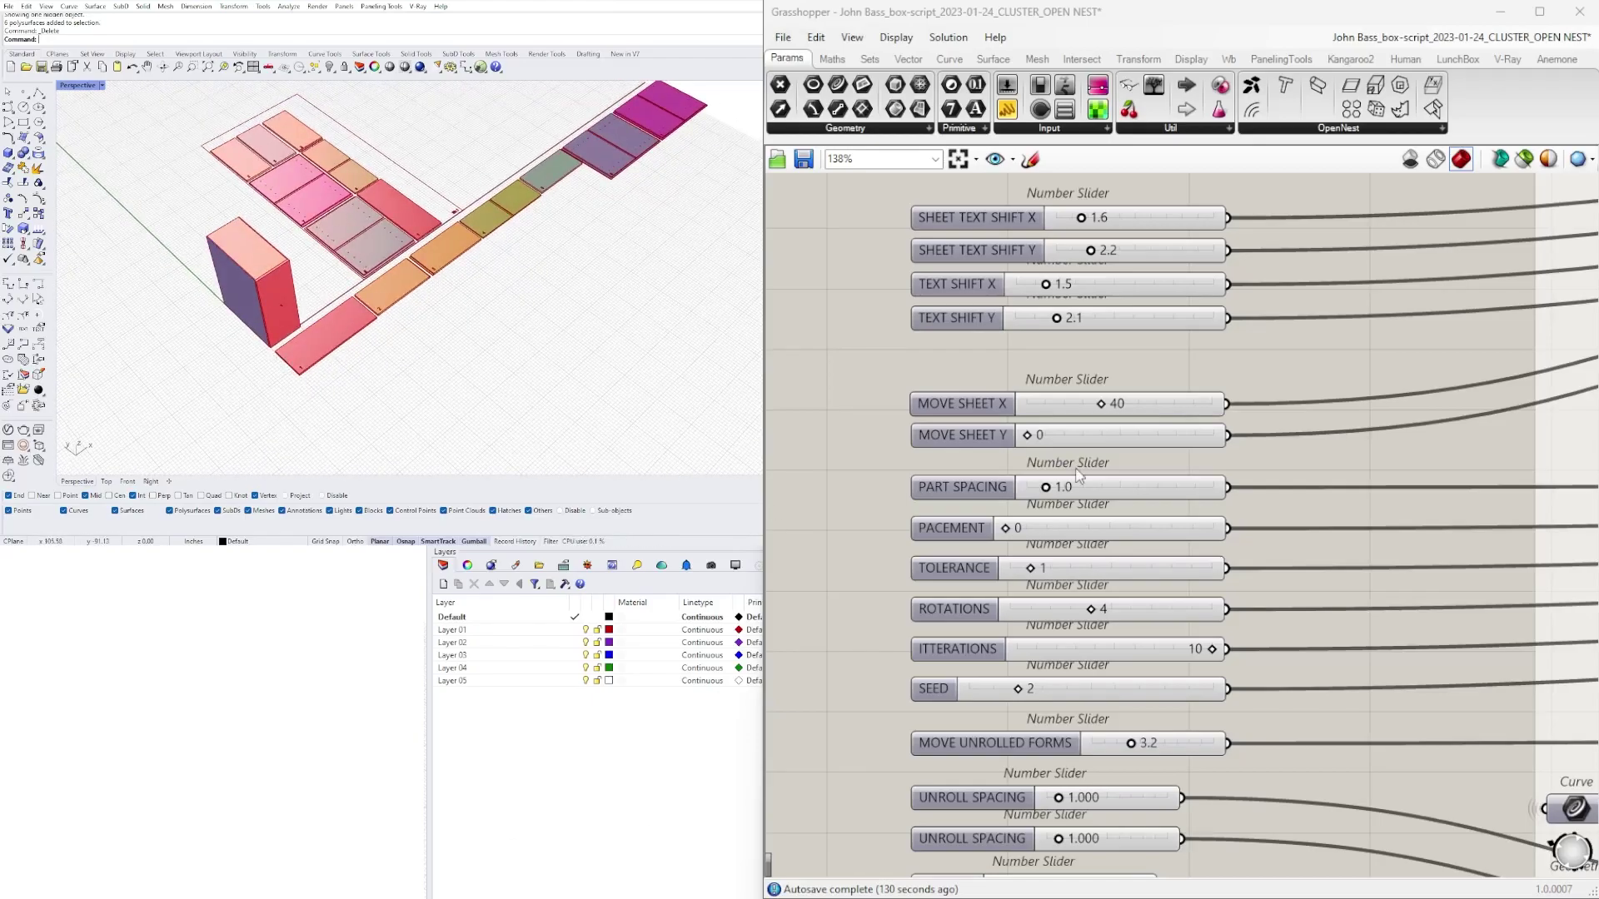
{"action": "scroll", "coordinate": [1130, 554], "scroll_direction": "down", "scroll_amount": 12}
{"action": "scroll", "coordinate": [1130, 554], "scroll_direction": "down", "scroll_amount": 3}
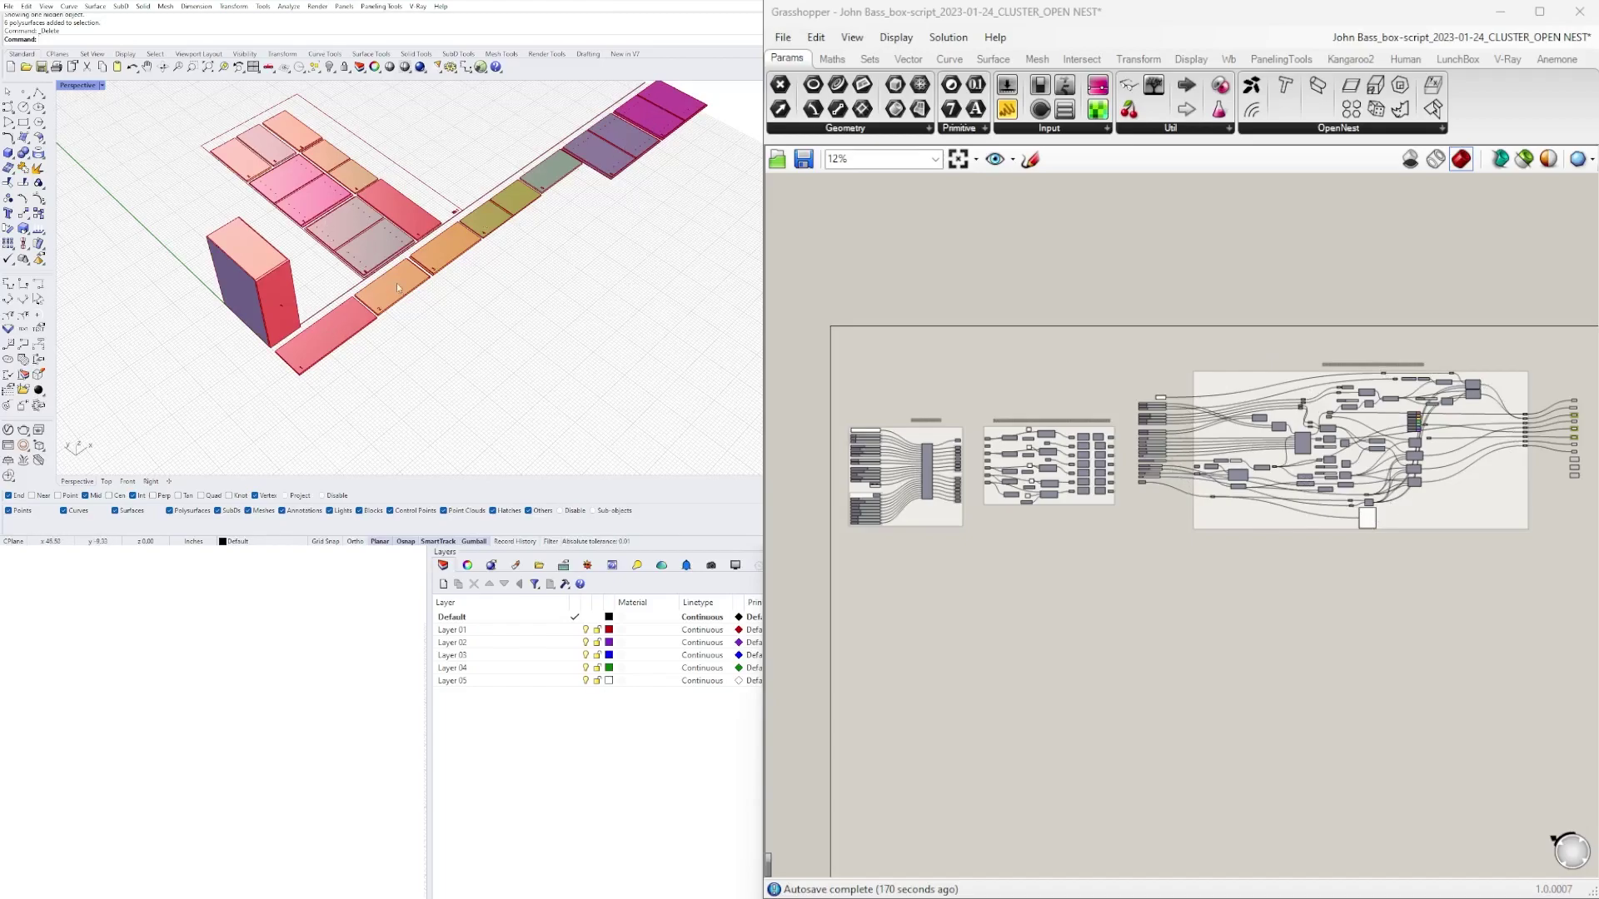
{"action": "mouse_move", "coordinate": [464, 341]}
{"action": "right_mouse_down"}
{"action": "mouse_move", "coordinate": [514, 325]}
{"action": "mouse_move", "coordinate": [496, 342]}
{"action": "mouse_move", "coordinate": [489, 311]}
{"action": "mouse_move", "coordinate": [489, 325]}
{"action": "mouse_move", "coordinate": [456, 318]}
{"action": "right_mouse_up"}
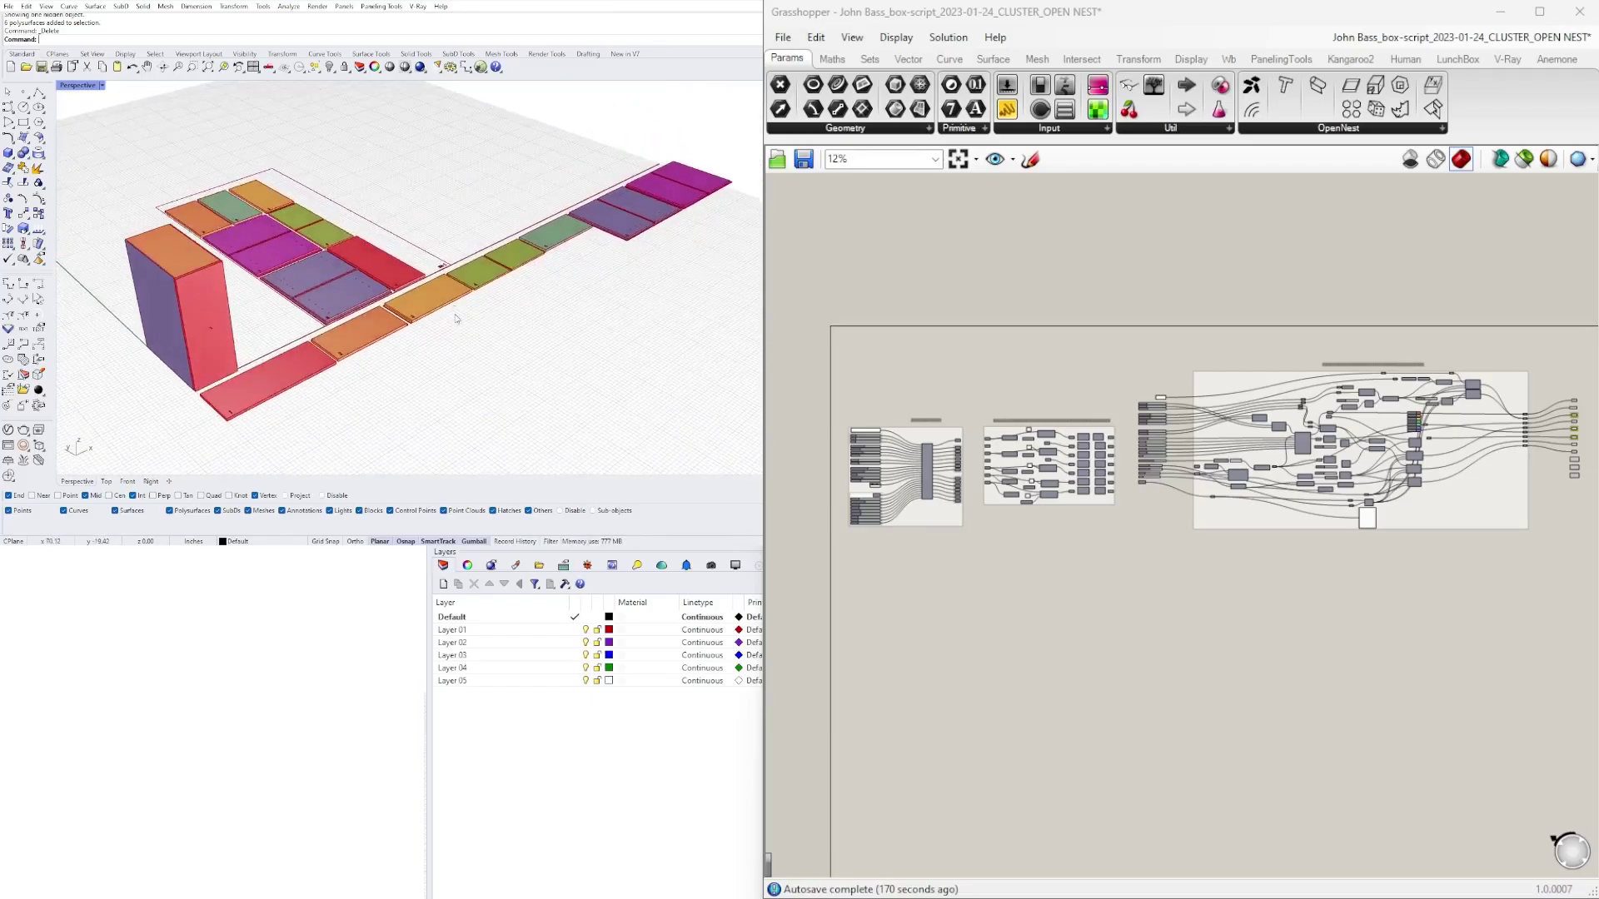